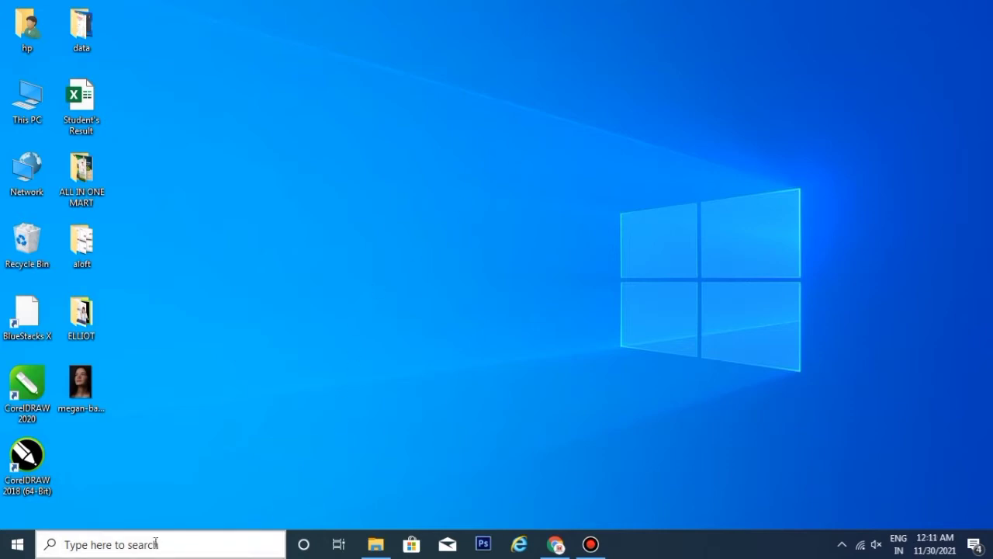
# Step: Launch Photoshop 7.0, finally by running 'photoshop' from the Win+R box after search attempts
pyautogui.click(129, 546)
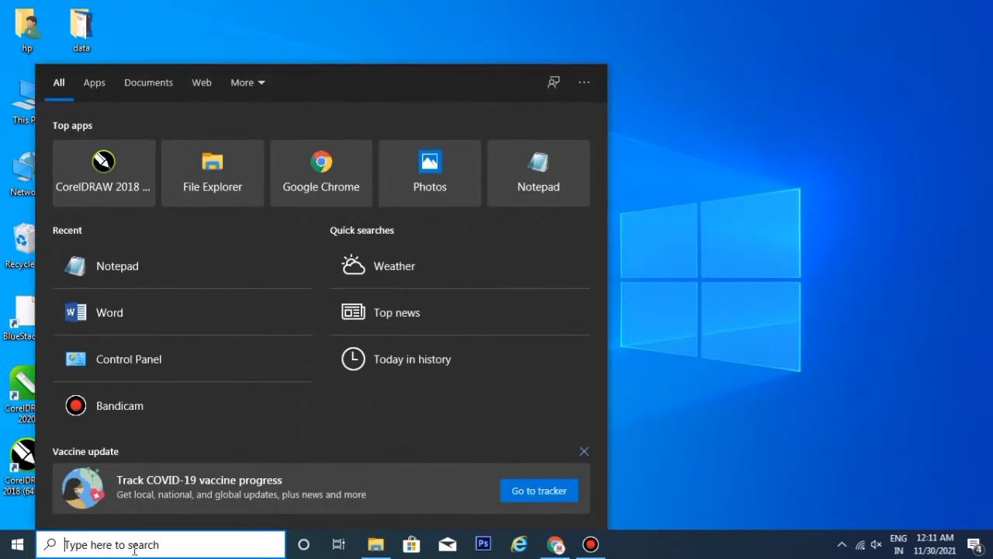
pyautogui.write('phot')
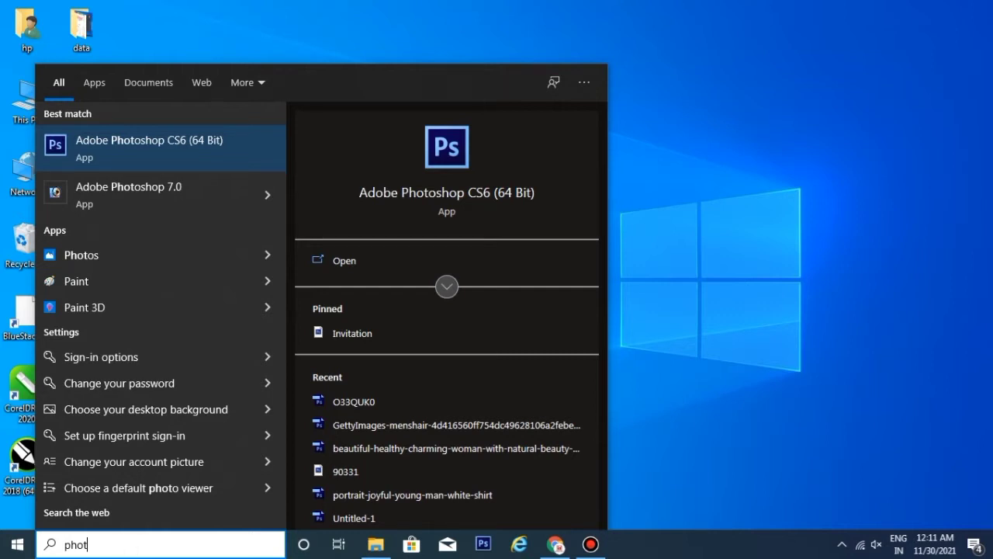
pyautogui.click(107, 186)
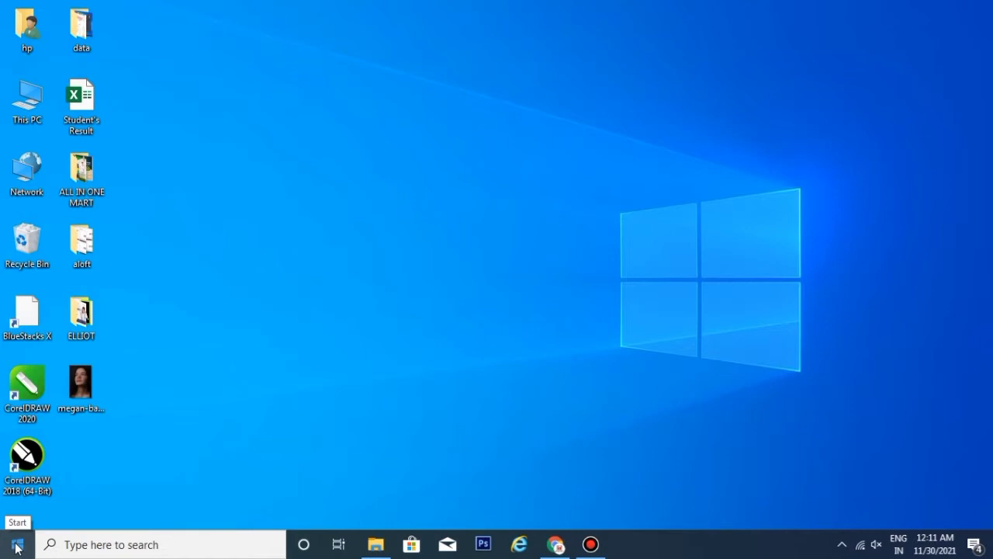
pyautogui.click(17, 548)
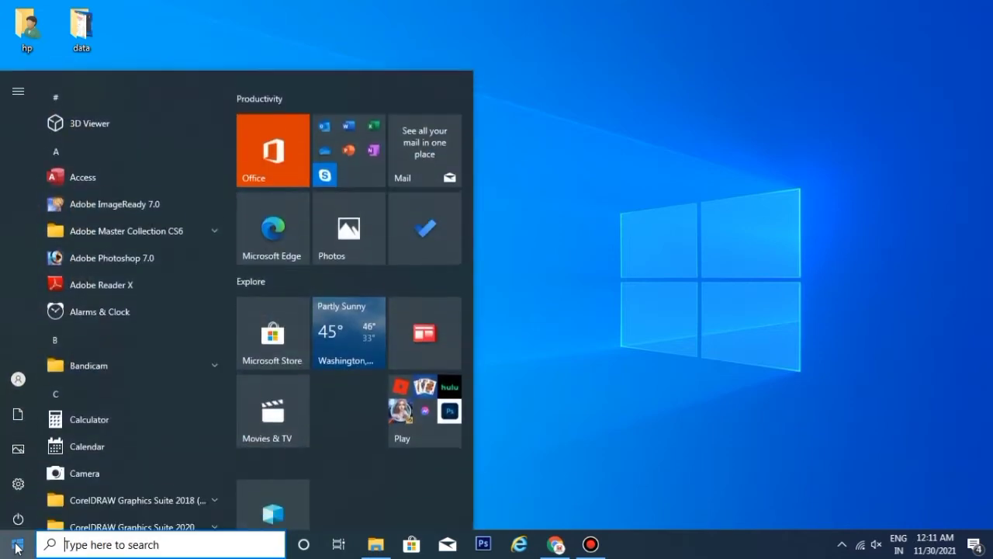
pyautogui.click(713, 354)
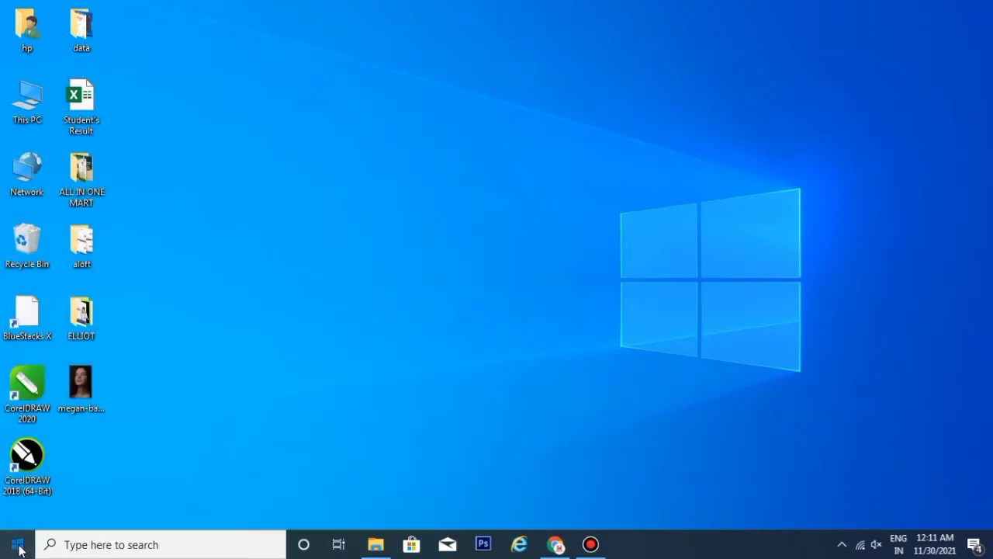
pyautogui.click(17, 544)
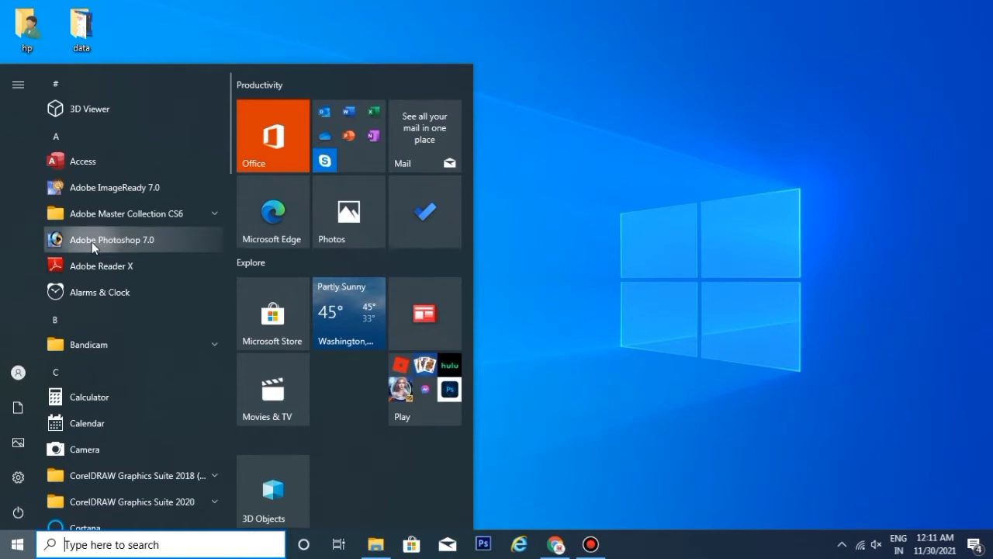
pyautogui.click(664, 235)
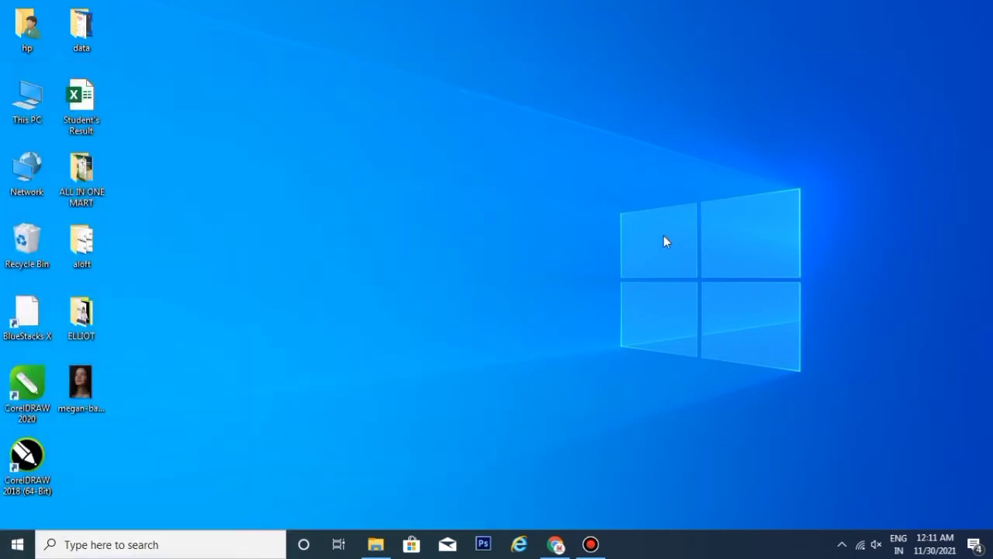
pyautogui.press('super+r')
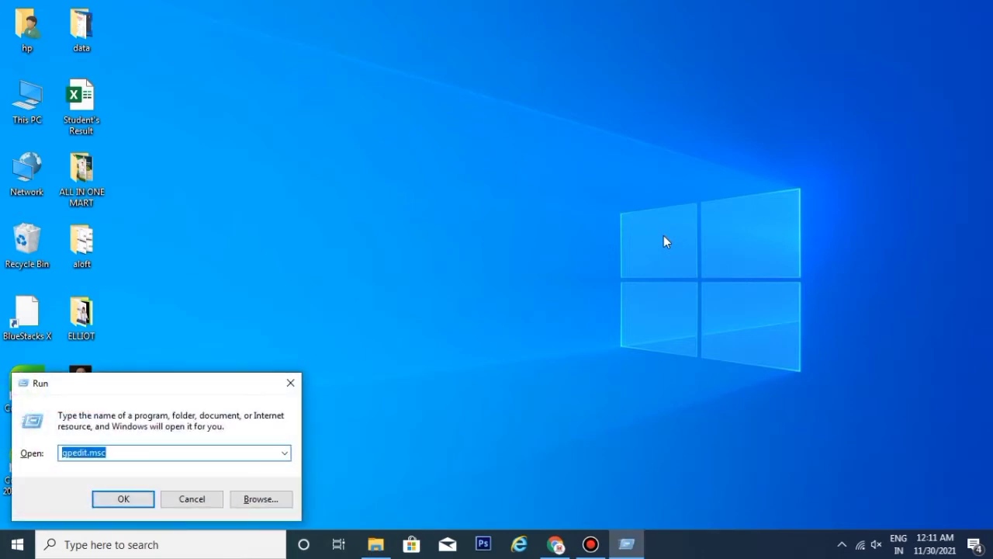
pyautogui.write('photosho')
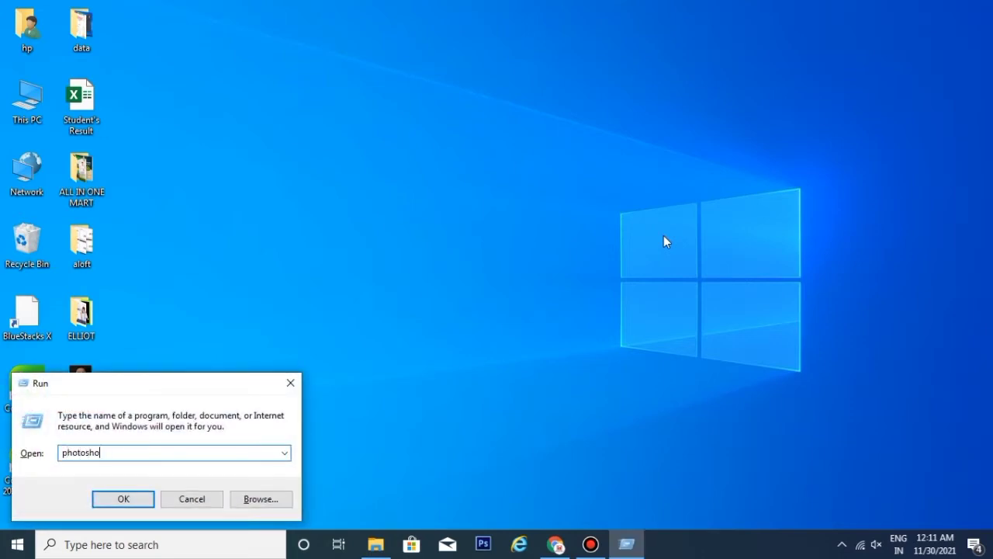
pyautogui.write('p')
pyautogui.press('Return')
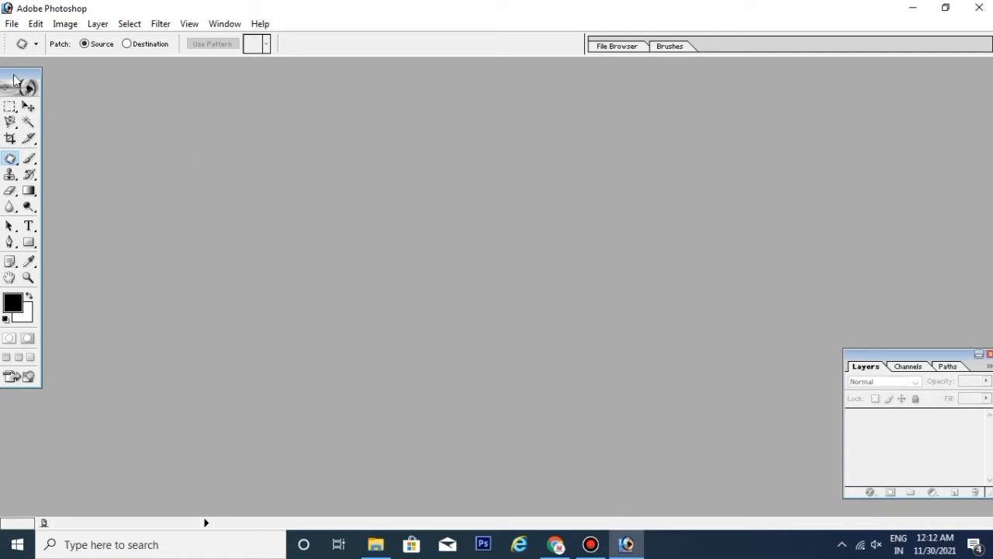
# Step: Nudge the tool palette upward and bring up the Open dialog on the Downloads folder
pyautogui.moveTo(19, 72); pyautogui.dragTo(23, 62)
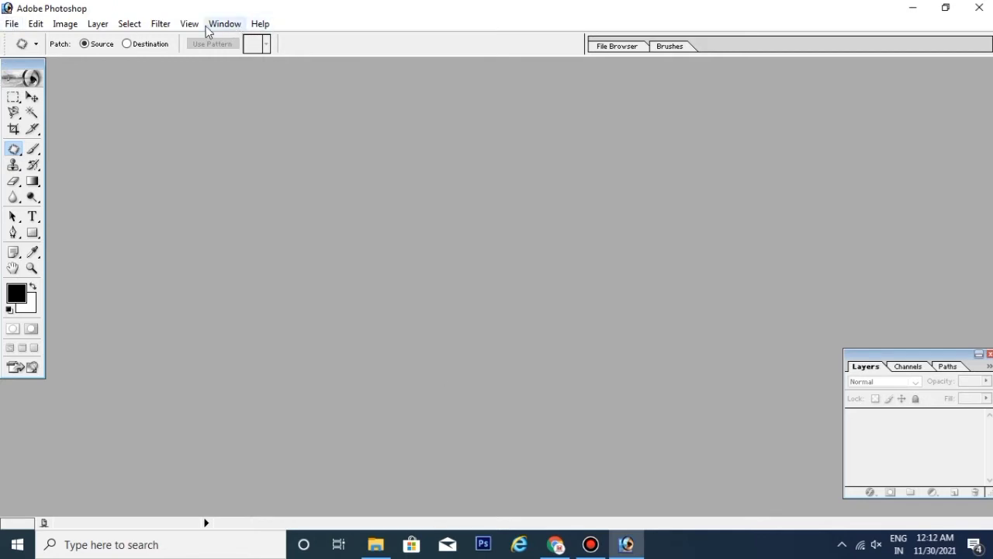
pyautogui.click(12, 25)
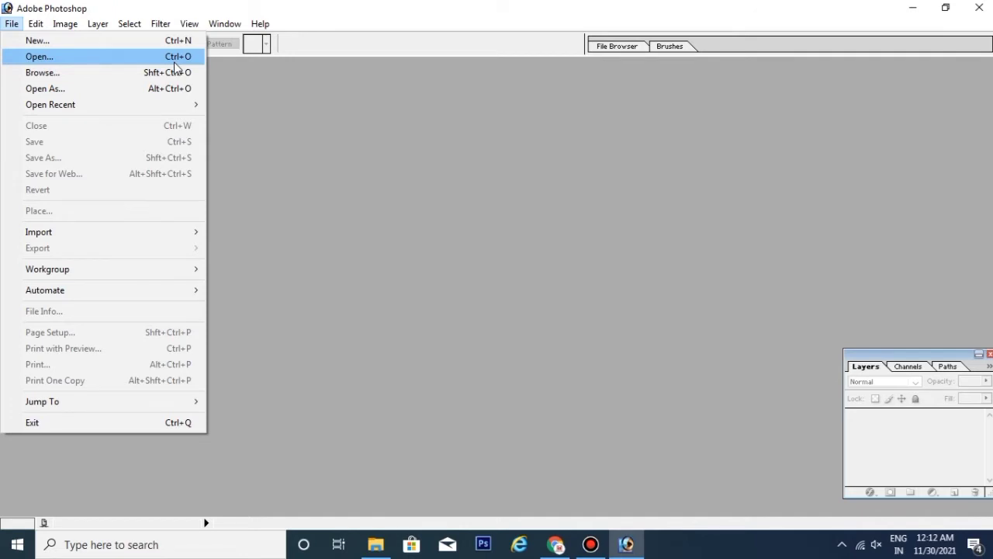
pyautogui.click(388, 130)
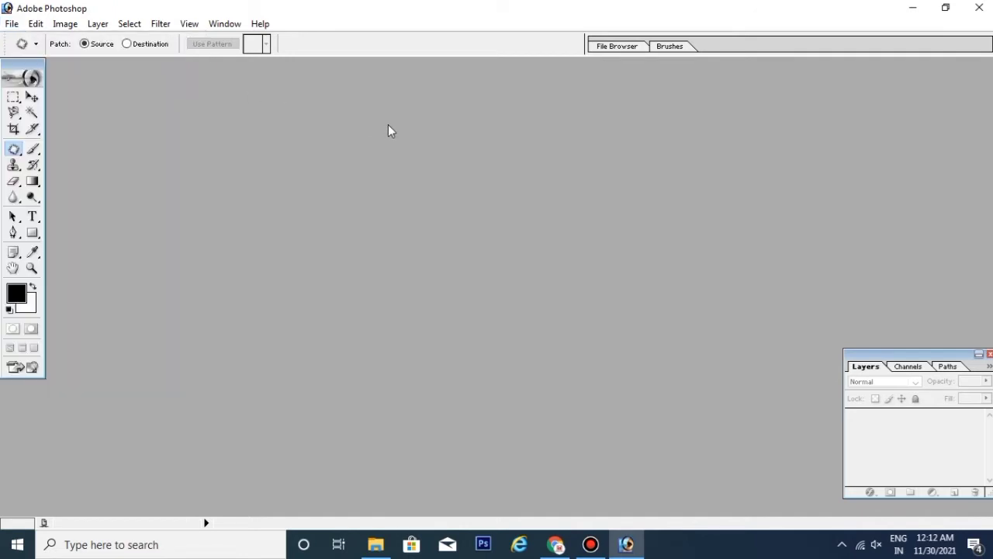
pyautogui.hotkey('ctrl', 'o')
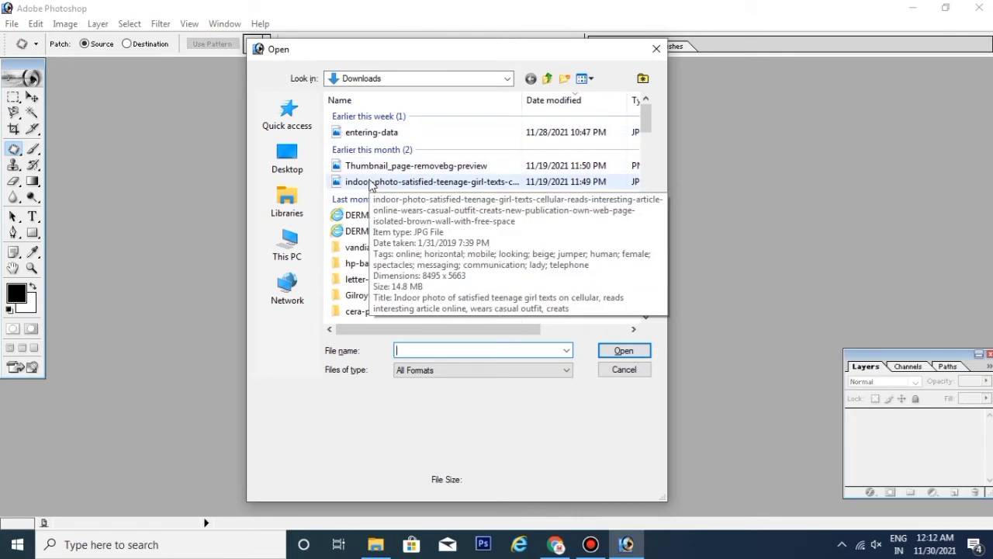
pyautogui.click(643, 370)
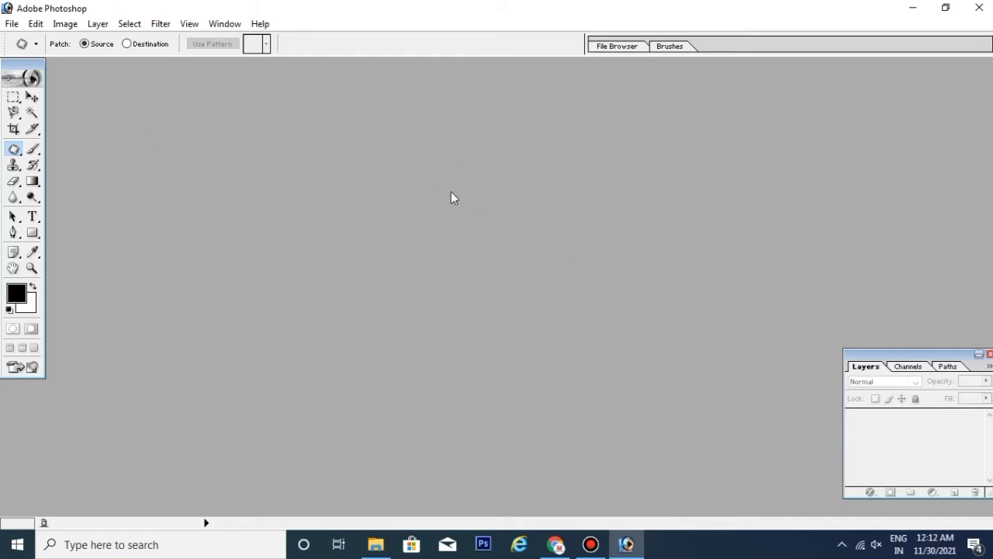
pyautogui.doubleClick(491, 151)
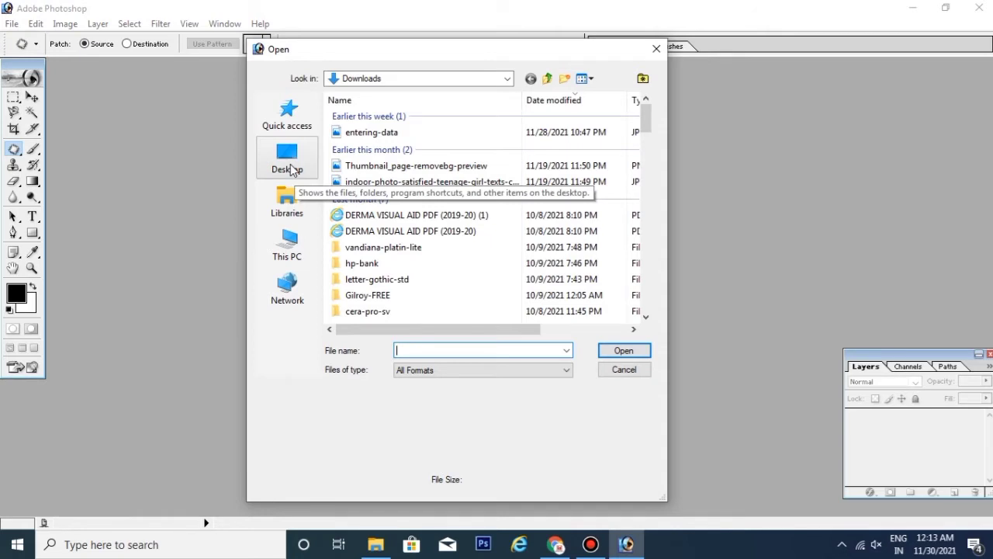
# Step: Open the freckled woman's portrait JPG from the Desktop
pyautogui.click(292, 170)
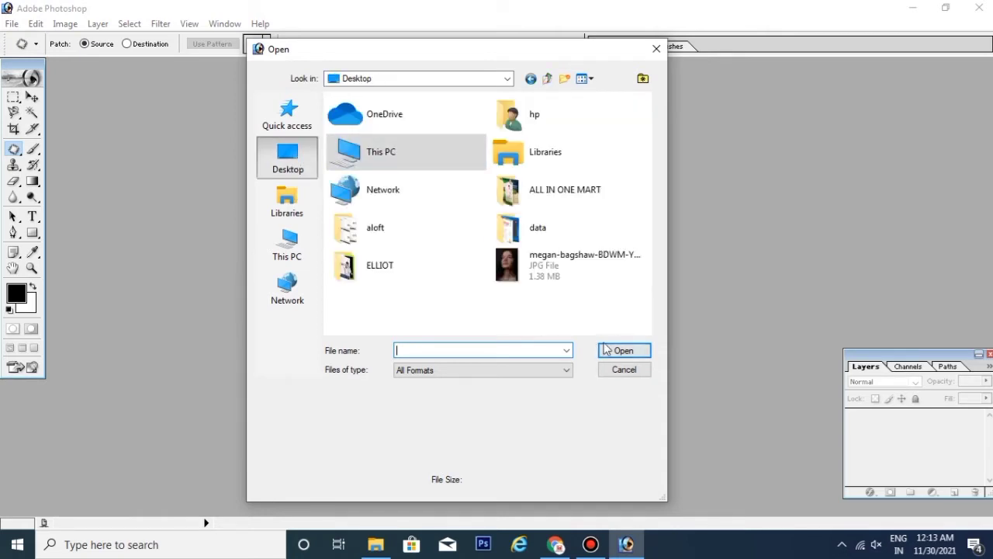
pyautogui.click(548, 281)
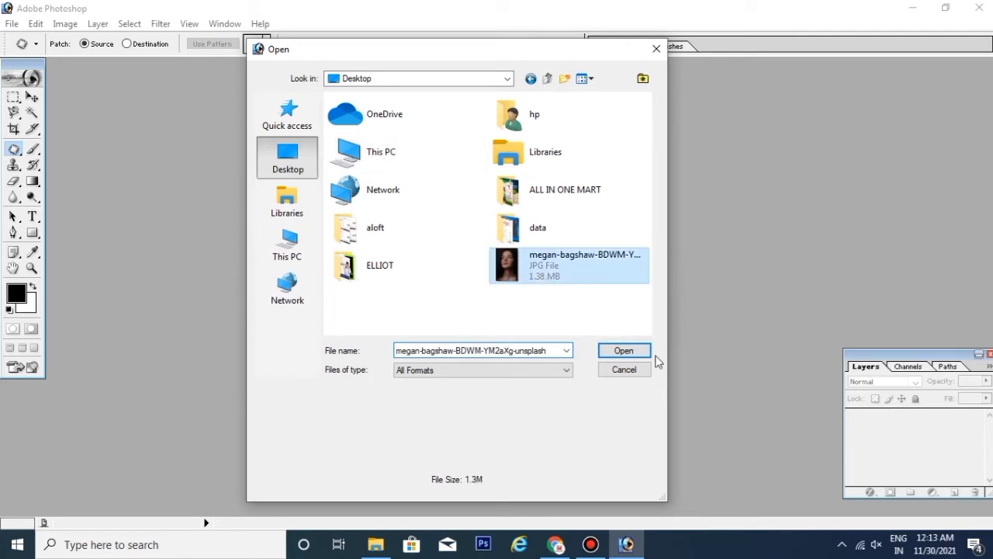
pyautogui.click(624, 352)
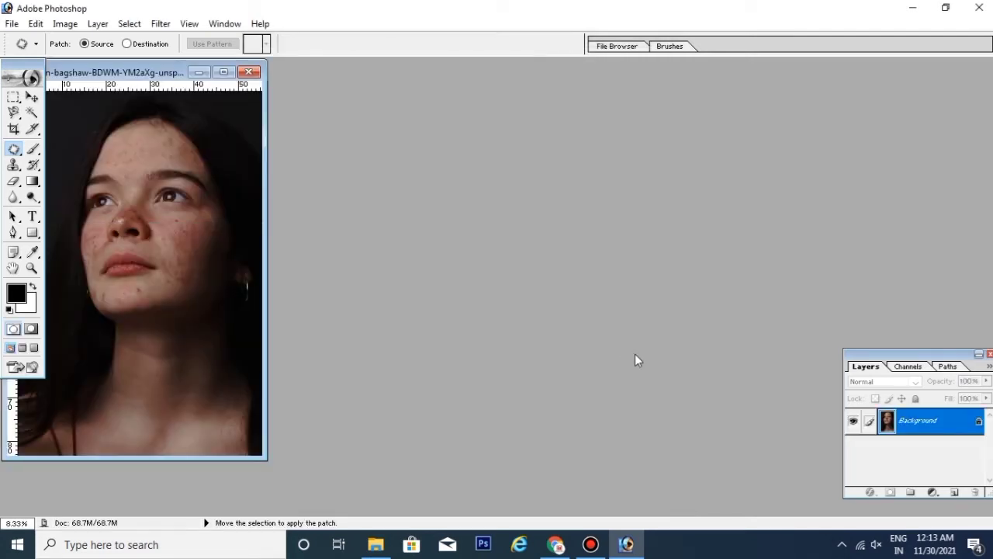
# Step: Maximize the portrait's document window and switch to the Move tool
pyautogui.click(224, 72)
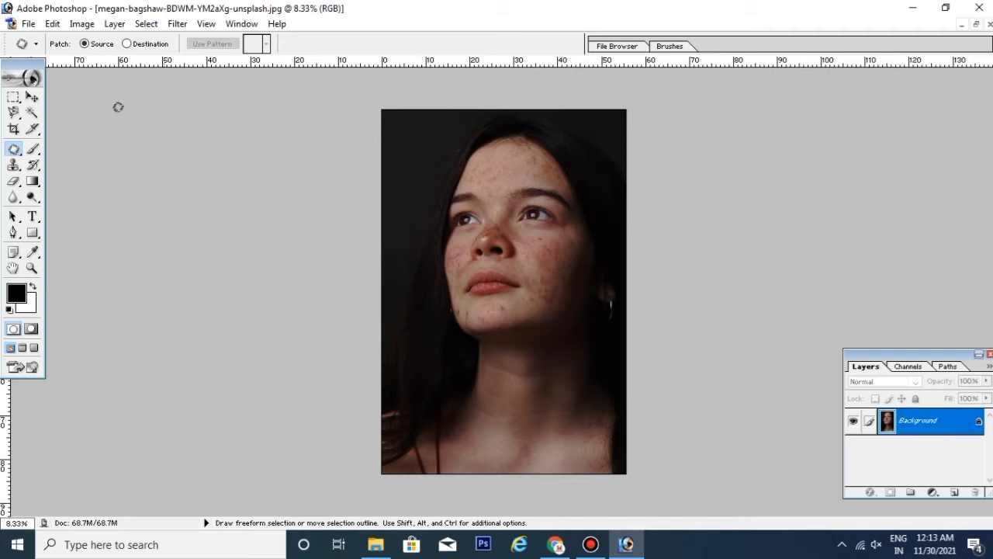
pyautogui.click(32, 97)
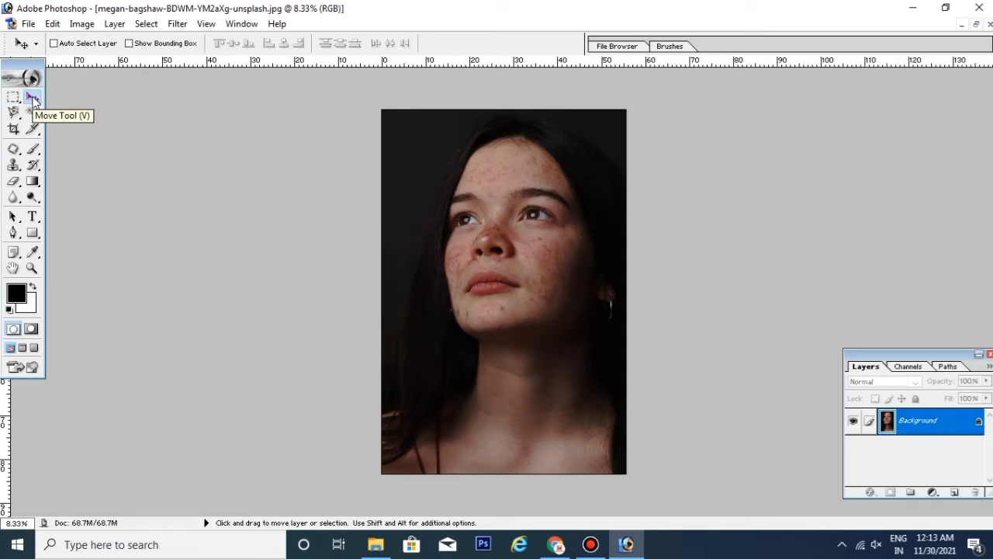
pyautogui.hotkey('ctrl', '+')
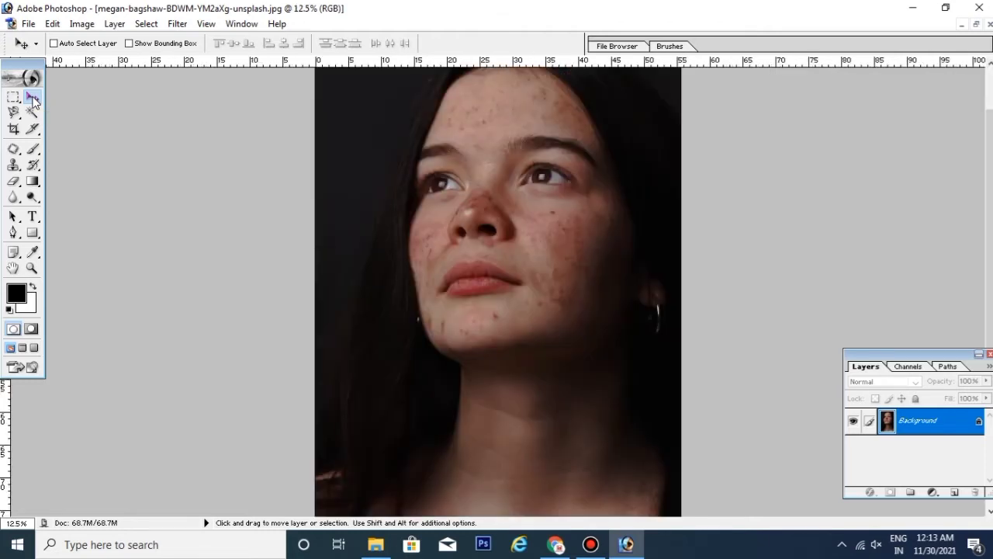
pyautogui.hotkey('ctrl', '-')
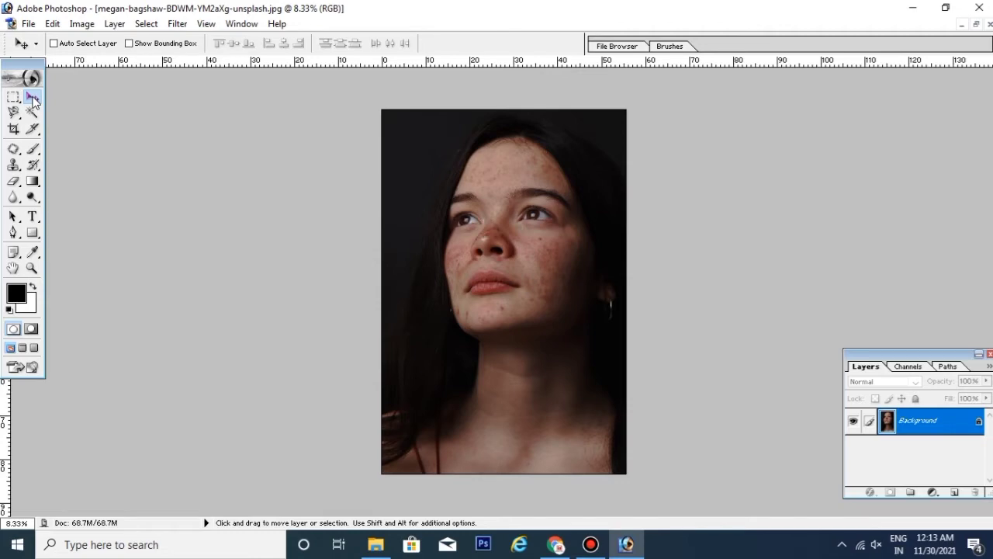
# Step: Zoom so the face fills the view and confirm the Background layer is locked against moving
pyautogui.hotkey('ctrl', '+')
pyautogui.hotkey('ctrl', '+')
pyautogui.hotkey('ctrl', '+')
pyautogui.hotkey('ctrl', '+')
pyautogui.hotkey('ctrl', '+')
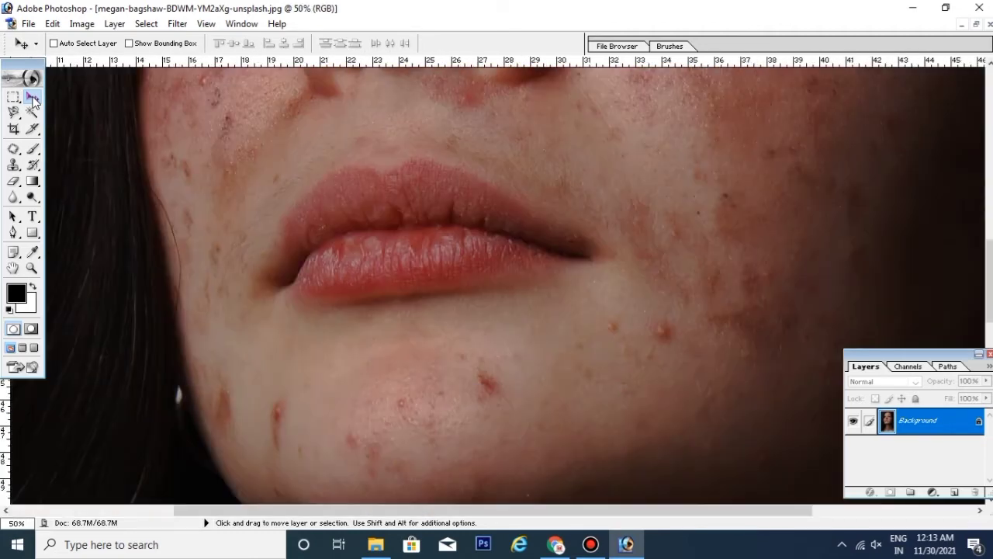
pyautogui.hotkey('ctrl', '+')
pyautogui.hotkey('ctrl', '+')
pyautogui.hotkey('ctrl', '+')
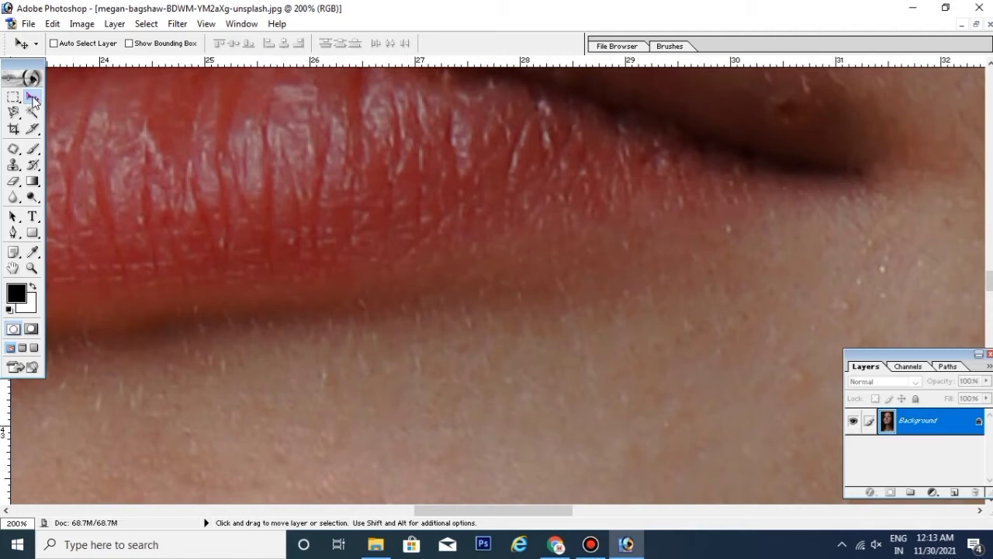
pyautogui.hotkey('ctrl', '-')
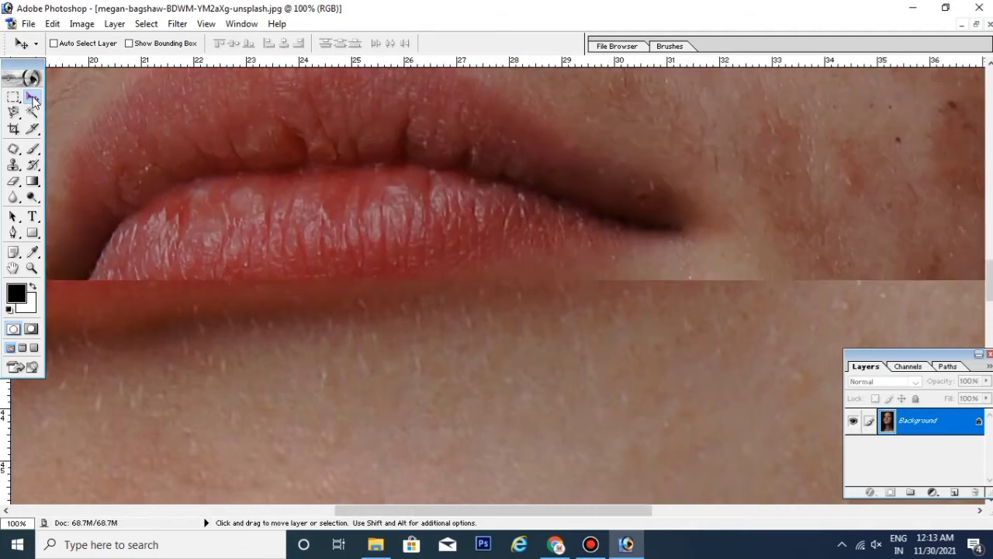
pyautogui.hotkey('ctrl', '-')
pyautogui.hotkey('ctrl', '-')
pyautogui.hotkey('ctrl', '-')
pyautogui.hotkey('ctrl', '-')
pyautogui.hotkey('ctrl', '-')
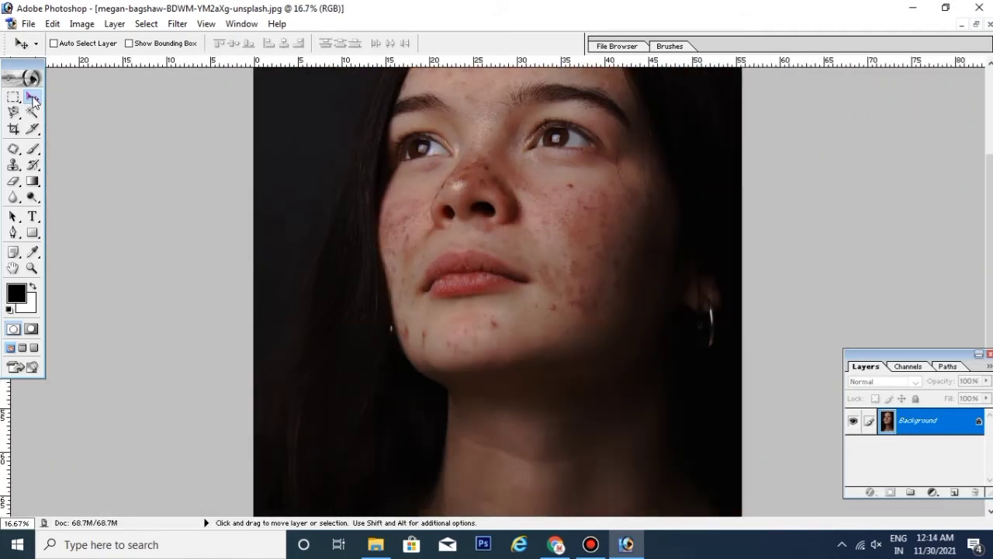
pyautogui.hotkey('ctrl', '-')
pyautogui.hotkey('ctrl', '-')
pyautogui.hotkey('ctrl', '+')
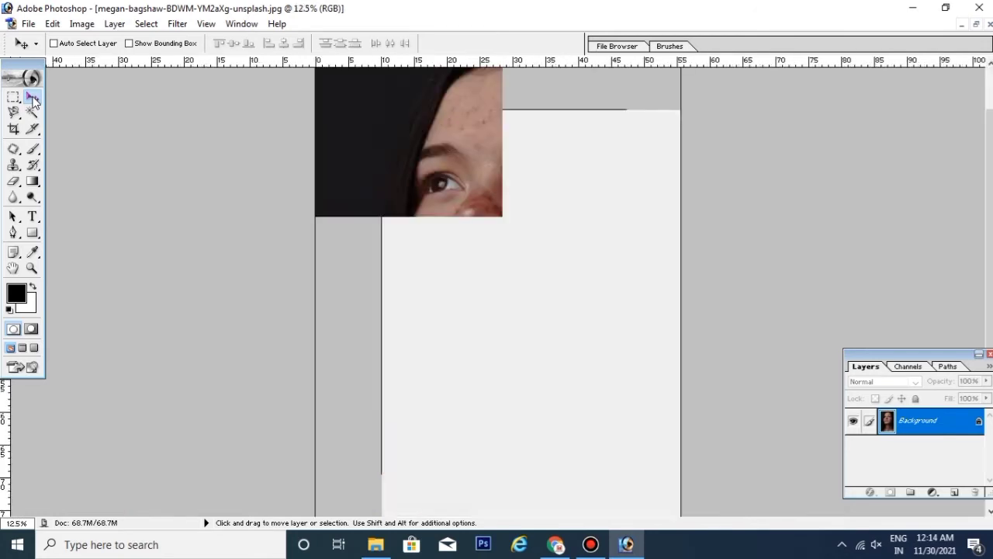
pyautogui.hotkey('ctrl', '+')
pyautogui.hotkey('ctrl', '+')
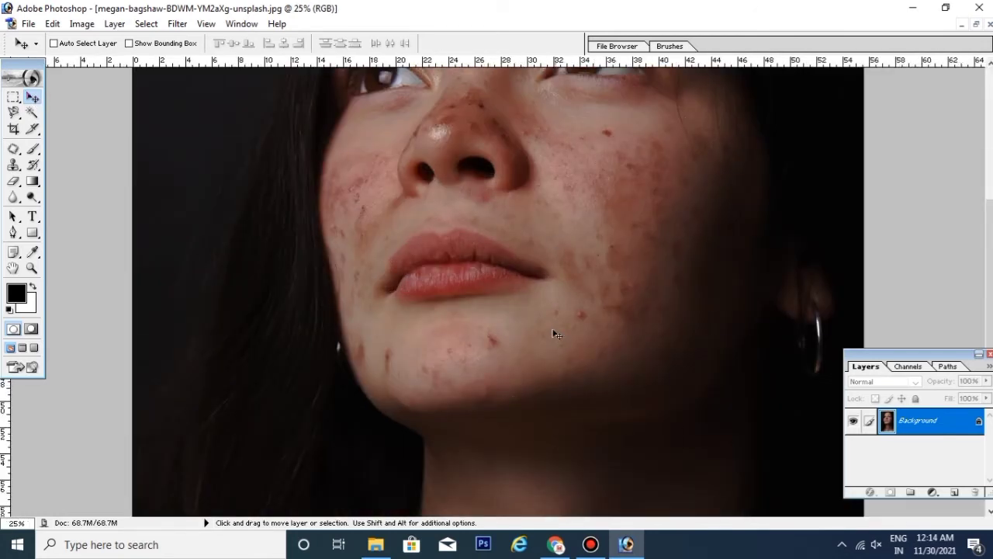
pyautogui.click(520, 307)
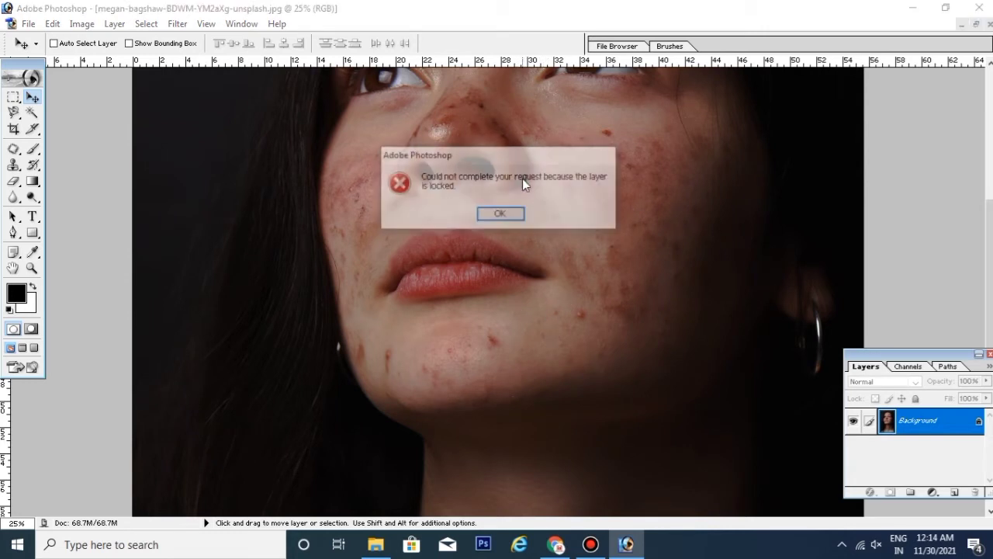
pyautogui.click(501, 216)
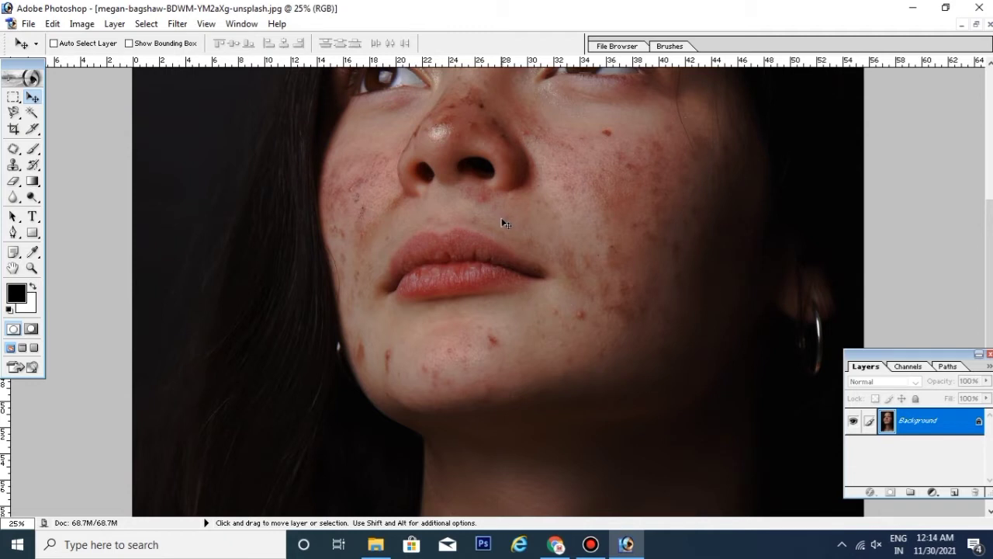
pyautogui.press('space')
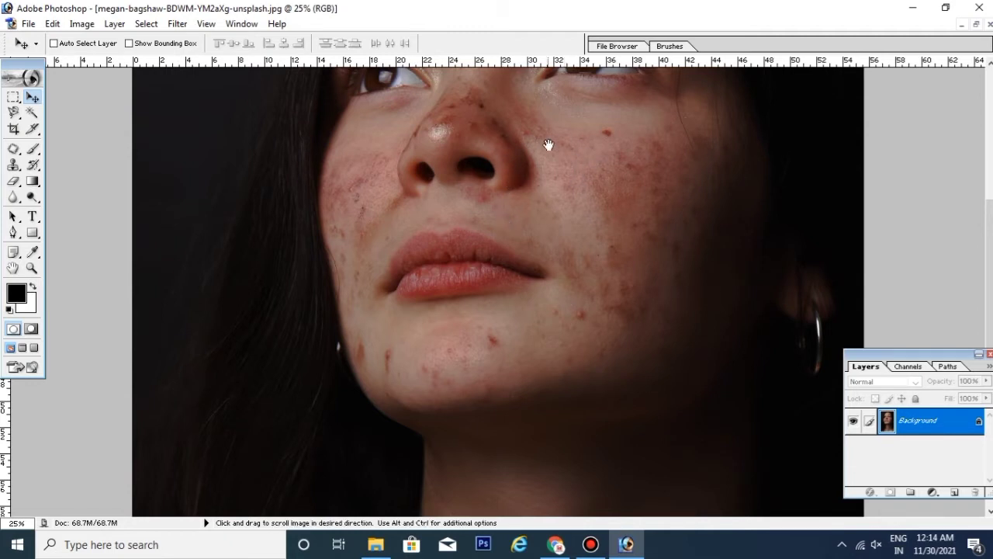
pyautogui.moveTo(529, 130)
pyautogui.mouseDown()
pyautogui.moveTo(519, 301)
pyautogui.moveTo(515, 204)
pyautogui.moveTo(485, 302)
pyautogui.moveTo(490, 162)
pyautogui.mouseUp()
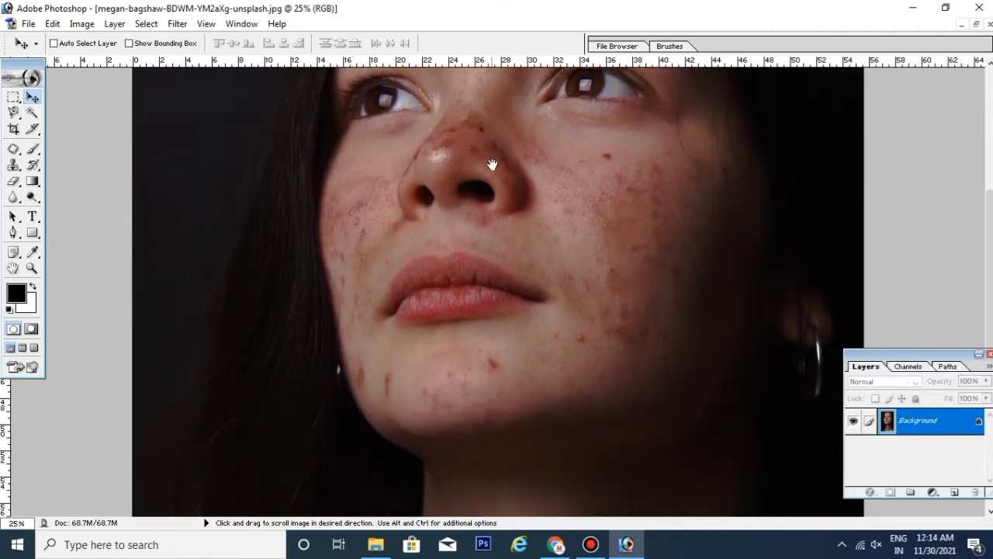
pyautogui.moveTo(501, 321)
pyautogui.mouseDown()
pyautogui.moveTo(505, 200)
pyautogui.moveTo(517, 195)
pyautogui.mouseUp()
pyautogui.moveTo(535, 105); pyautogui.dragTo(544, 197)
pyautogui.moveTo(539, 70); pyautogui.dragTo(535, 244)
pyautogui.moveTo(461, 102); pyautogui.dragTo(581, 210)
pyautogui.moveTo(535, 409); pyautogui.dragTo(535, 236)
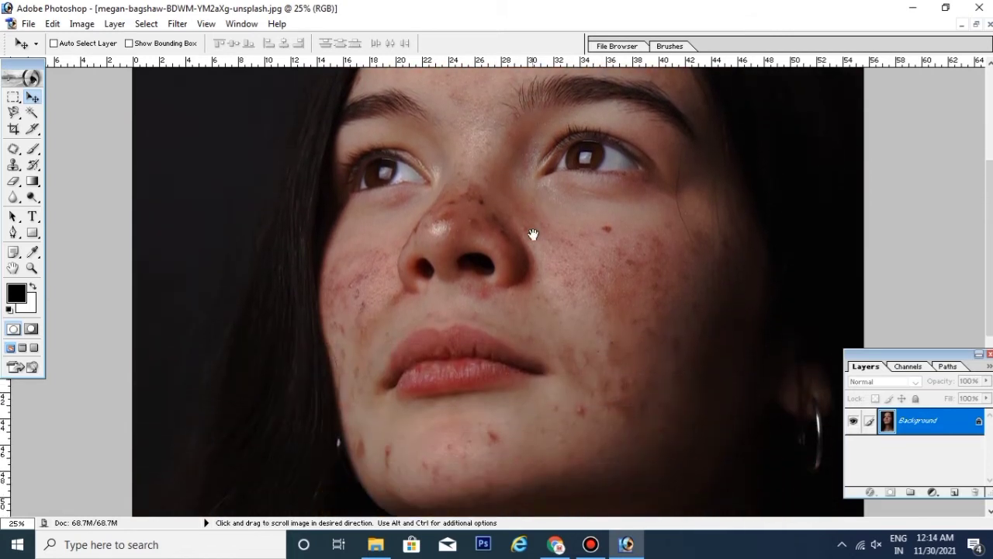
pyautogui.moveTo(548, 351); pyautogui.dragTo(548, 277)
pyautogui.moveTo(523, 218)
pyautogui.mouseDown()
pyautogui.moveTo(523, 284)
pyautogui.moveTo(499, 241)
pyautogui.mouseUp()
pyautogui.moveTo(488, 166); pyautogui.dragTo(486, 240)
pyautogui.moveTo(525, 176); pyautogui.dragTo(510, 222)
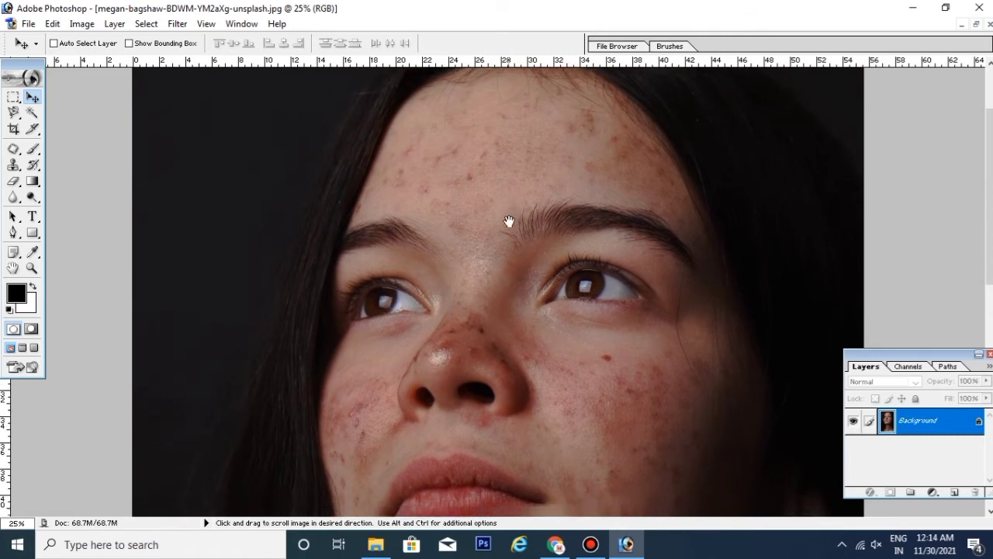
pyautogui.moveTo(512, 350); pyautogui.dragTo(515, 265)
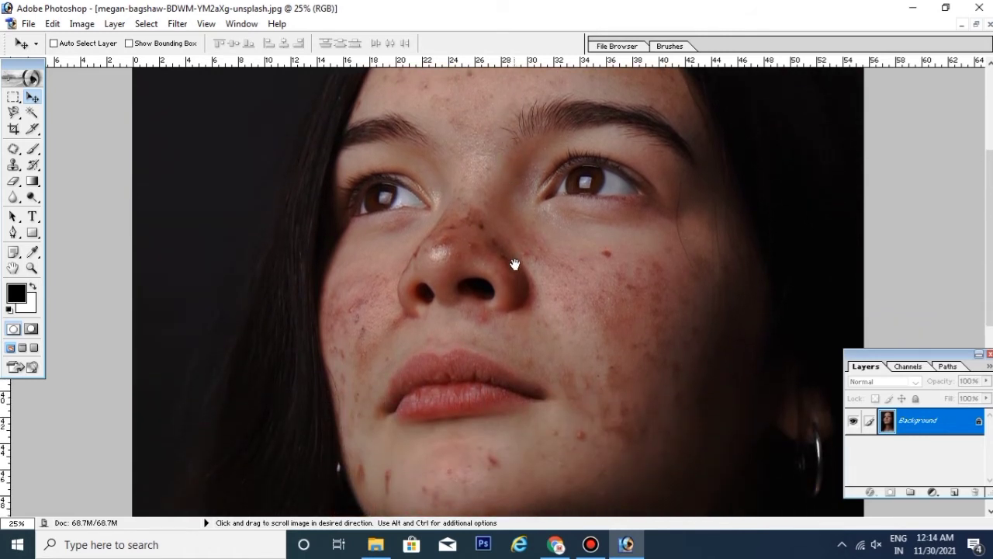
pyautogui.moveTo(515, 265); pyautogui.dragTo(516, 223)
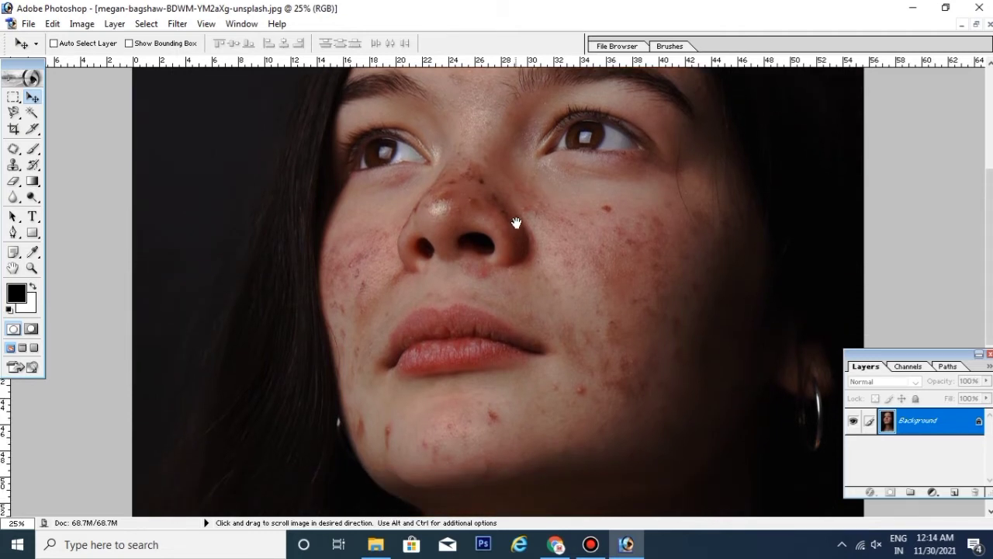
pyautogui.moveTo(523, 233); pyautogui.dragTo(508, 266)
pyautogui.moveTo(497, 173)
pyautogui.mouseDown()
pyautogui.moveTo(488, 250)
pyautogui.moveTo(494, 198)
pyautogui.moveTo(490, 220)
pyautogui.mouseUp()
pyautogui.moveTo(488, 133); pyautogui.dragTo(477, 167)
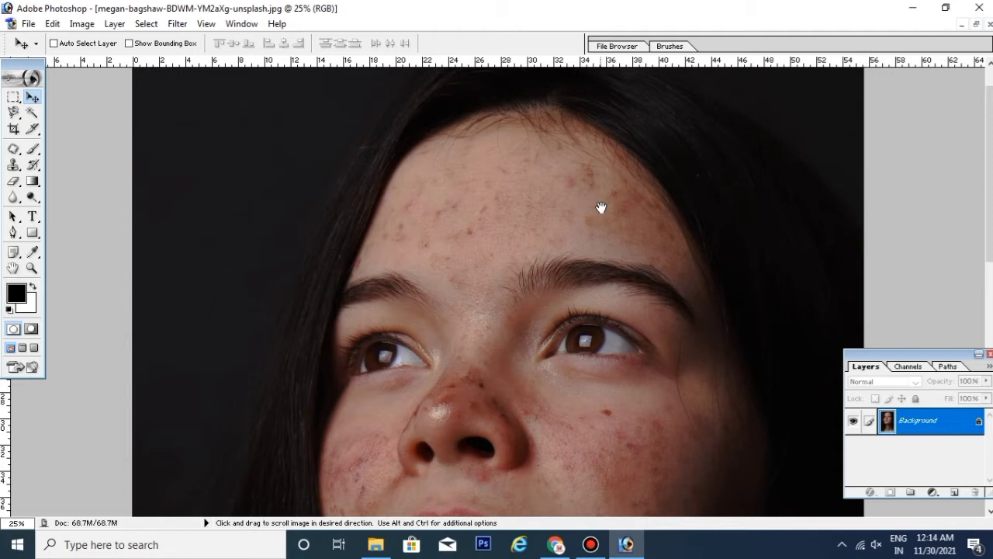
pyautogui.press('space')
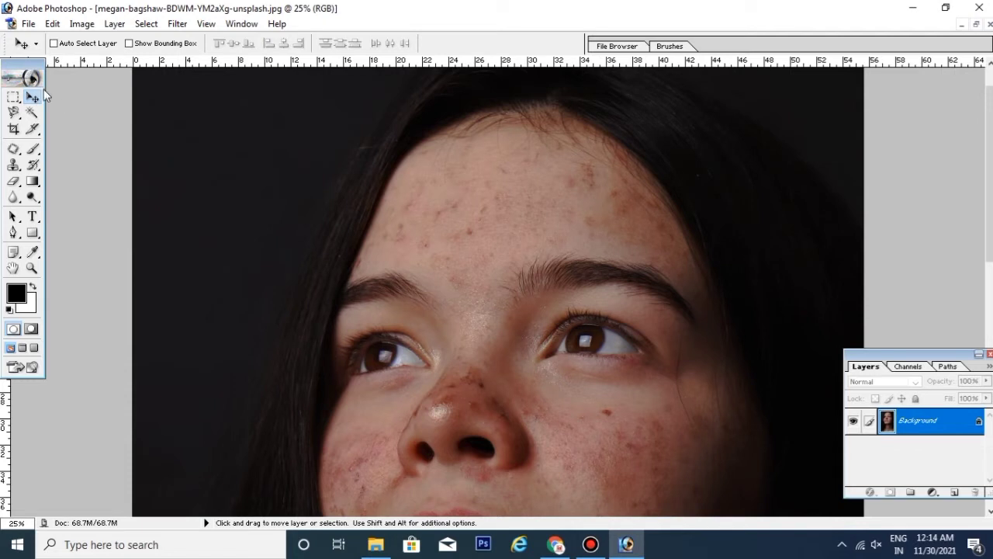
pyautogui.moveTo(41, 83); pyautogui.dragTo(57, 102)
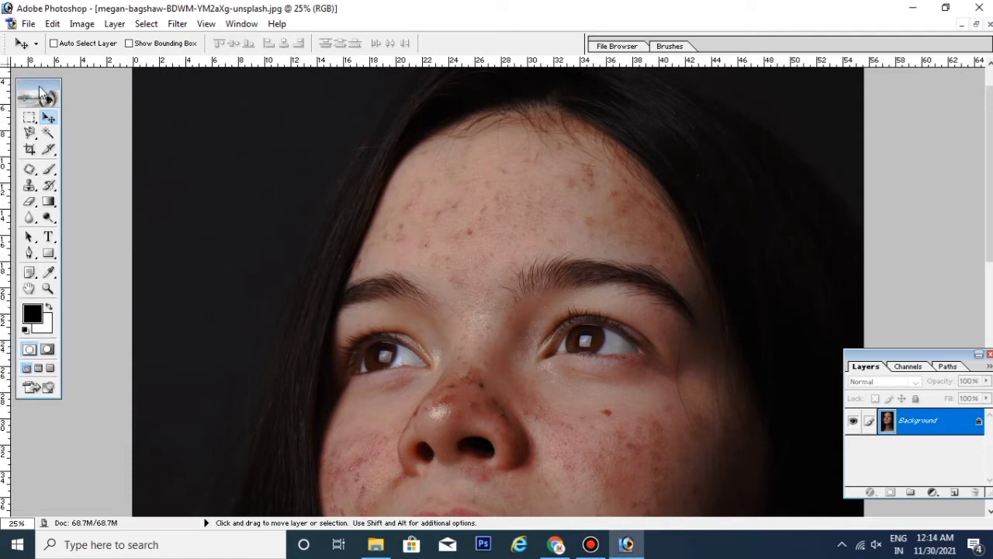
pyautogui.press('Tab')
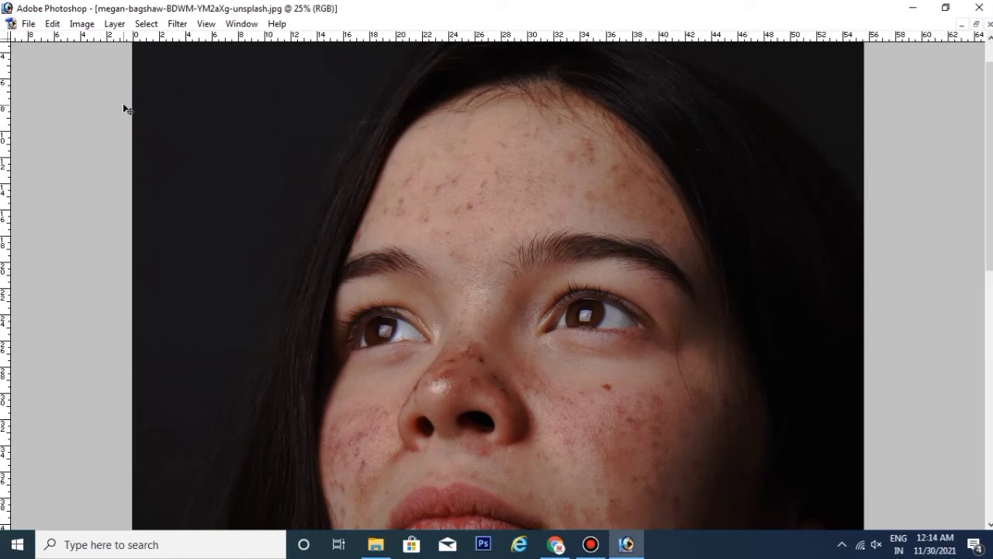
pyautogui.press('Tab')
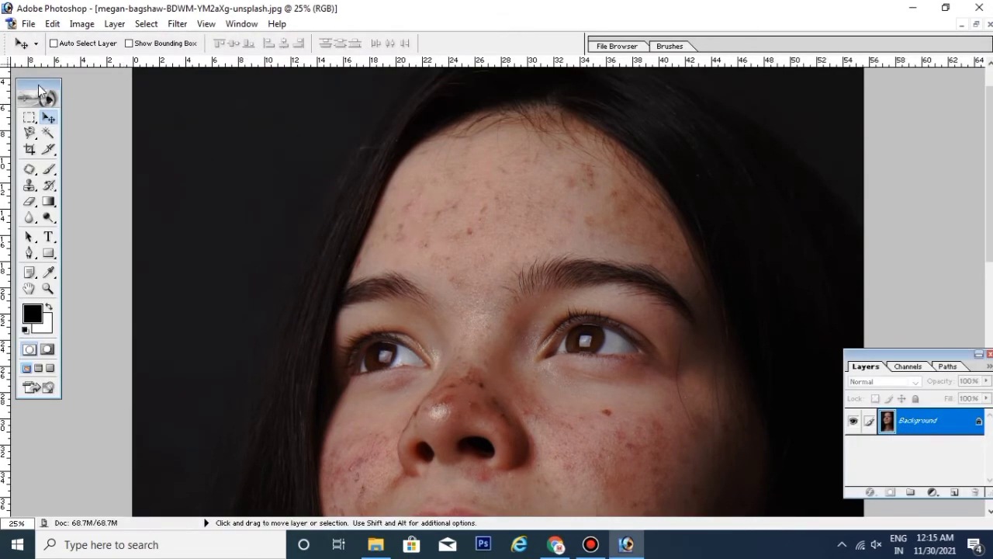
pyautogui.moveTo(23, 84)
pyautogui.mouseDown()
pyautogui.moveTo(9, 81)
pyautogui.moveTo(33, 88)
pyautogui.mouseUp()
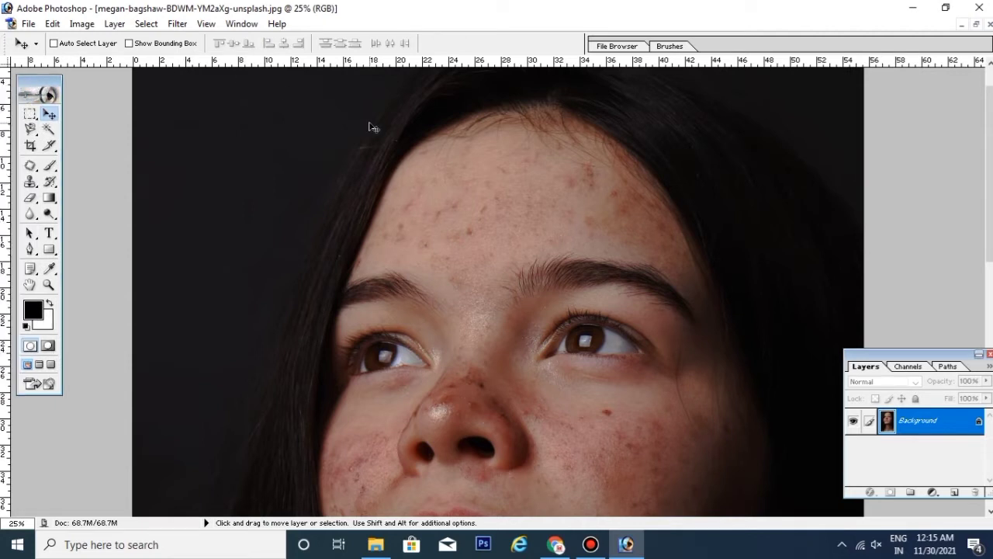
# Step: Select the Patch Tool from the healing-tools flyout, set to Source
pyautogui.click(38, 173)
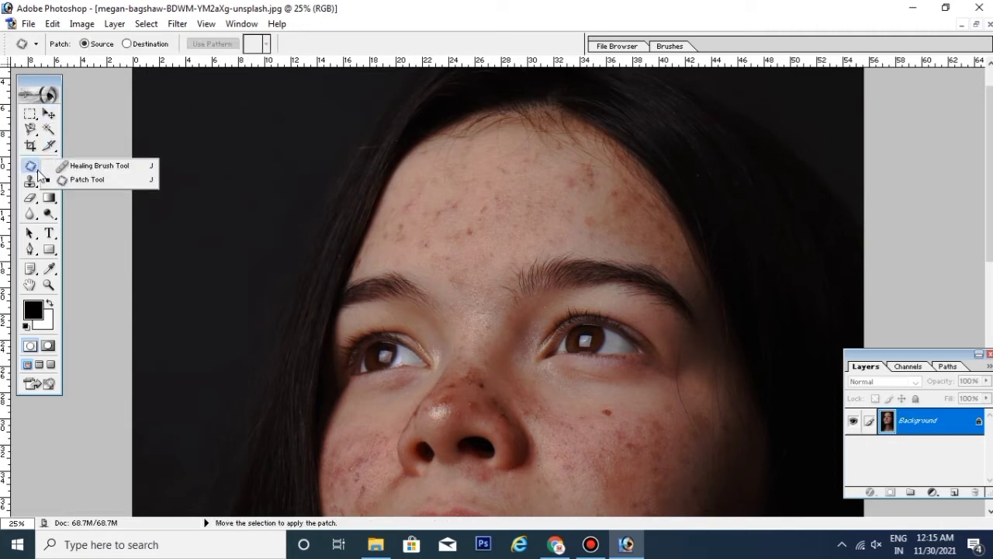
pyautogui.click(35, 171)
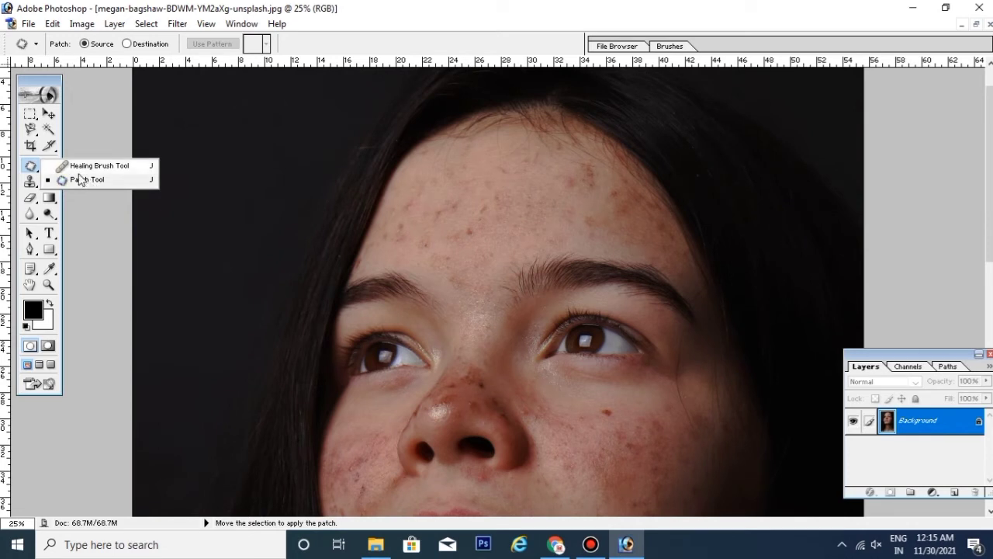
pyautogui.press('v')
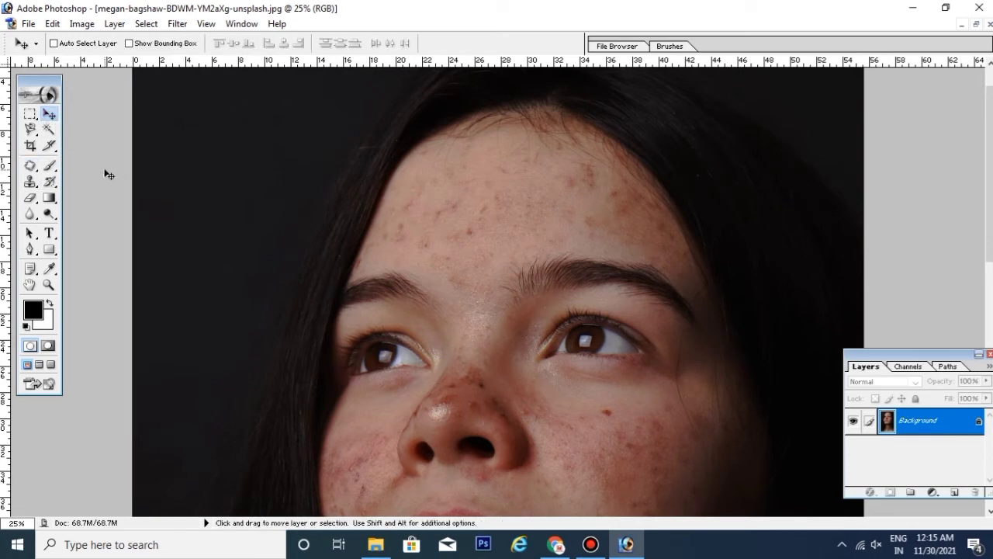
pyautogui.press('j')
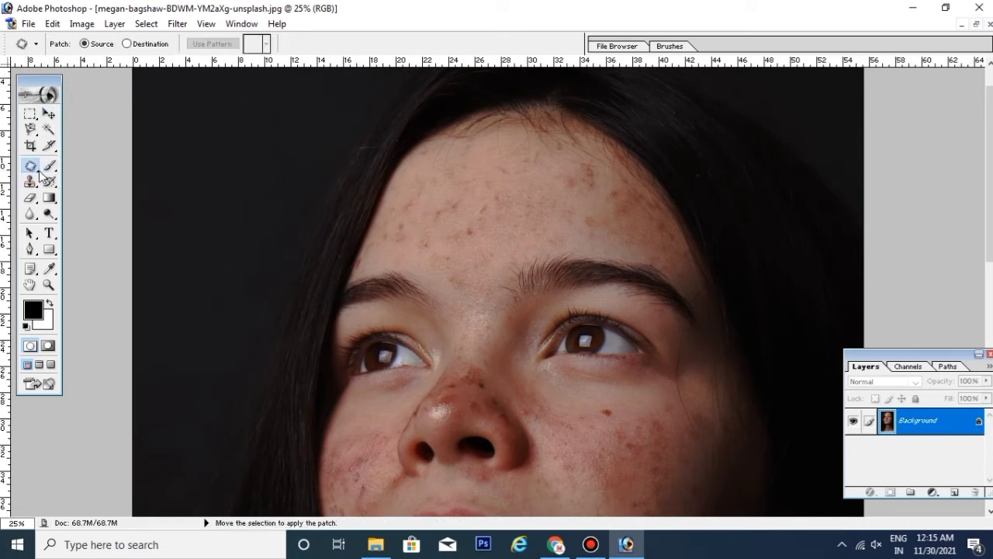
pyautogui.click(30, 166)
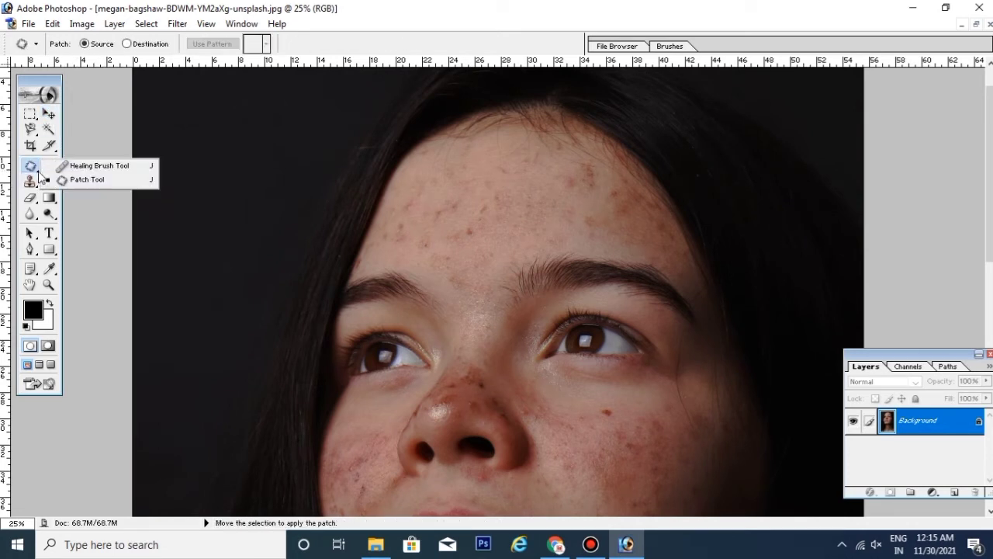
pyautogui.click(80, 181)
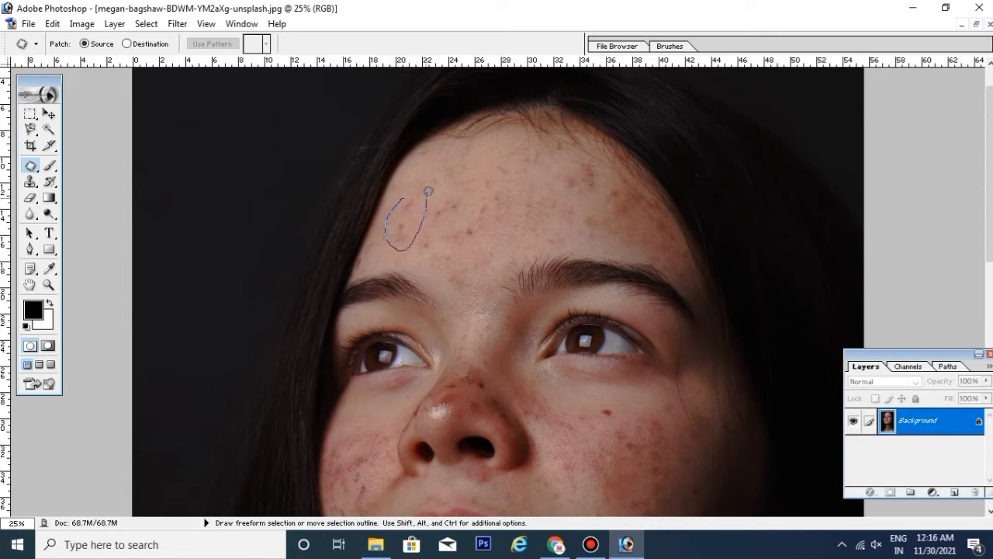
# Step: Patch several blemishes in the centre of the forehead with nearby clear skin
pyautogui.moveTo(404, 196); pyautogui.dragTo(404, 198)
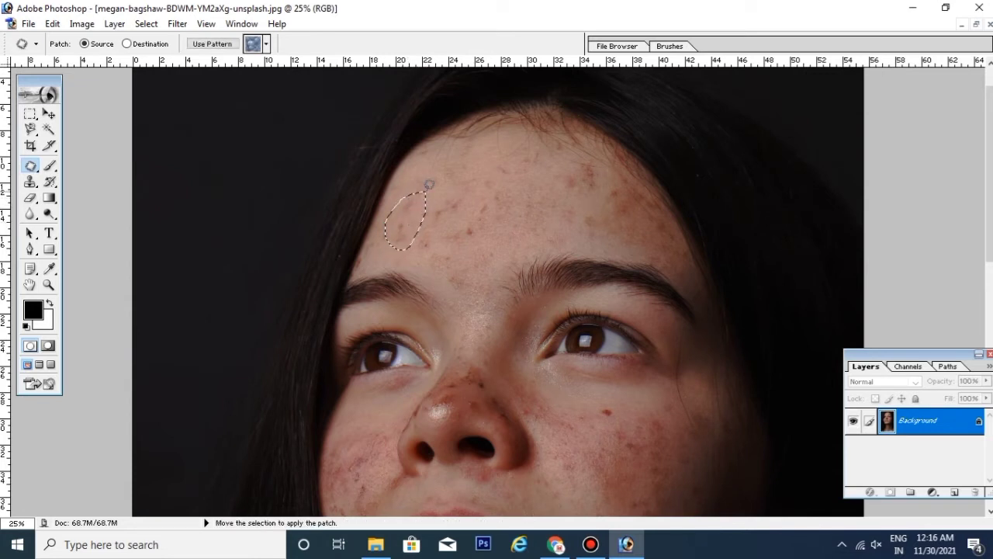
pyautogui.moveTo(402, 221); pyautogui.dragTo(445, 167)
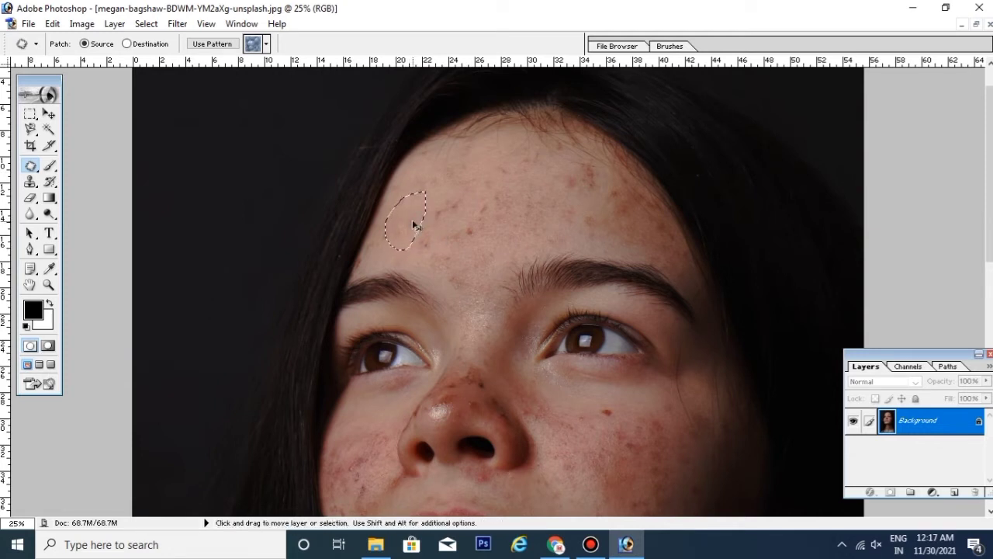
pyautogui.hotkey('ctrl', 'd')
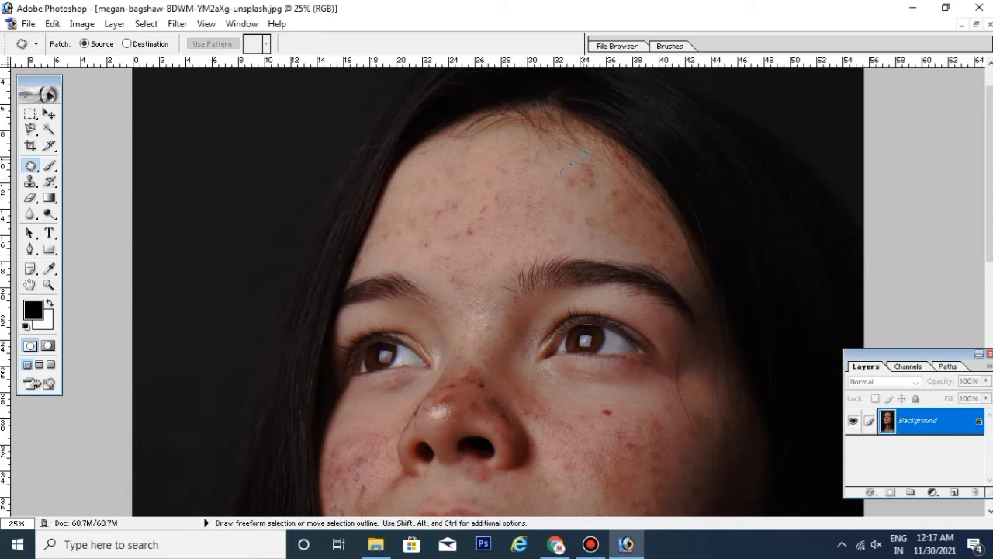
pyautogui.moveTo(557, 178); pyautogui.dragTo(557, 180)
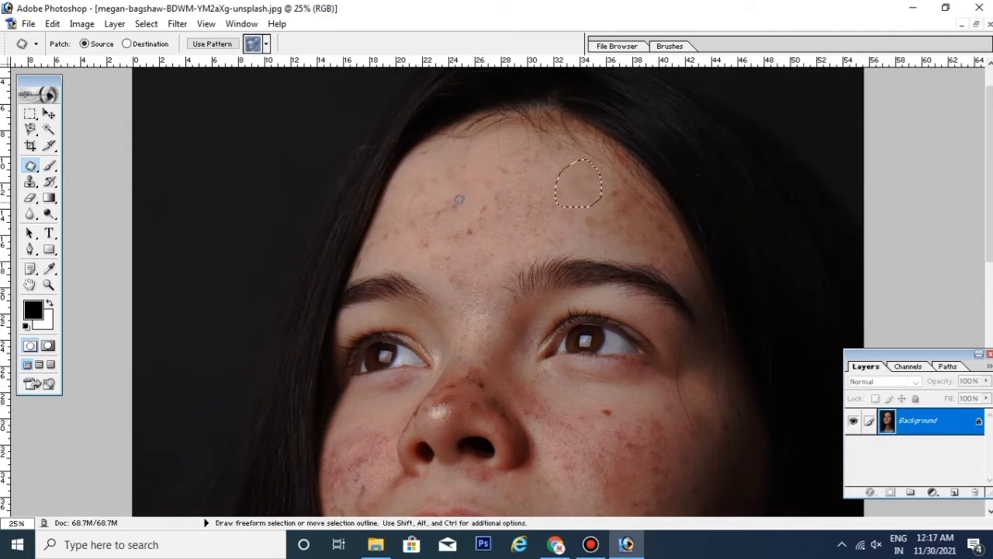
pyautogui.hotkey('ctrl', 'd')
pyautogui.moveTo(460, 195); pyautogui.dragTo(418, 233)
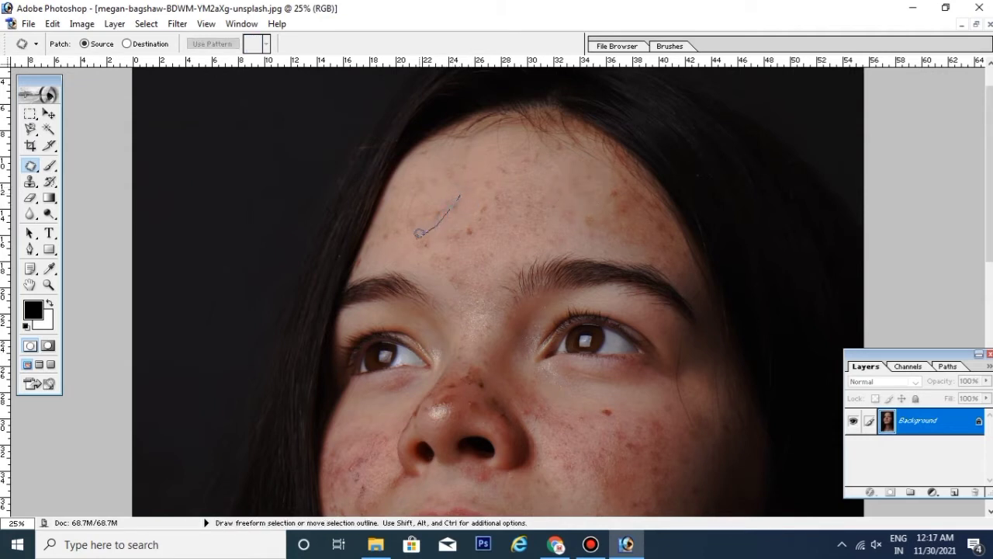
pyautogui.moveTo(463, 192); pyautogui.dragTo(461, 195)
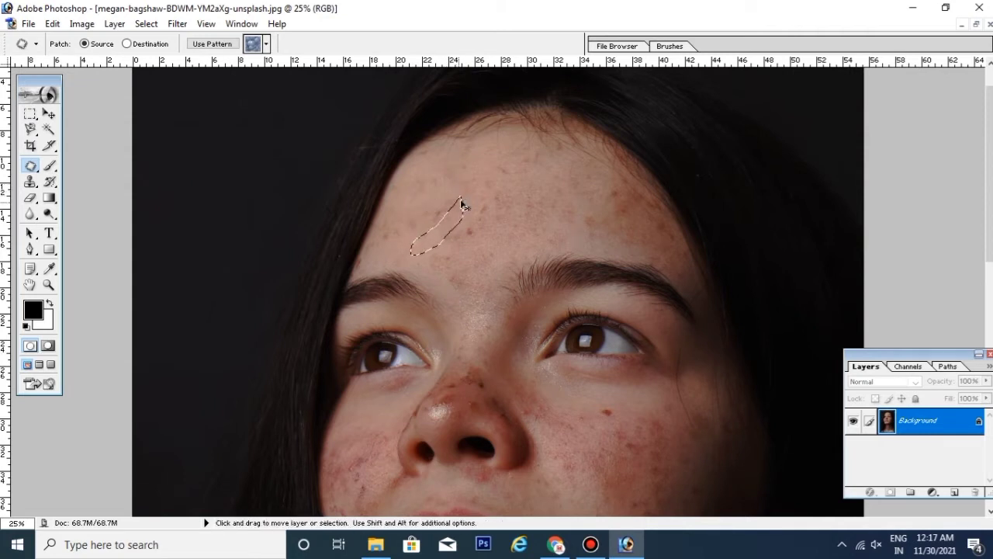
pyautogui.hotkey('ctrl', 'd')
pyautogui.moveTo(458, 193); pyautogui.dragTo(493, 164)
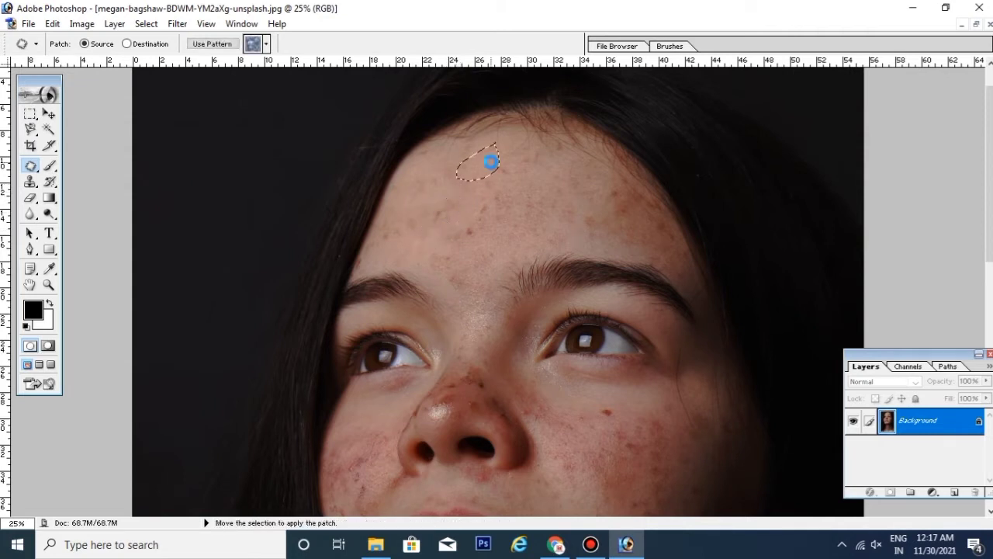
pyautogui.hotkey('ctrl', 'd')
# Step: Patch larger blemished areas on the right side of the forehead with mid-forehead skin
pyautogui.moveTo(487, 199); pyautogui.dragTo(438, 248)
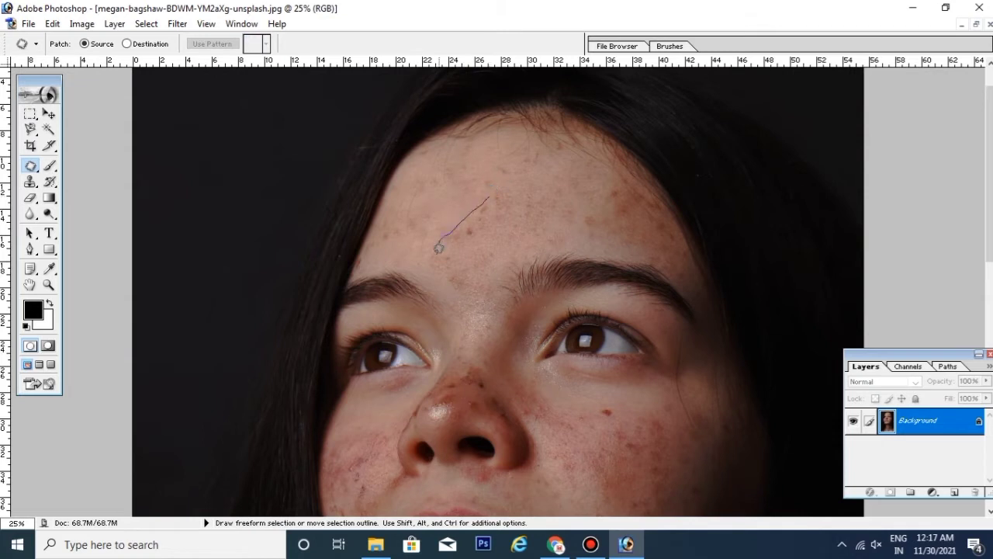
pyautogui.moveTo(495, 193); pyautogui.dragTo(593, 203)
pyautogui.hotkey('ctrl', 'd')
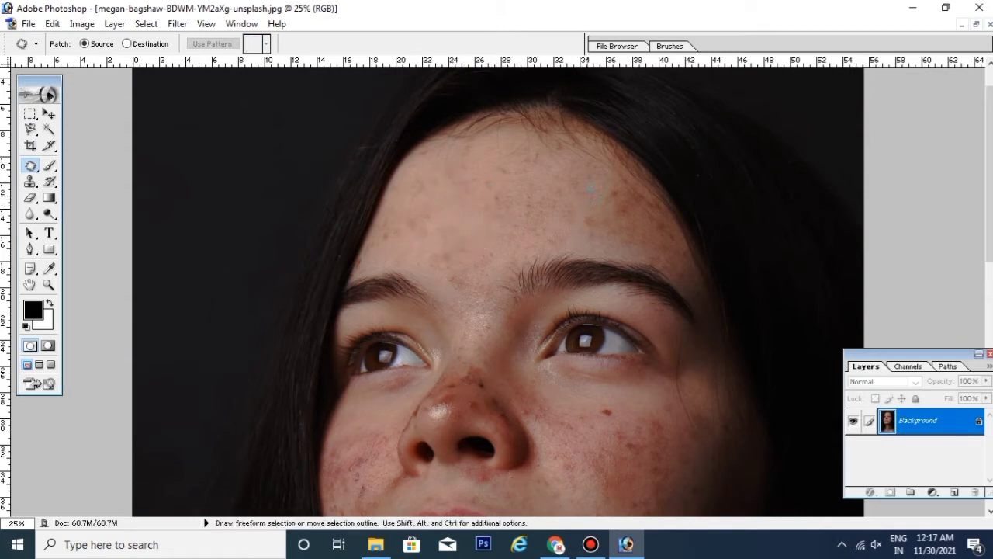
pyautogui.moveTo(667, 248); pyautogui.dragTo(654, 200)
pyautogui.moveTo(646, 255); pyautogui.dragTo(485, 191)
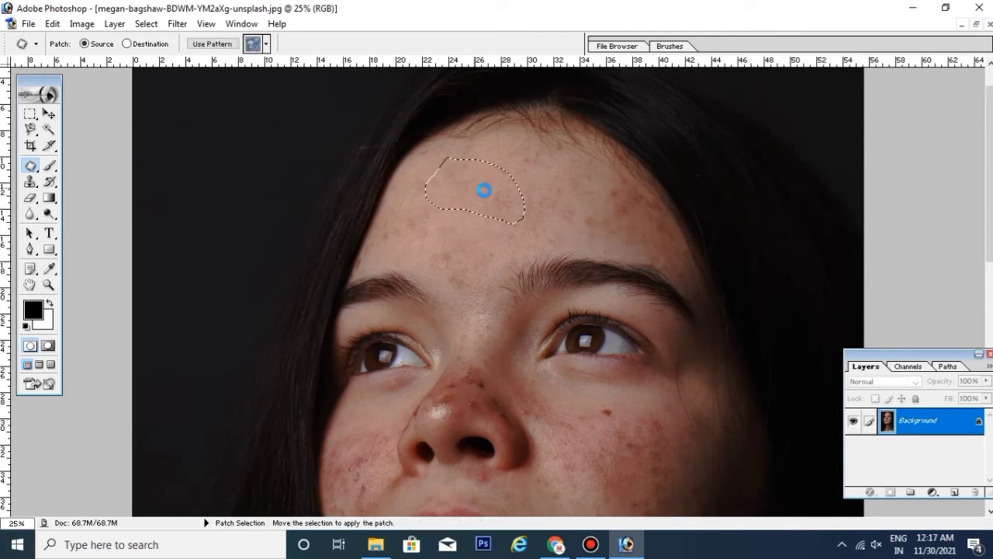
pyautogui.hotkey('ctrl', 'd')
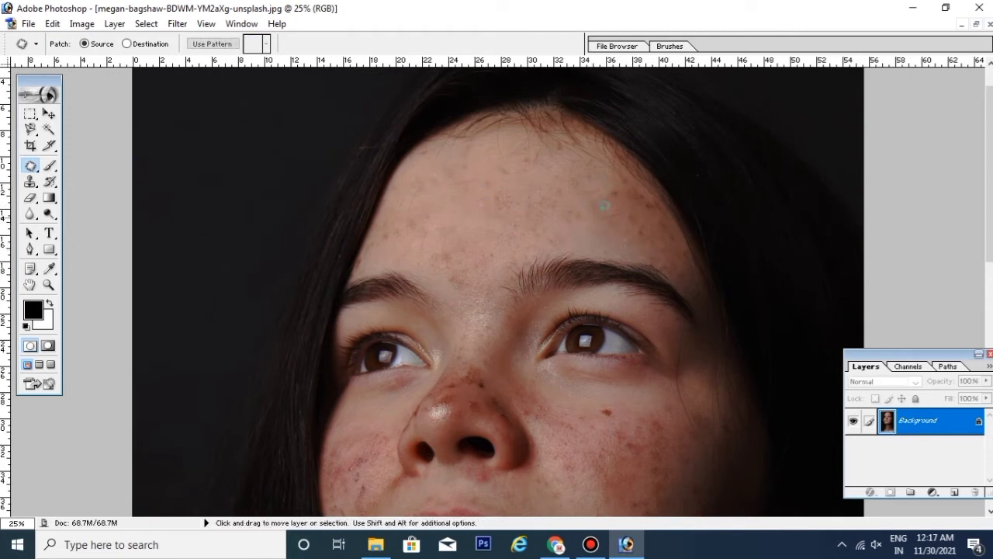
pyautogui.moveTo(652, 192)
pyautogui.mouseDown()
pyautogui.moveTo(671, 230)
pyautogui.moveTo(641, 262)
pyautogui.mouseUp()
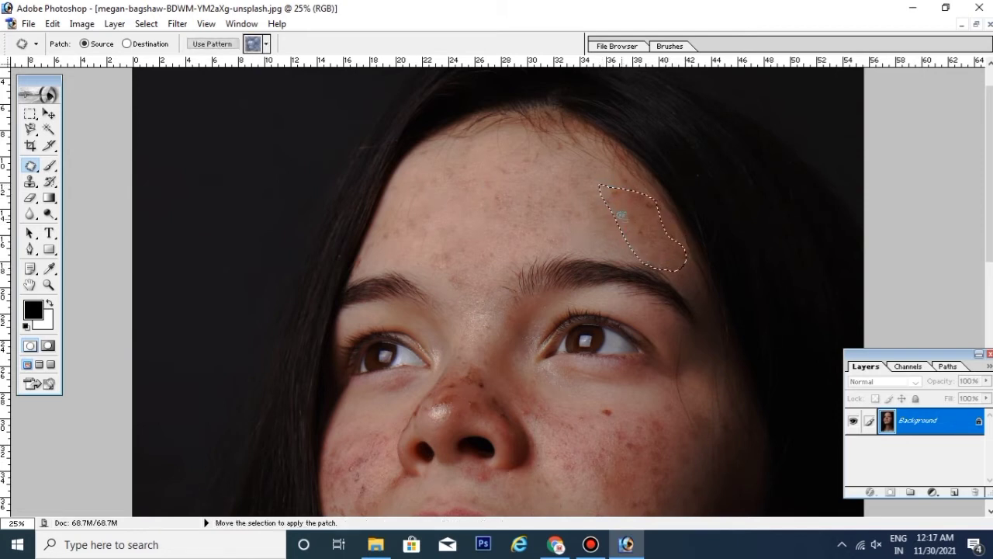
pyautogui.moveTo(652, 221)
pyautogui.mouseDown()
pyautogui.moveTo(497, 200)
pyautogui.moveTo(519, 225)
pyautogui.mouseUp()
pyautogui.hotkey('ctrl', 'd')
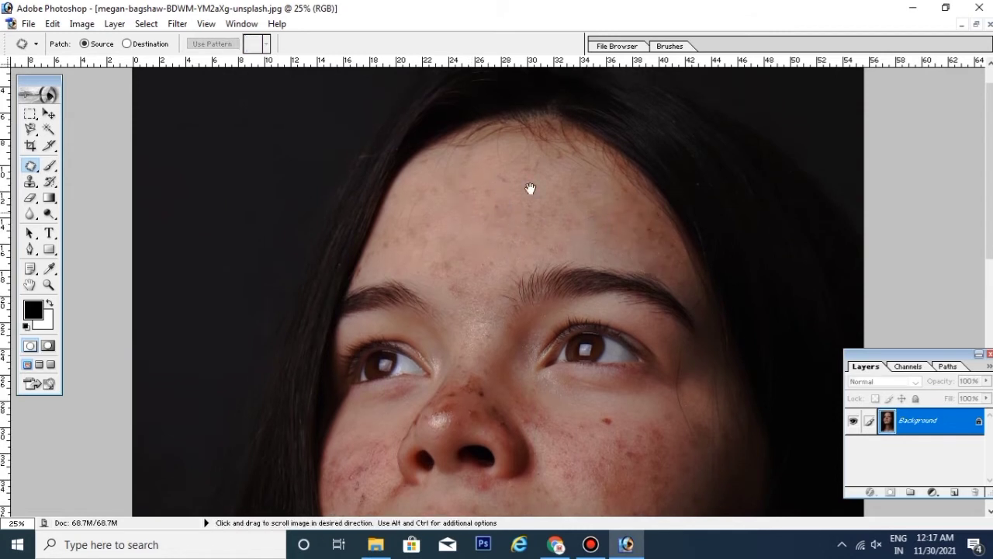
# Step: Patch forehead spots and the blemish beside the right eyebrow with clean forehead skin
pyautogui.moveTo(538, 181)
pyautogui.mouseDown()
pyautogui.moveTo(494, 173)
pyautogui.moveTo(520, 174)
pyautogui.moveTo(471, 227)
pyautogui.mouseUp()
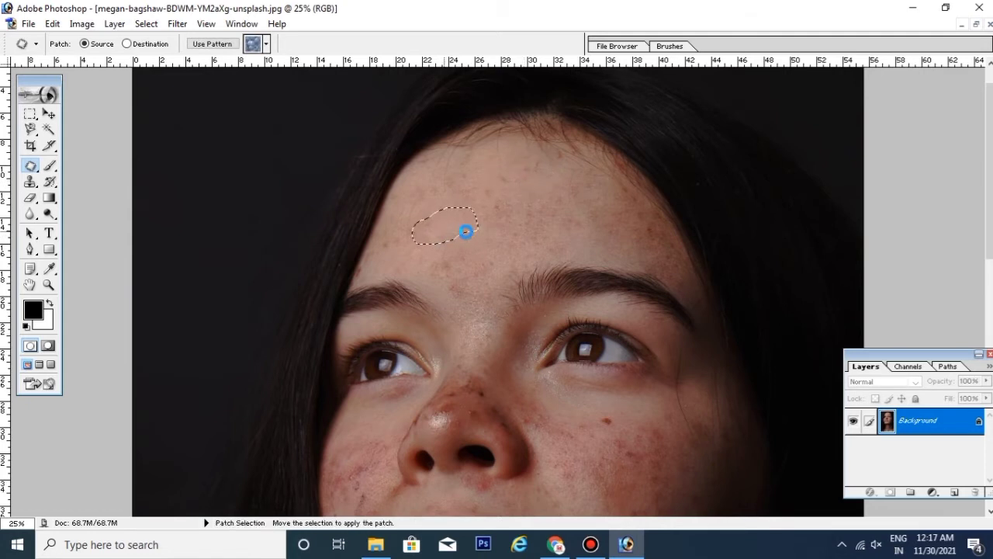
pyautogui.hotkey('ctrl', 'd')
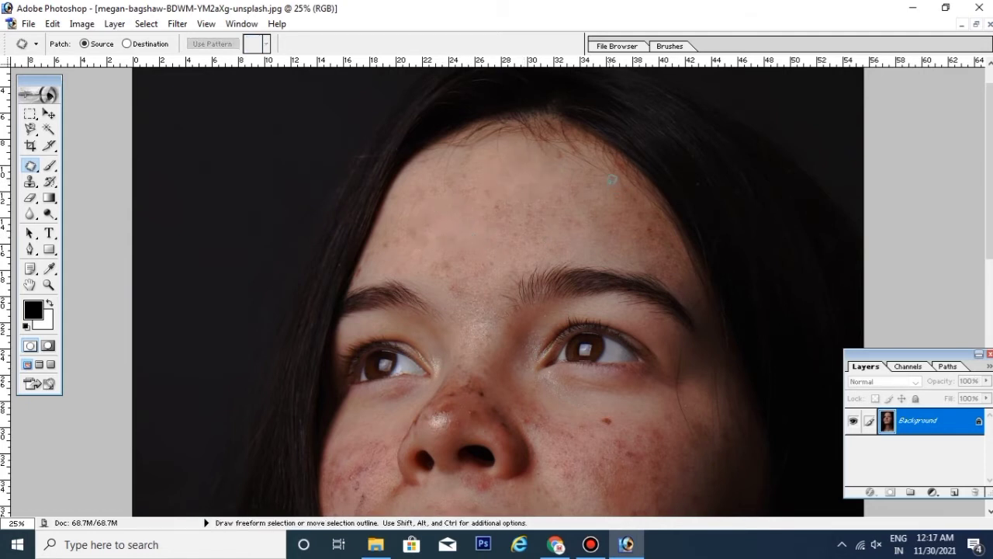
pyautogui.moveTo(628, 184)
pyautogui.mouseDown()
pyautogui.moveTo(683, 250)
pyautogui.moveTo(694, 284)
pyautogui.moveTo(635, 247)
pyautogui.mouseUp()
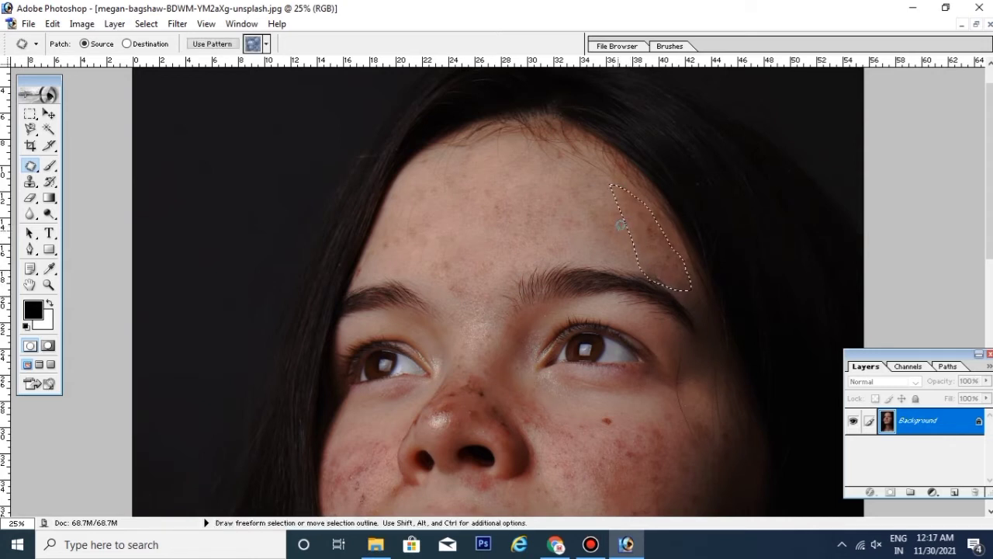
pyautogui.hotkey('ctrl', 'd')
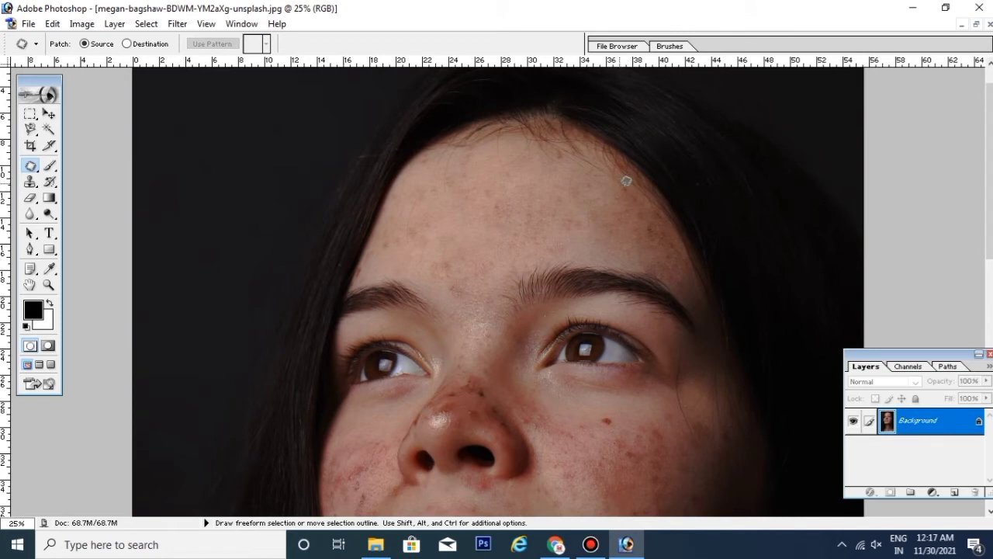
pyautogui.moveTo(627, 180); pyautogui.dragTo(667, 227)
pyautogui.moveTo(684, 277); pyautogui.dragTo(621, 186)
pyautogui.moveTo(635, 224); pyautogui.dragTo(491, 200)
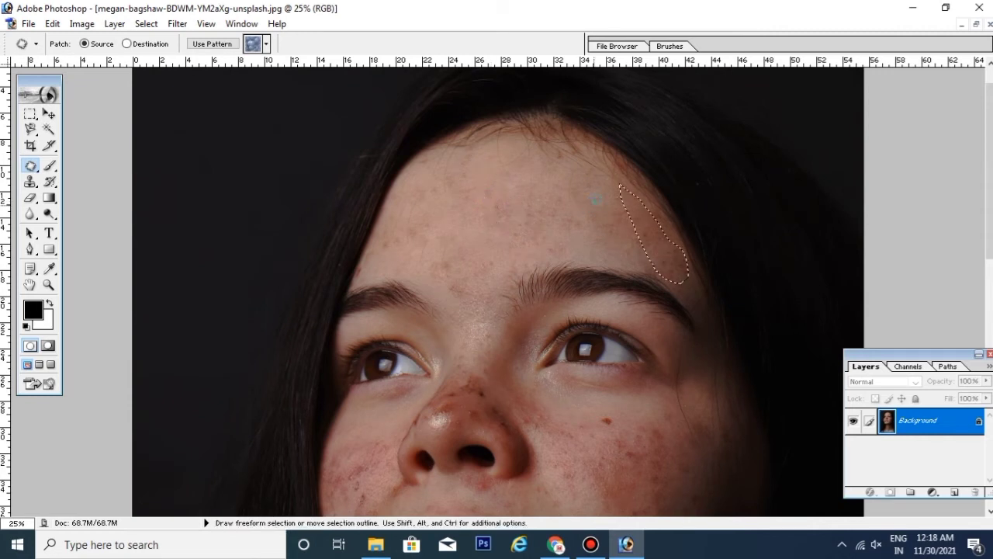
pyautogui.hotkey('ctrl', 'd')
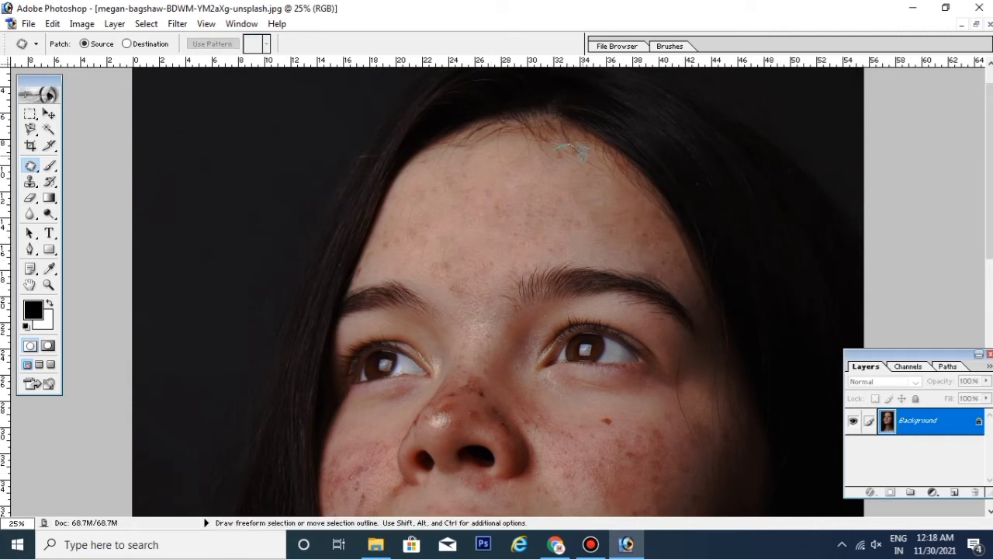
pyautogui.moveTo(553, 149); pyautogui.dragTo(553, 155)
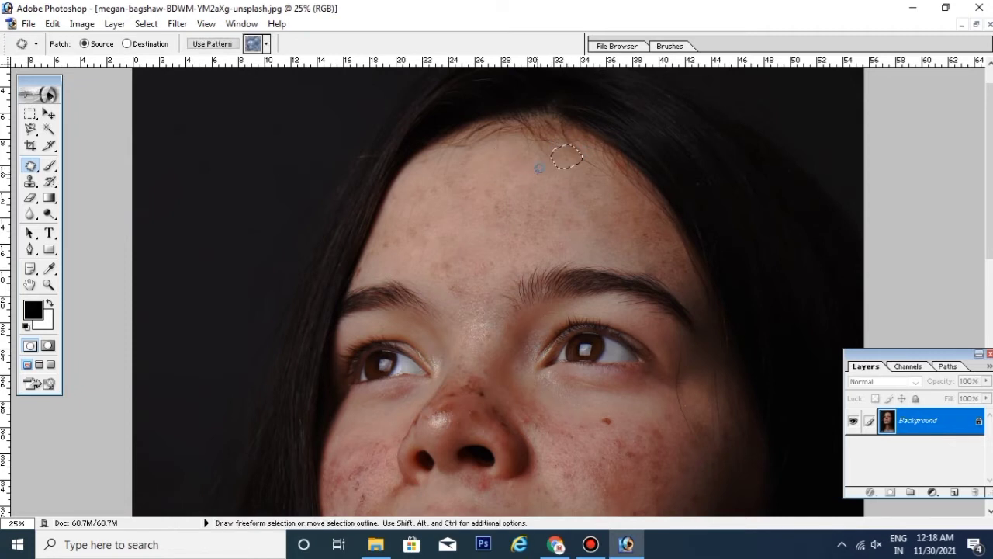
pyautogui.hotkey('ctrl', 'd')
# Step: Patch spots above and at the end of the left eyebrow and a blotchy mid-forehead area
pyautogui.scroll(-2, 528, 210)
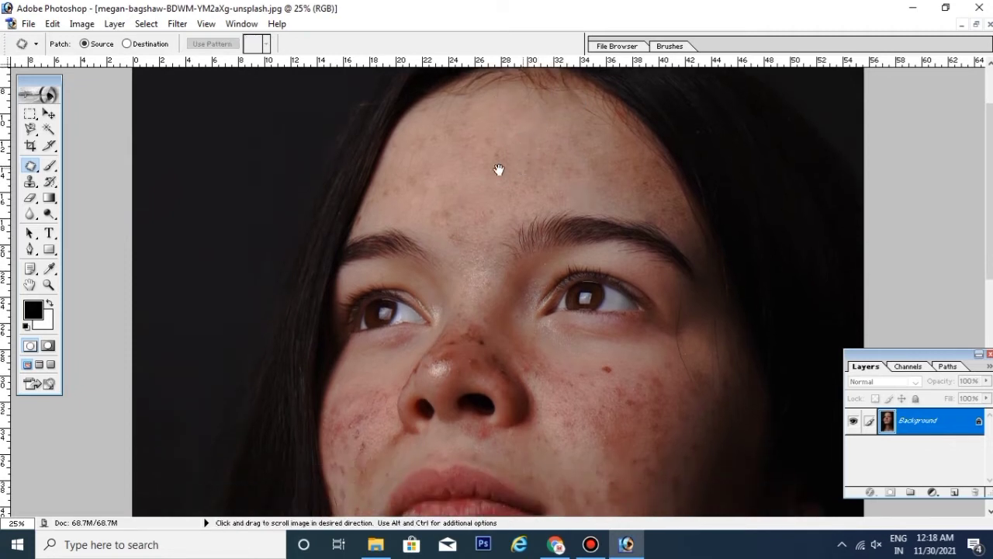
pyautogui.moveTo(398, 194); pyautogui.dragTo(392, 200)
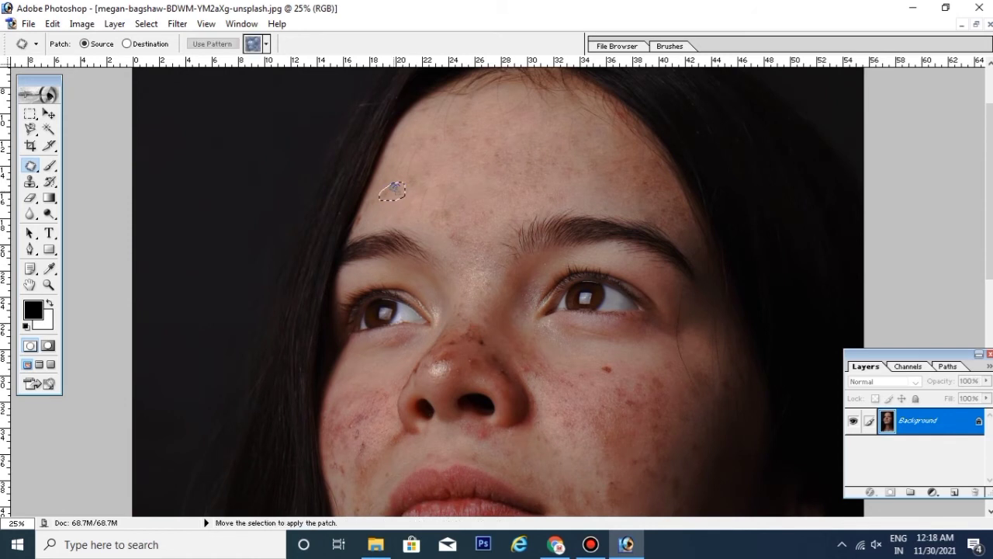
pyautogui.hotkey('ctrl', 'd')
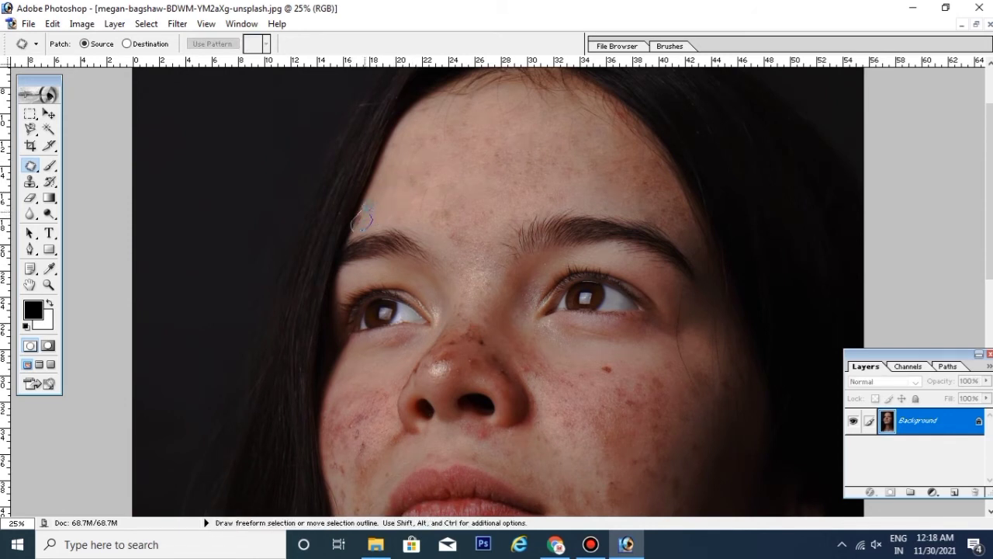
pyautogui.moveTo(364, 208); pyautogui.dragTo(362, 211)
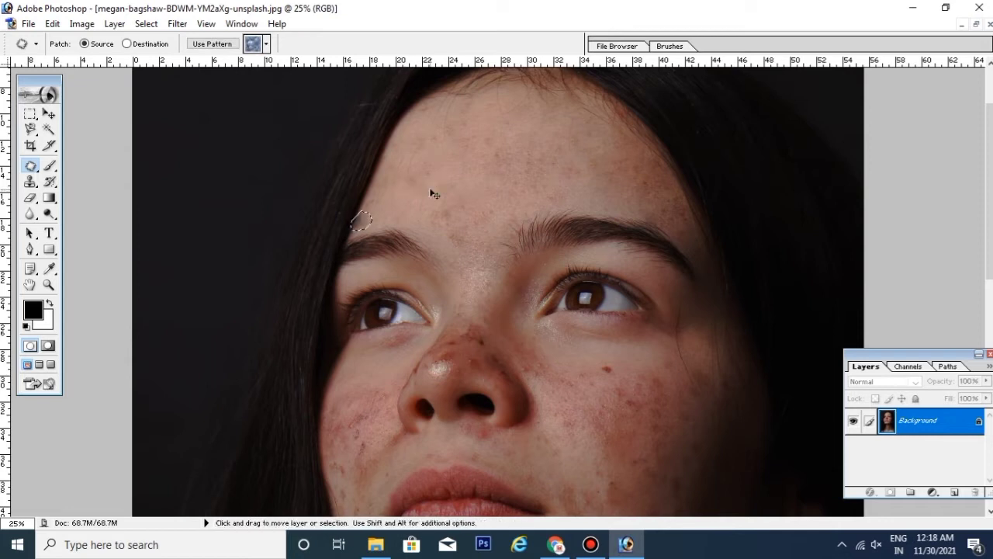
pyautogui.hotkey('ctrl', 'd')
pyautogui.scroll(-1, 466, 203)
pyautogui.scroll(-1, 466, 204)
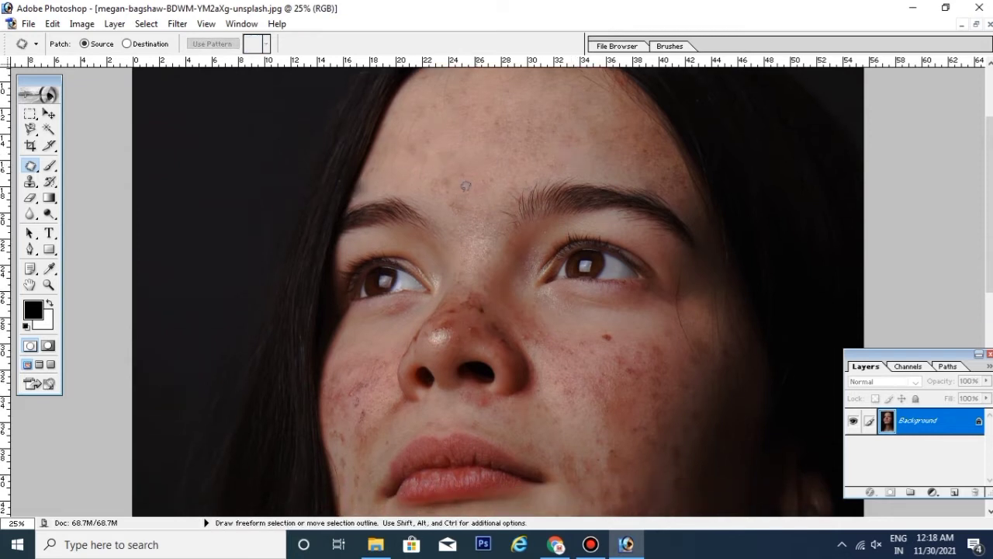
pyautogui.moveTo(489, 161); pyautogui.dragTo(495, 201)
pyautogui.moveTo(439, 184); pyautogui.dragTo(472, 120)
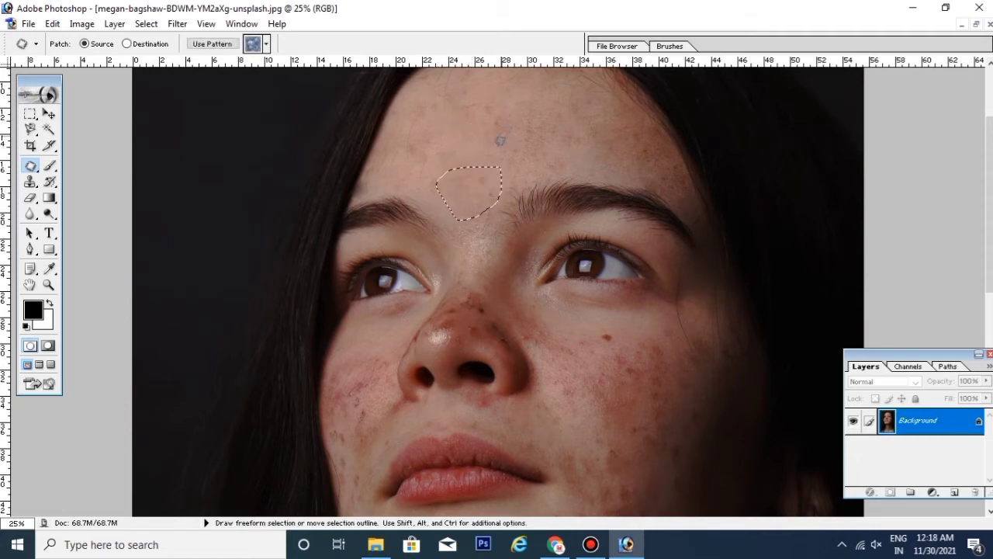
pyautogui.moveTo(469, 194); pyautogui.dragTo(471, 128)
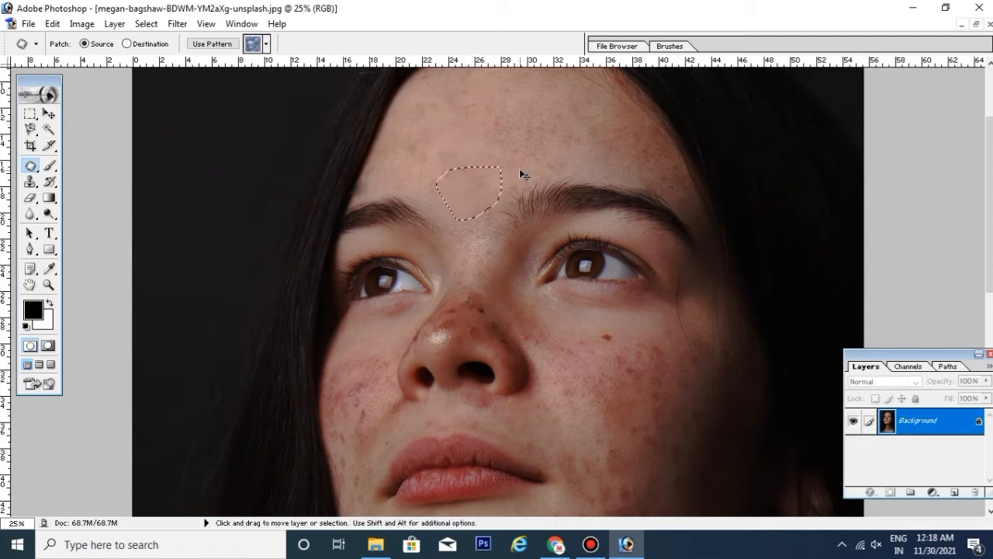
pyautogui.hotkey('ctrl', 'd')
# Step: Patch dark spots on the bridge of the nose with clean forehead skin
pyautogui.scroll(-2, 499, 232)
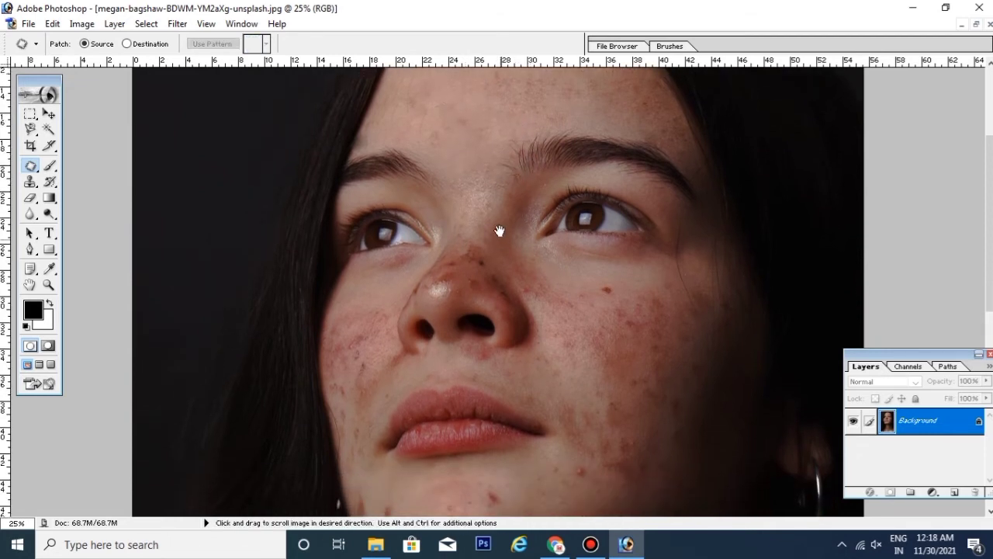
pyautogui.scroll(-2, 499, 231)
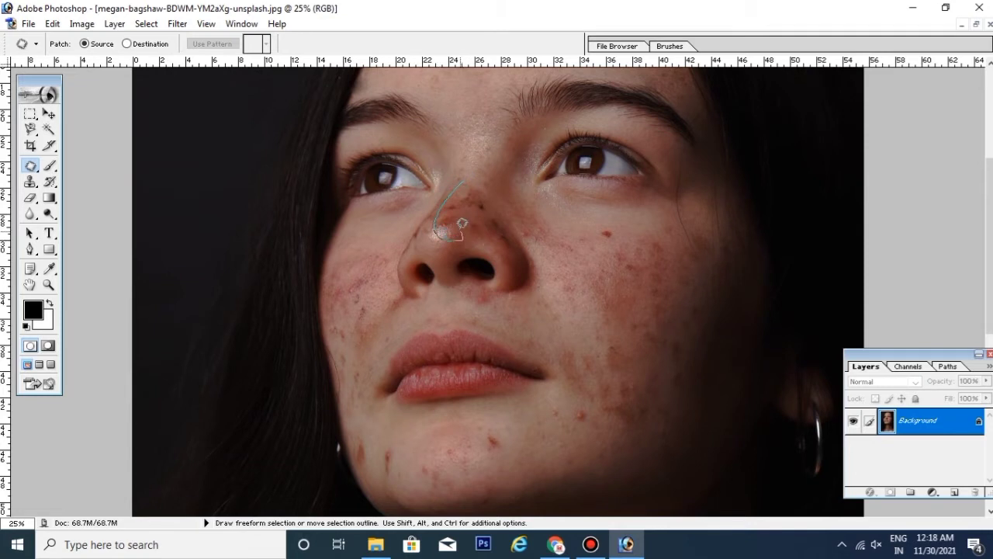
pyautogui.moveTo(464, 180); pyautogui.dragTo(464, 183)
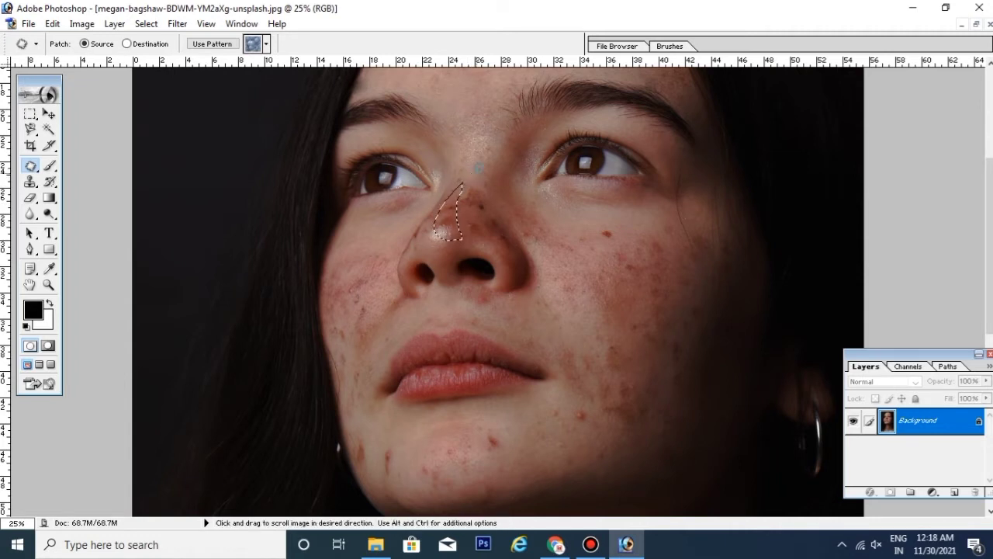
pyautogui.moveTo(480, 172); pyautogui.dragTo(482, 272)
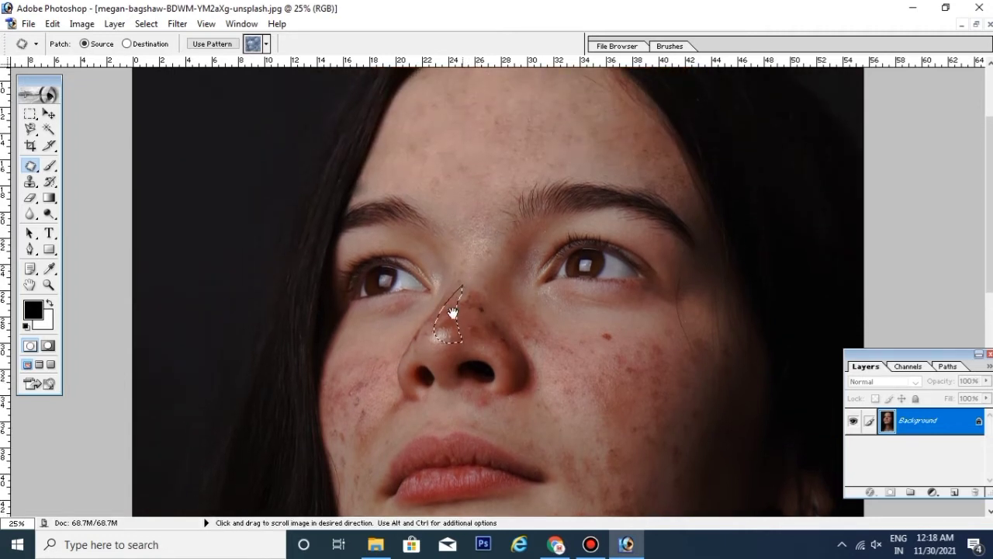
pyautogui.moveTo(446, 306); pyautogui.dragTo(471, 164)
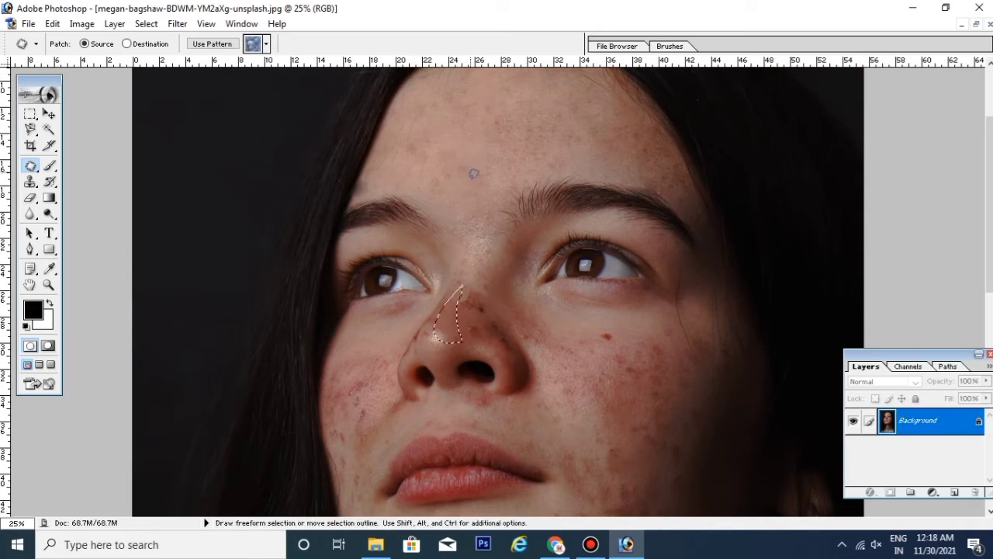
pyautogui.hotkey('ctrl', 'd')
pyautogui.hotkey('ctrl', 'd')
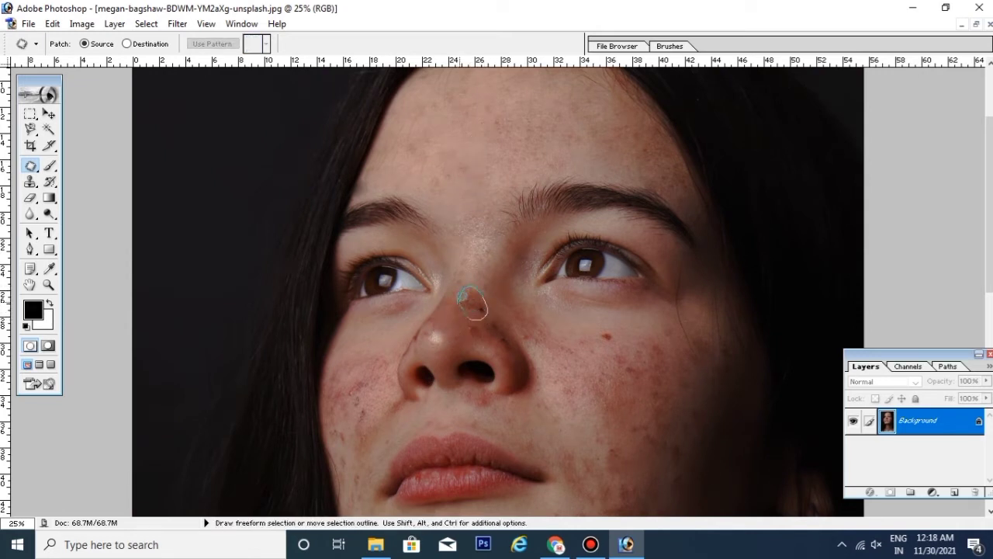
pyautogui.moveTo(489, 307)
pyautogui.mouseDown()
pyautogui.moveTo(469, 312)
pyautogui.moveTo(485, 192)
pyautogui.mouseUp()
pyautogui.hotkey('ctrl', 'd')
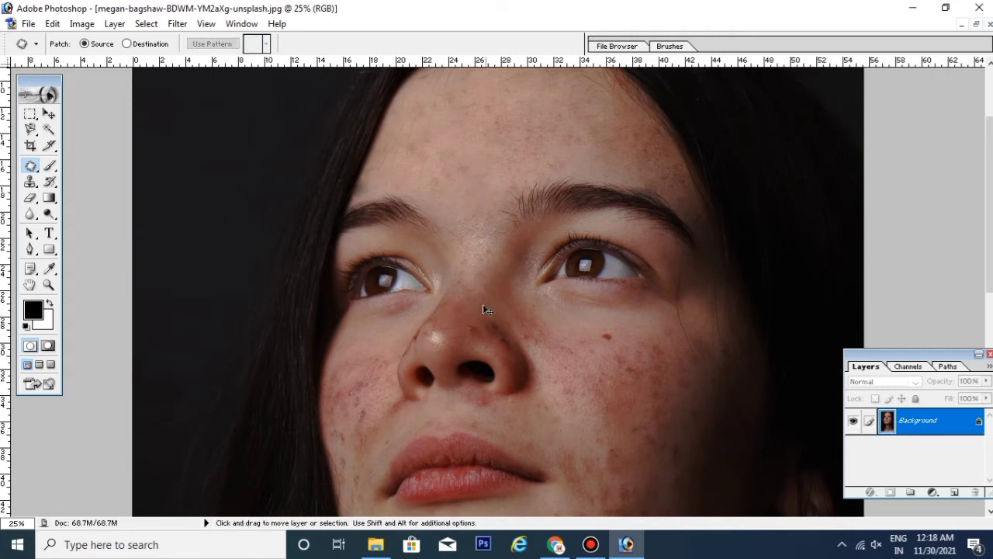
# Step: Patch further nose spots, including two on the left side of the nose
pyautogui.scroll(-1, 476, 272)
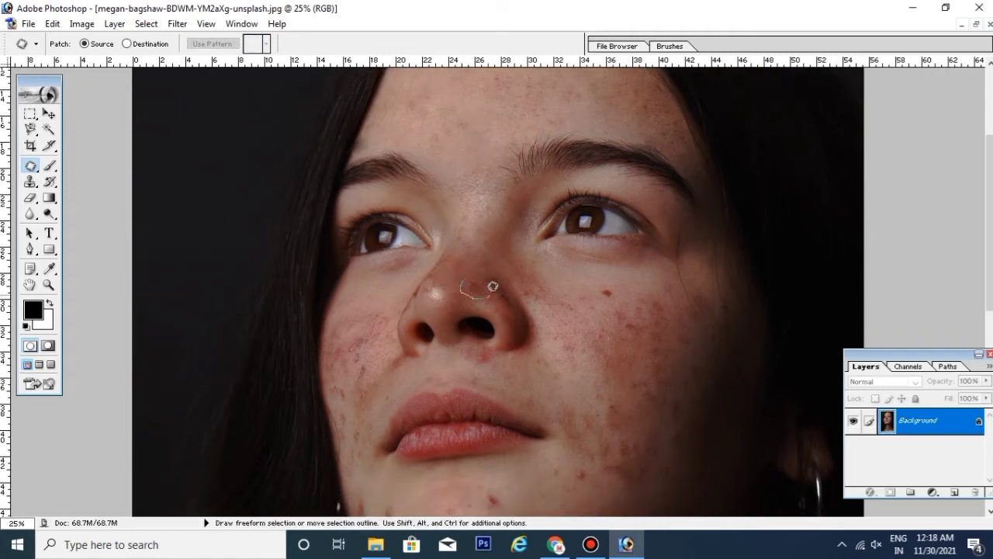
pyautogui.moveTo(492, 287)
pyautogui.mouseDown()
pyautogui.moveTo(465, 287)
pyautogui.moveTo(470, 171)
pyautogui.mouseUp()
pyautogui.hotkey('ctrl', 'd')
pyautogui.moveTo(487, 285)
pyautogui.mouseDown()
pyautogui.moveTo(490, 326)
pyautogui.moveTo(468, 177)
pyautogui.mouseUp()
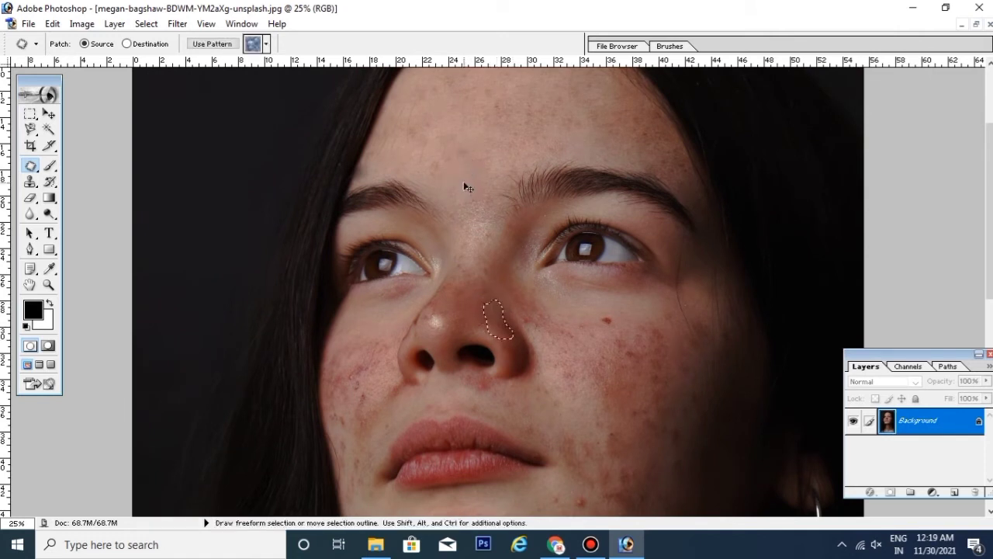
pyautogui.hotkey('ctrl', 'd')
pyautogui.moveTo(532, 331); pyautogui.dragTo(490, 272)
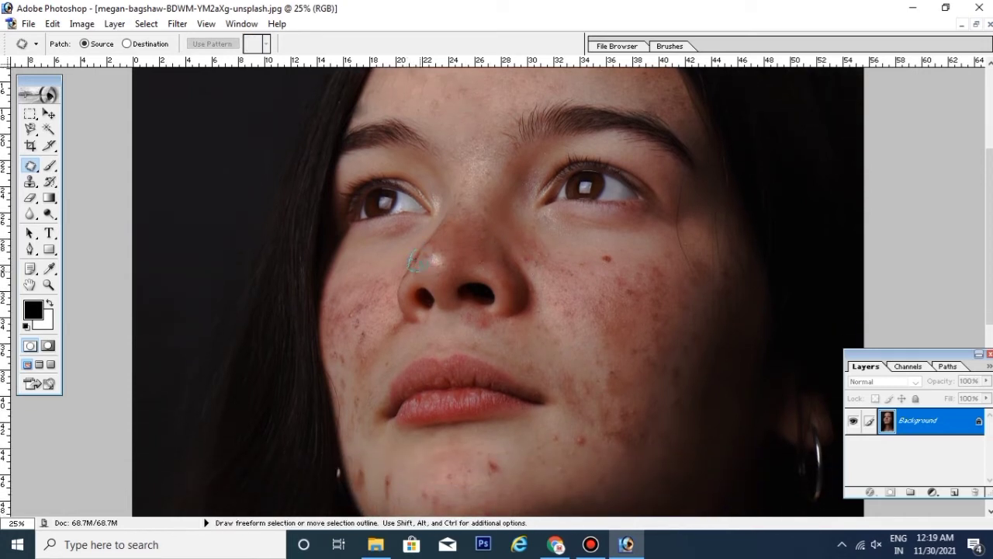
pyautogui.moveTo(416, 261); pyautogui.dragTo(416, 241)
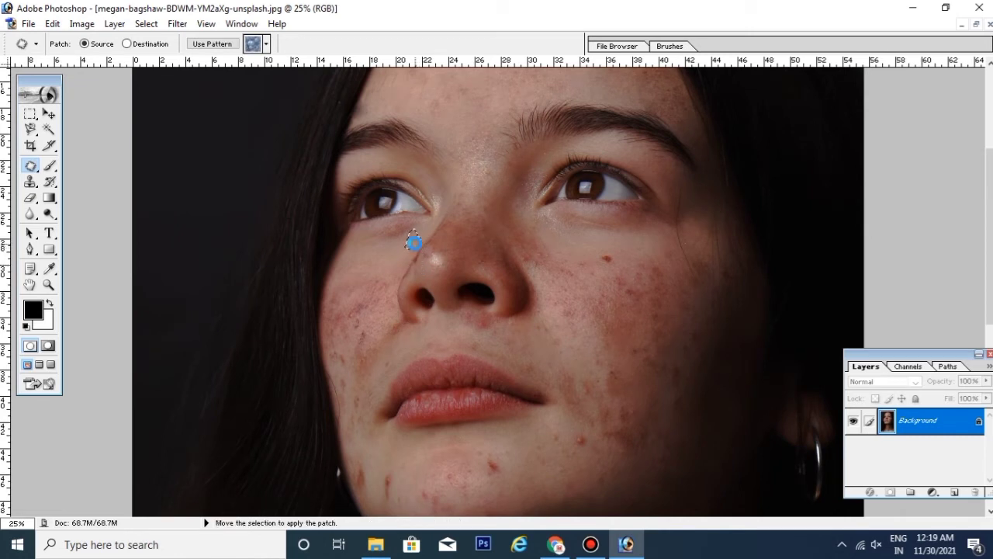
pyautogui.hotkey('ctrl', 'd')
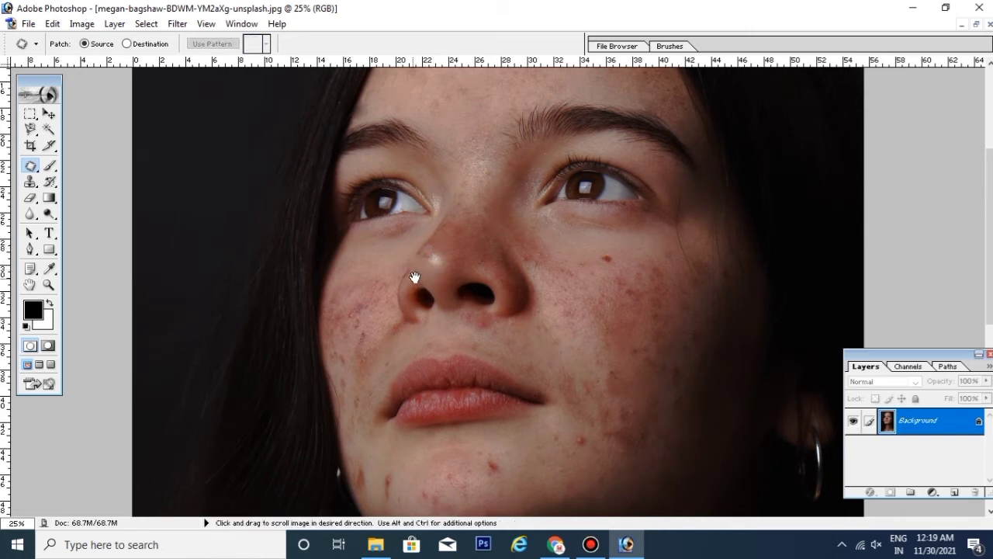
pyautogui.moveTo(422, 269); pyautogui.dragTo(425, 241)
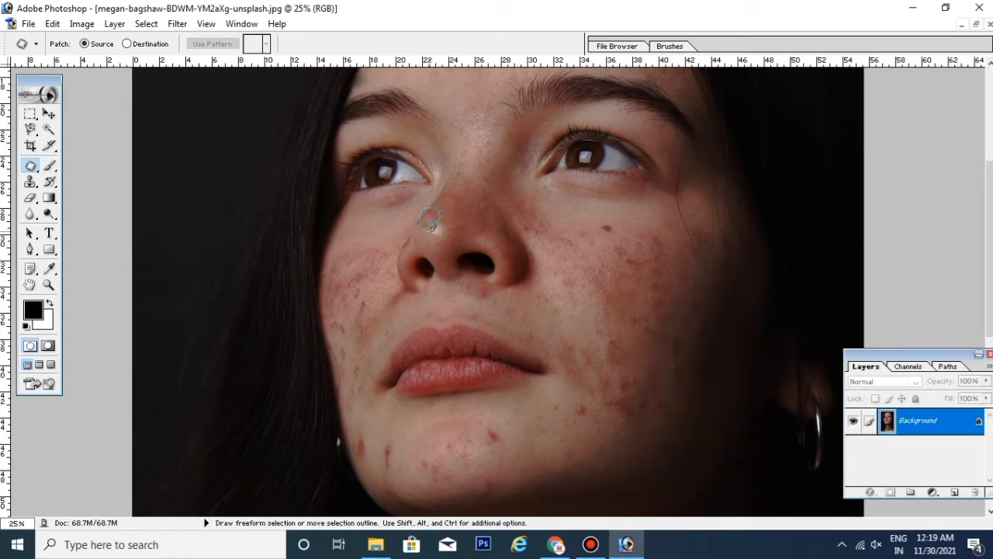
pyautogui.moveTo(430, 219); pyautogui.dragTo(443, 195)
pyautogui.hotkey('ctrl', 'd')
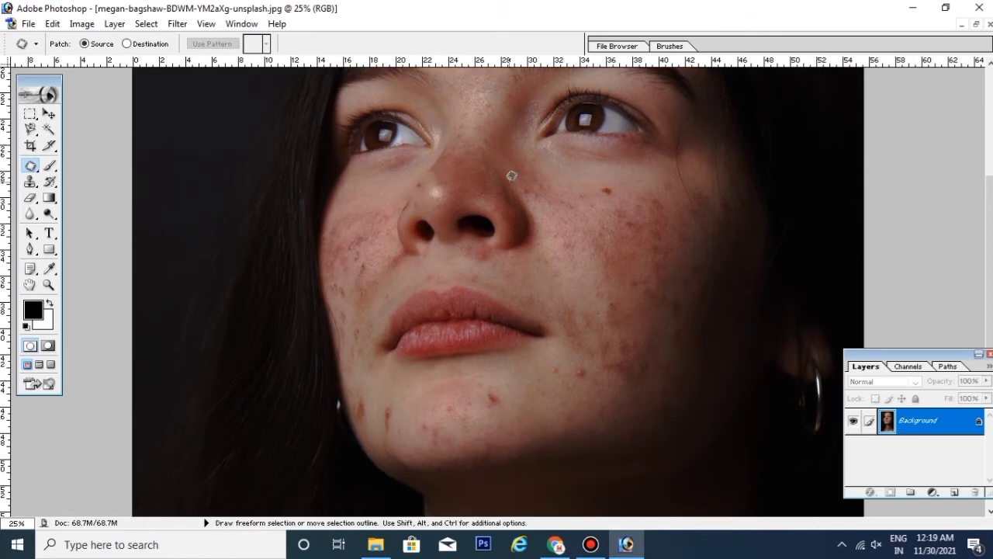
# Step: Patch a chin blemish and the red spots on the right cheek with nearby clean skin
pyautogui.moveTo(548, 208)
pyautogui.mouseDown()
pyautogui.moveTo(512, 180)
pyautogui.moveTo(524, 394)
pyautogui.mouseUp()
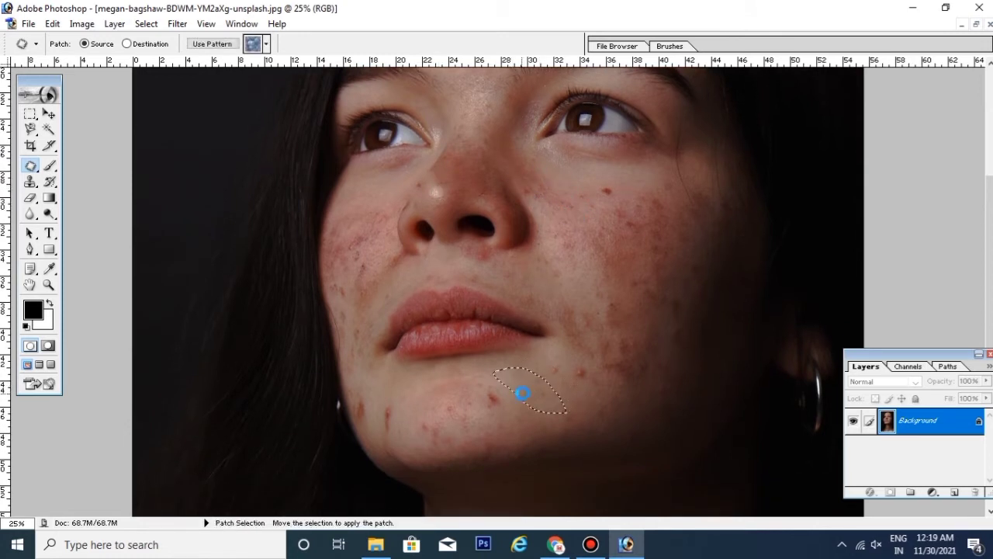
pyautogui.hotkey('ctrl', 'd')
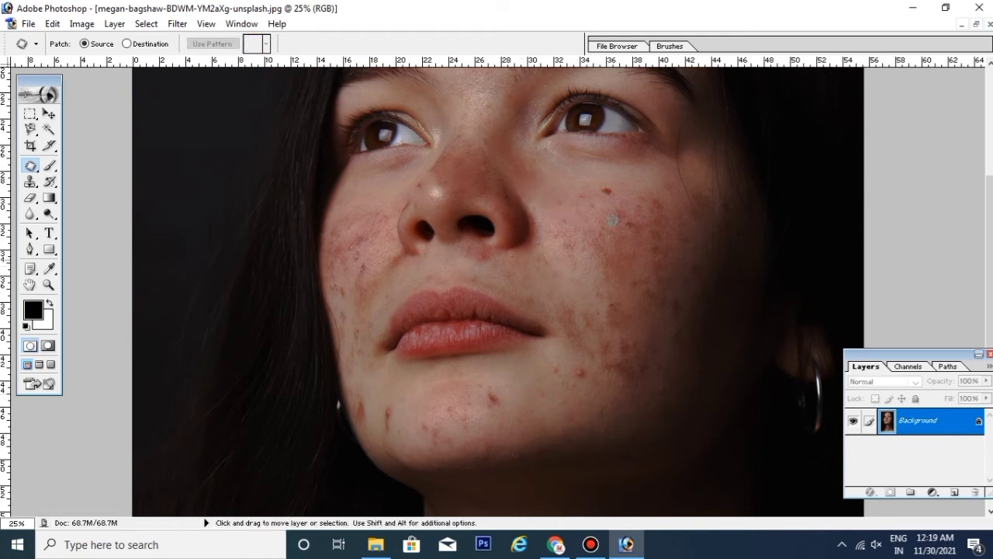
pyautogui.moveTo(626, 194); pyautogui.dragTo(584, 187)
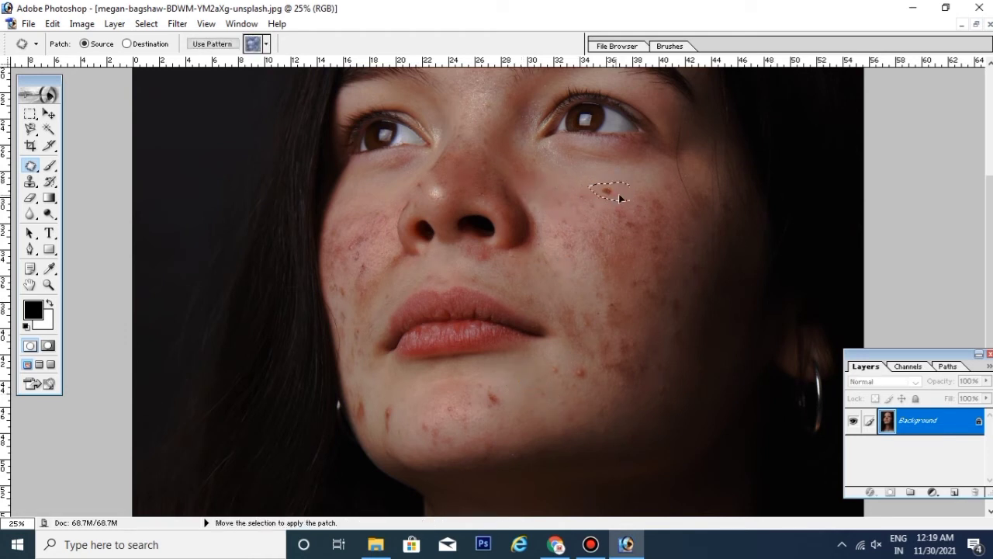
pyautogui.moveTo(646, 195); pyautogui.dragTo(617, 236)
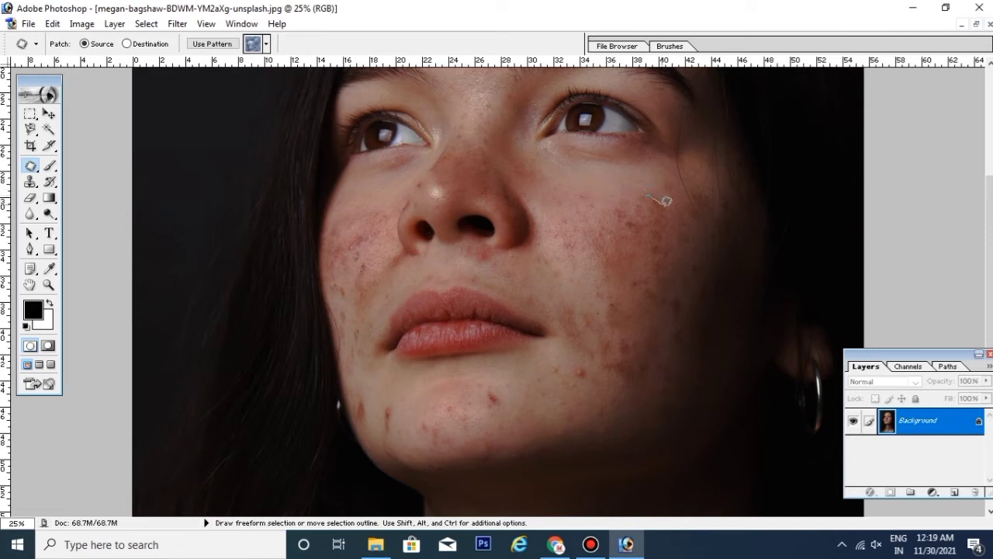
pyautogui.moveTo(638, 194); pyautogui.dragTo(595, 191)
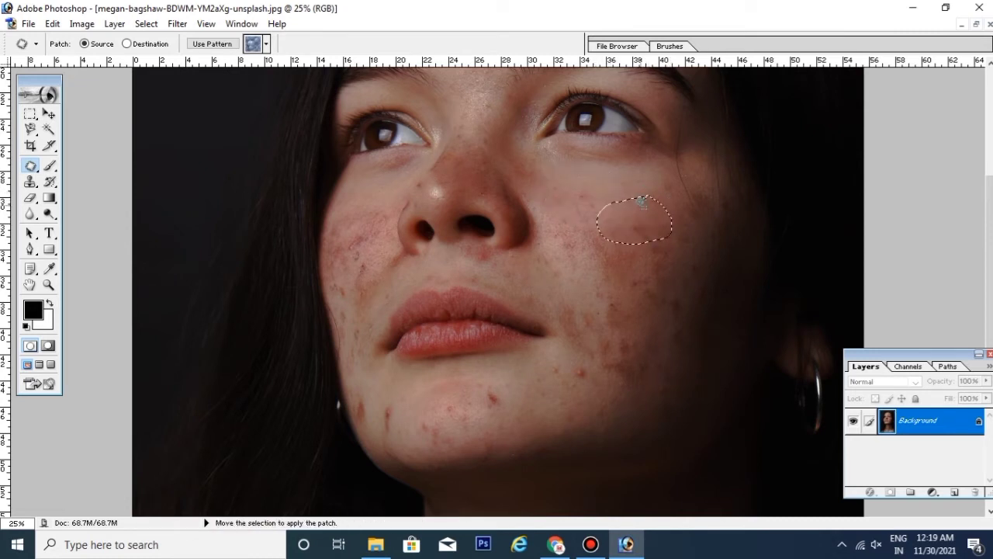
pyautogui.click(627, 274)
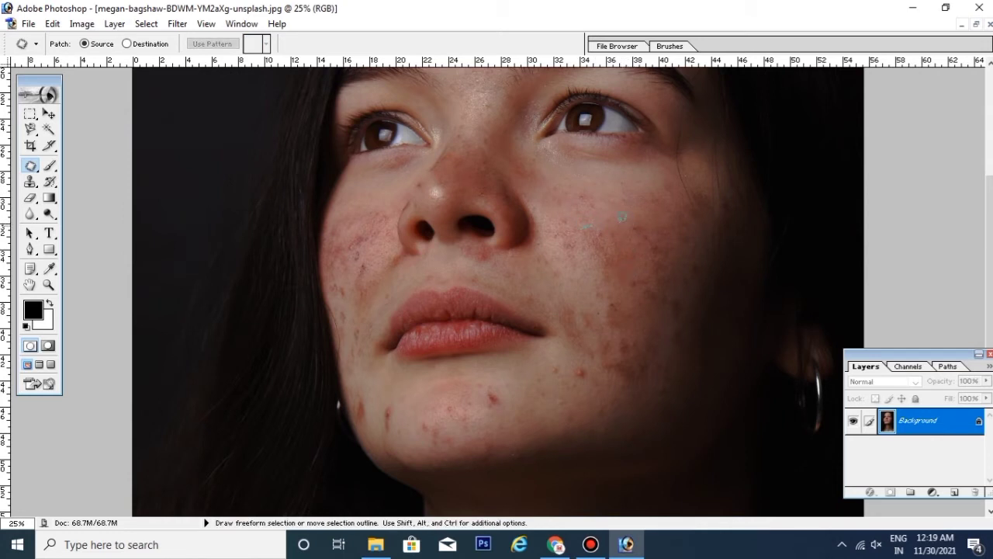
pyautogui.moveTo(622, 217); pyautogui.dragTo(657, 271)
pyautogui.moveTo(579, 227); pyautogui.dragTo(629, 211)
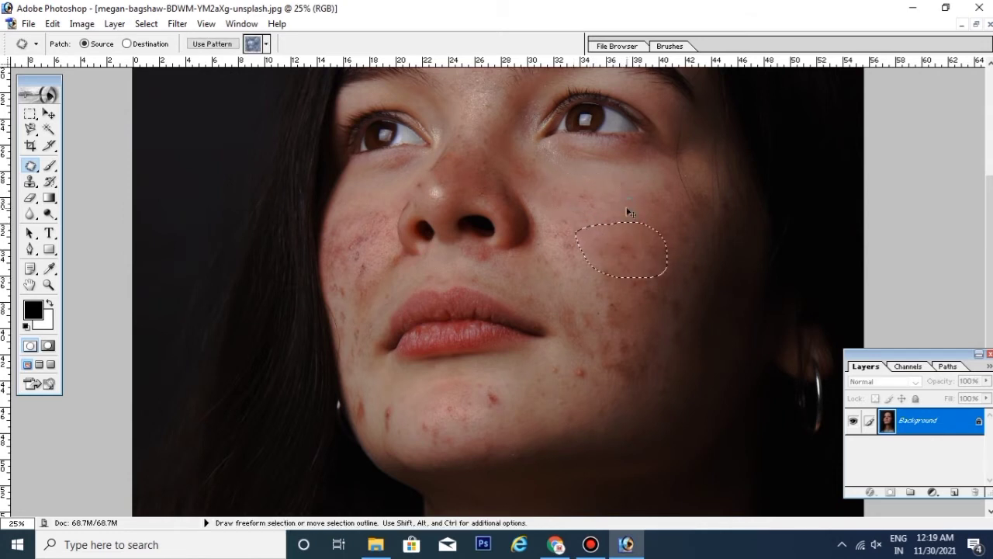
pyautogui.hotkey('ctrl', 'd')
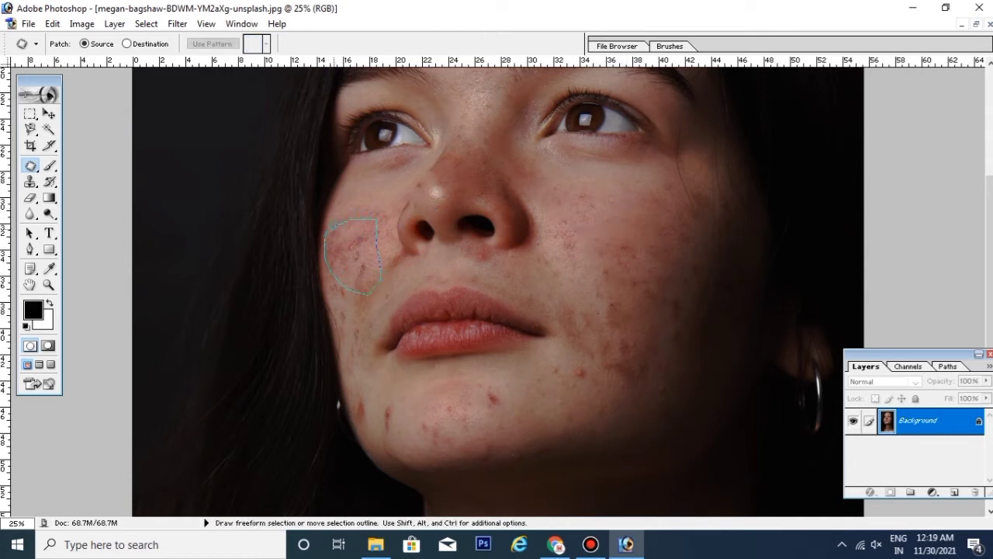
# Step: Patch the left cheek blemishes and the spot under the nose
pyautogui.moveTo(326, 229); pyautogui.dragTo(328, 226)
pyautogui.moveTo(357, 260); pyautogui.dragTo(527, 394)
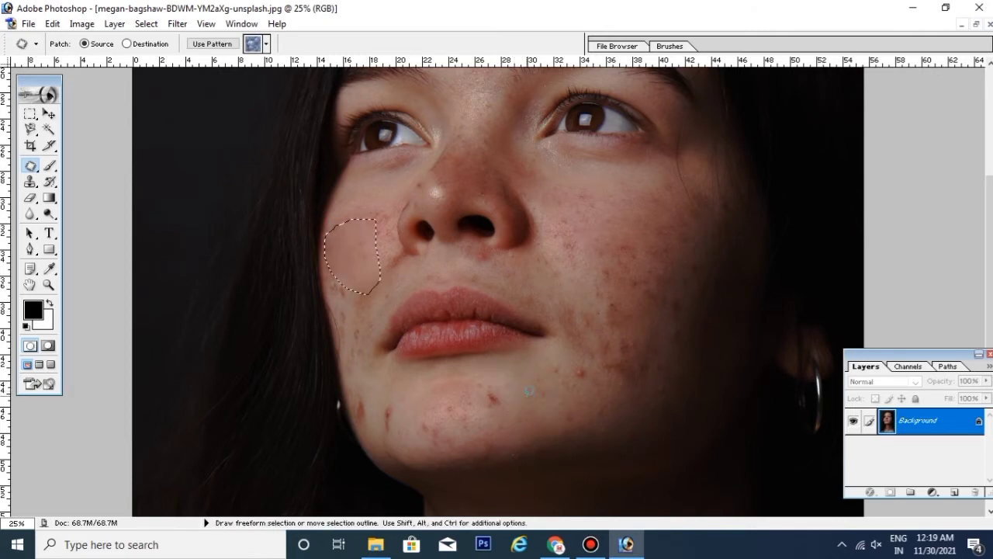
pyautogui.hotkey('ctrl', 'd')
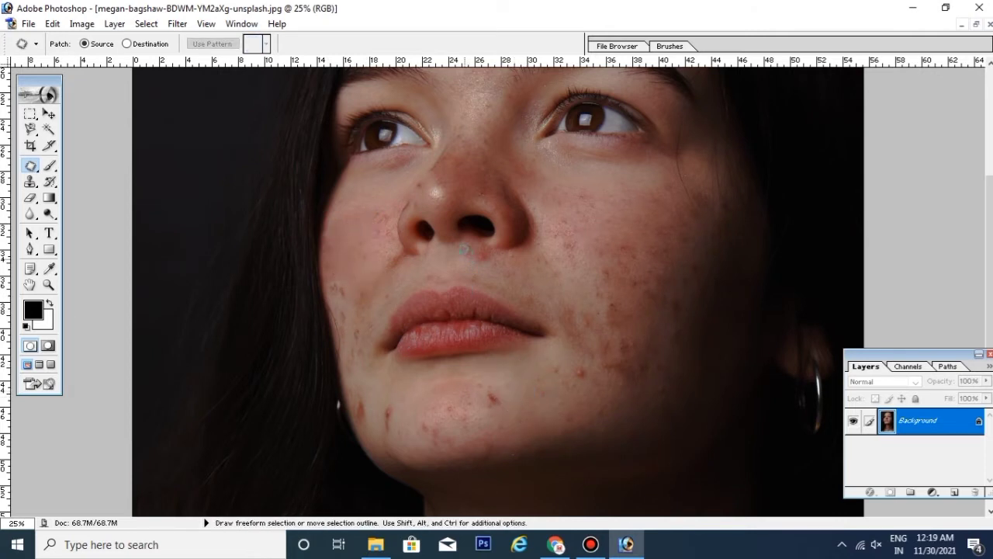
pyautogui.moveTo(459, 247); pyautogui.dragTo(535, 291)
pyautogui.moveTo(558, 289); pyautogui.dragTo(508, 264)
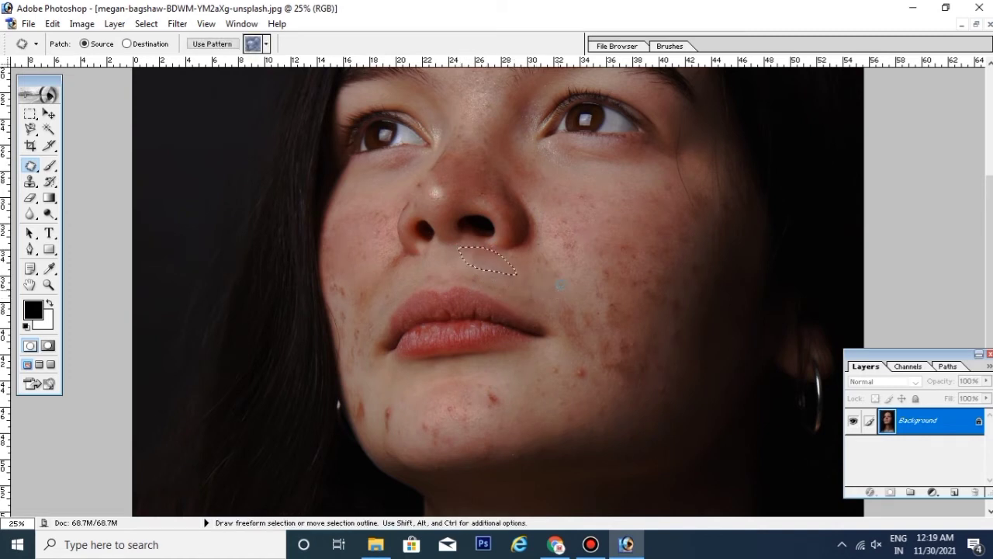
pyautogui.hotkey('ctrl', 'd')
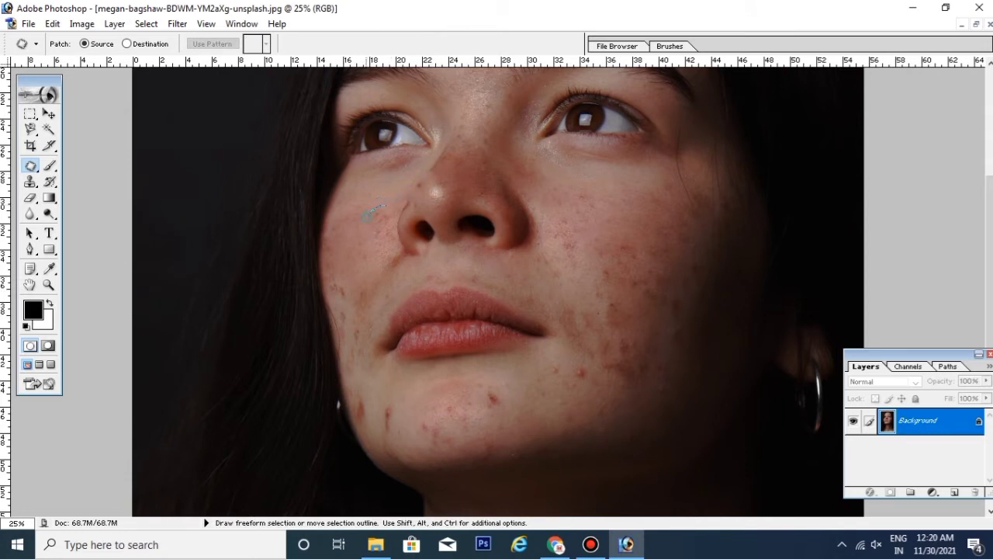
# Step: Patch the spot beside the nose and a blemish on the lower left cheek
pyautogui.moveTo(380, 232); pyautogui.dragTo(539, 310)
pyautogui.hotkey('ctrl', 'd')
pyautogui.moveTo(330, 288); pyautogui.dragTo(331, 290)
pyautogui.hotkey('ctrl', 'd')
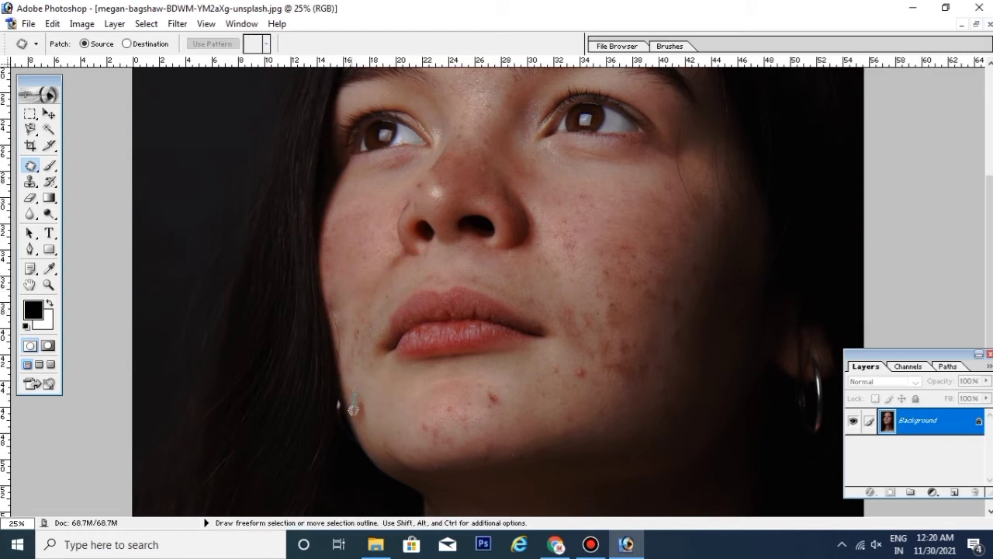
pyautogui.moveTo(360, 389); pyautogui.dragTo(403, 404)
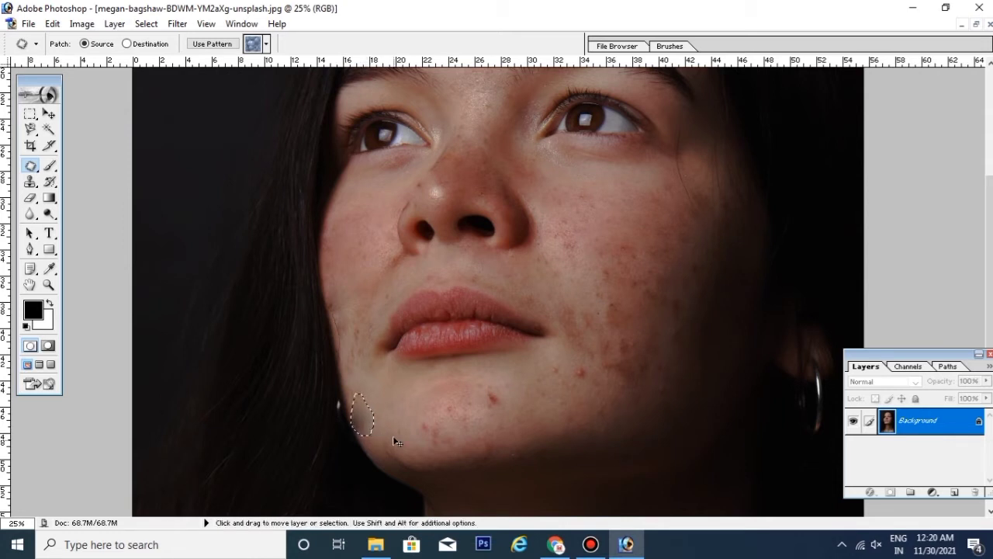
pyautogui.hotkey('ctrl', 'd')
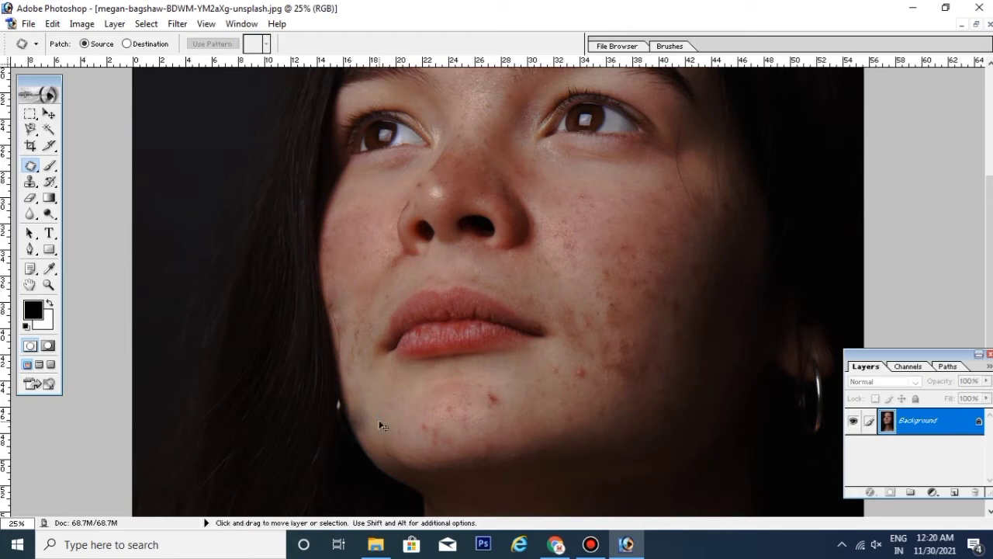
# Step: Patch the jaw blemish and the red chin blemish with smoother skin
pyautogui.moveTo(379, 425); pyautogui.dragTo(379, 416)
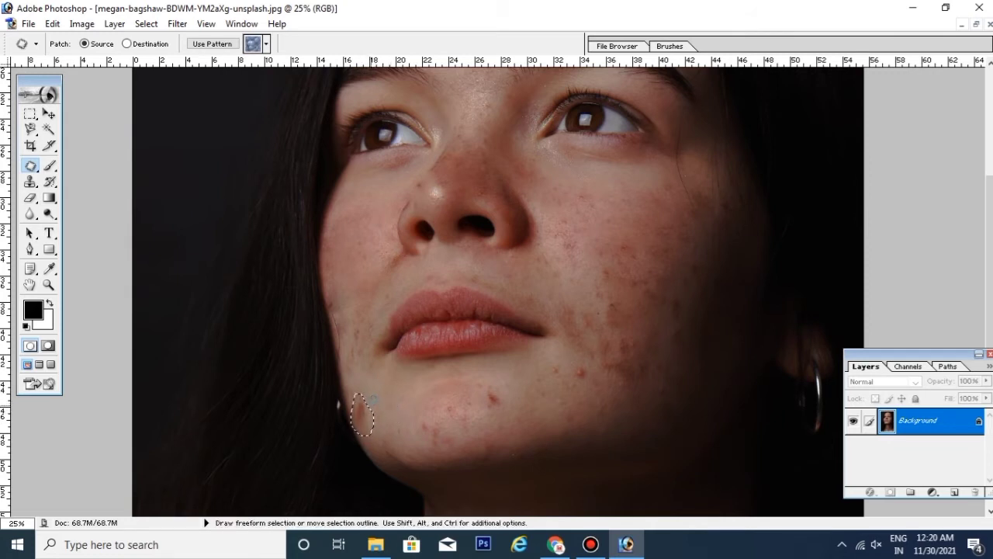
pyautogui.click(366, 412)
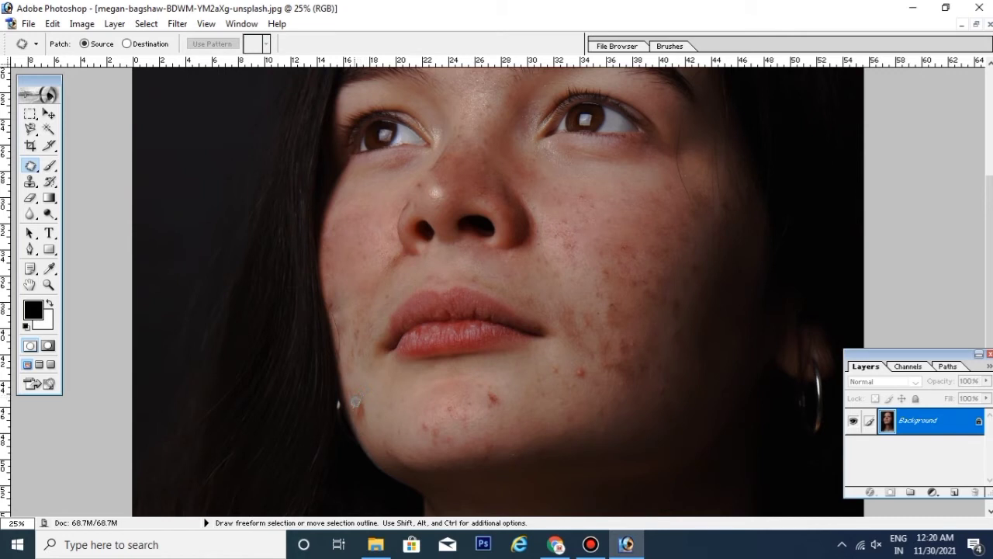
pyautogui.moveTo(359, 397); pyautogui.dragTo(412, 401)
pyautogui.moveTo(475, 388); pyautogui.dragTo(458, 401)
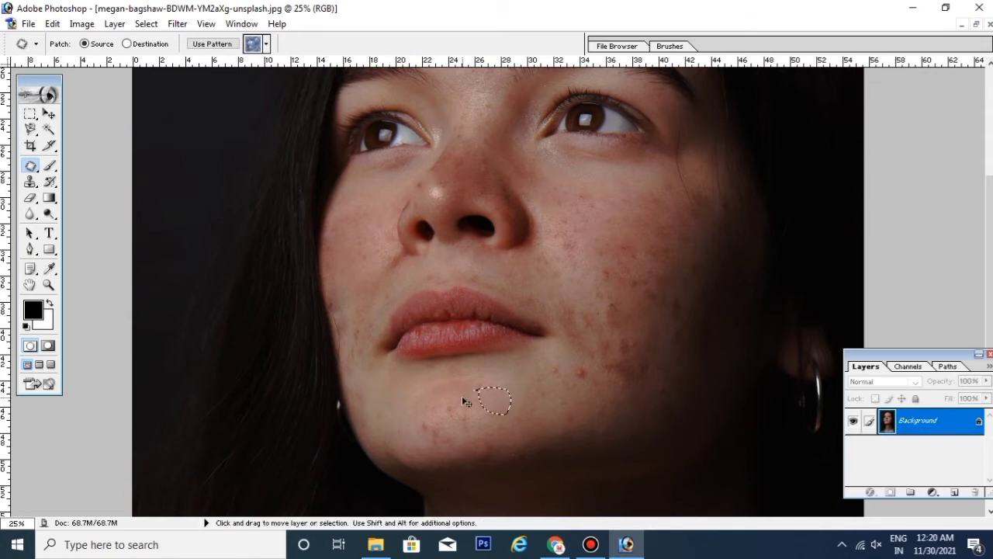
# Step: Patch the lower-cheek and chin blemishes with clean cheek skin, deselecting after each
pyautogui.click(466, 402)
pyautogui.moveTo(582, 375); pyautogui.dragTo(503, 379)
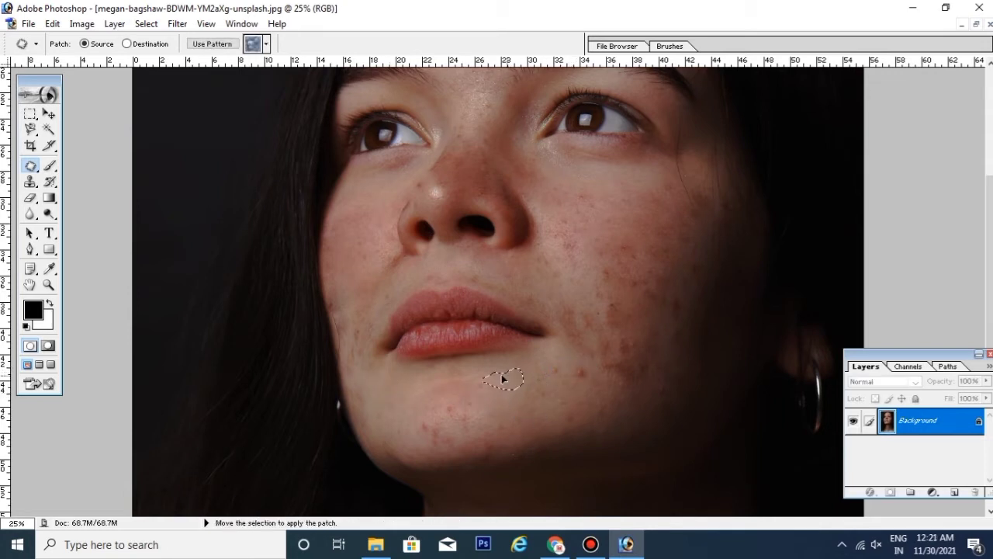
pyautogui.click(541, 420)
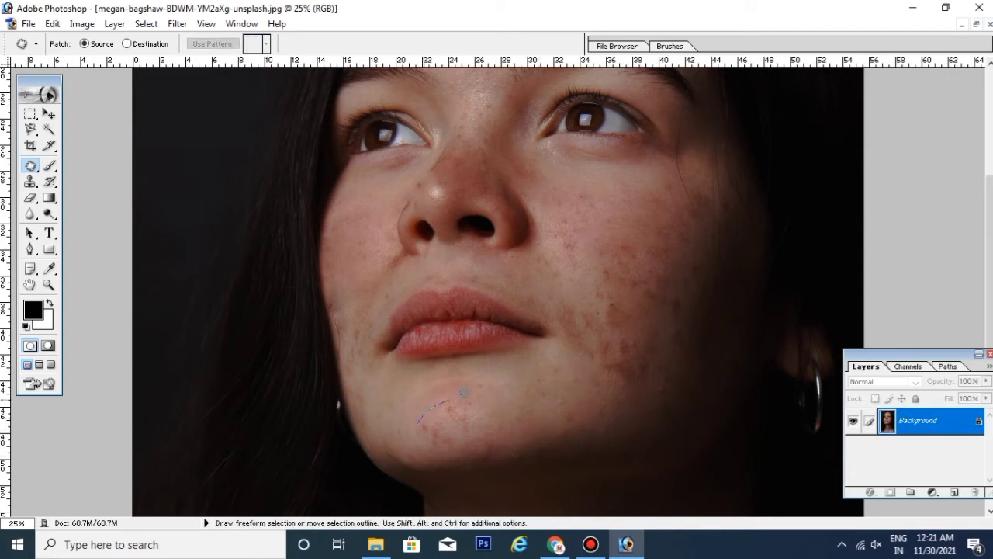
pyautogui.moveTo(435, 449)
pyautogui.mouseDown()
pyautogui.moveTo(419, 423)
pyautogui.moveTo(528, 400)
pyautogui.mouseUp()
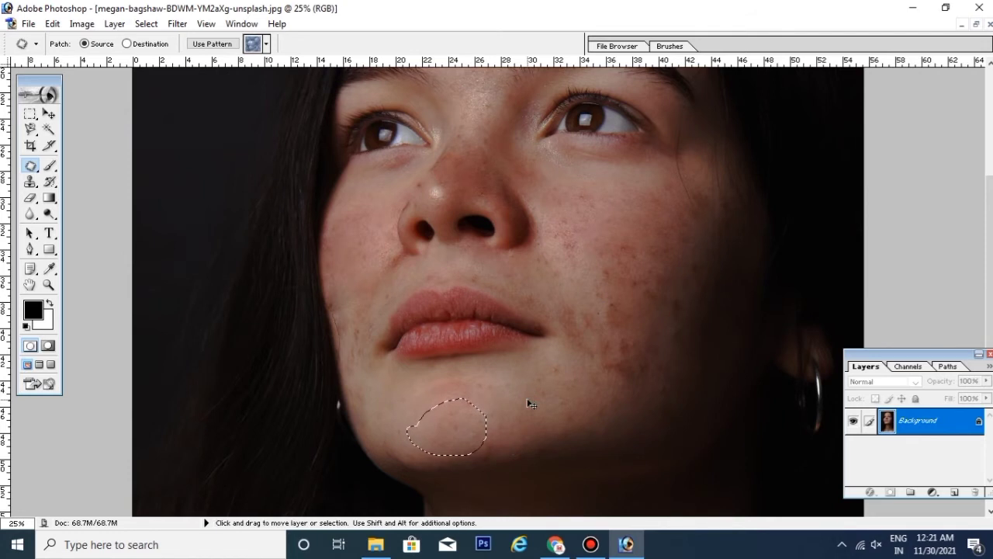
pyautogui.hotkey('ctrl', 'd')
pyautogui.moveTo(597, 378); pyautogui.dragTo(554, 429)
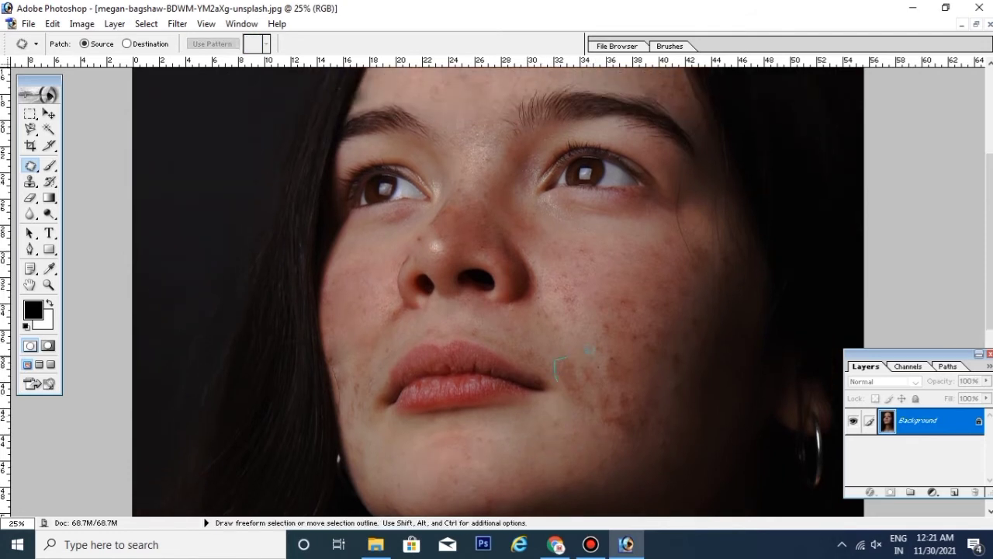
# Step: Patch the lower right cheek from the chin, then try and undo a patch on the freckled upper cheek
pyautogui.moveTo(561, 368); pyautogui.dragTo(534, 430)
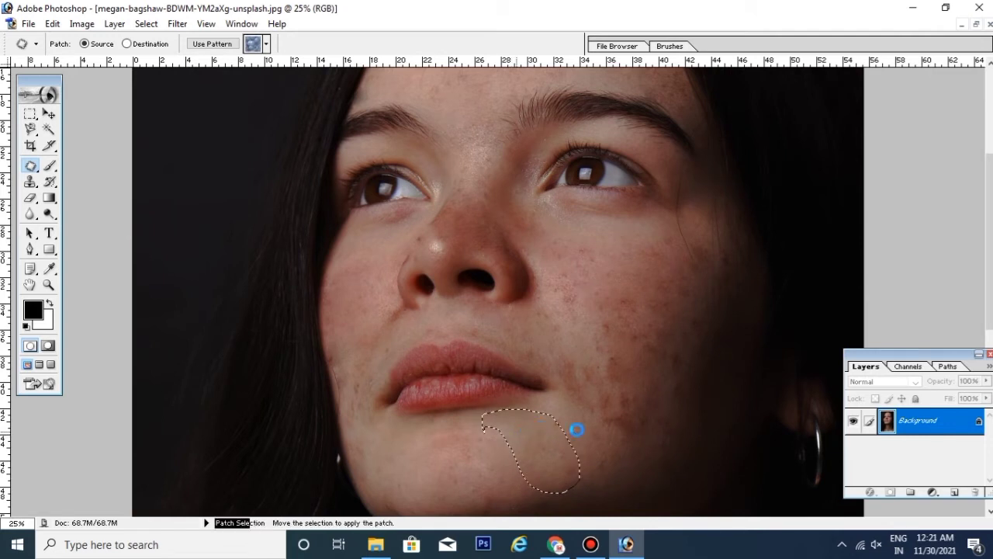
pyautogui.click(659, 371)
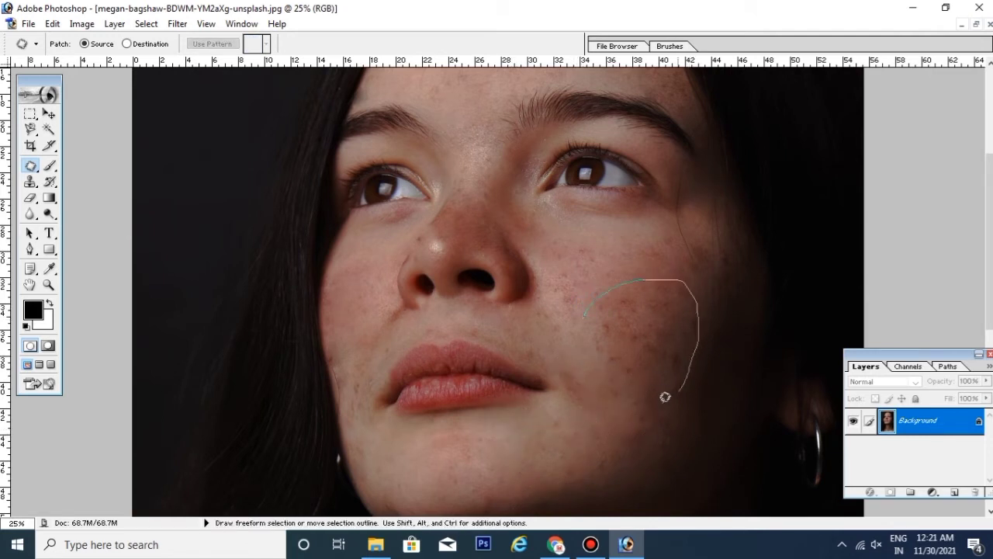
pyautogui.moveTo(585, 319); pyautogui.dragTo(586, 341)
pyautogui.moveTo(636, 360); pyautogui.dragTo(575, 430)
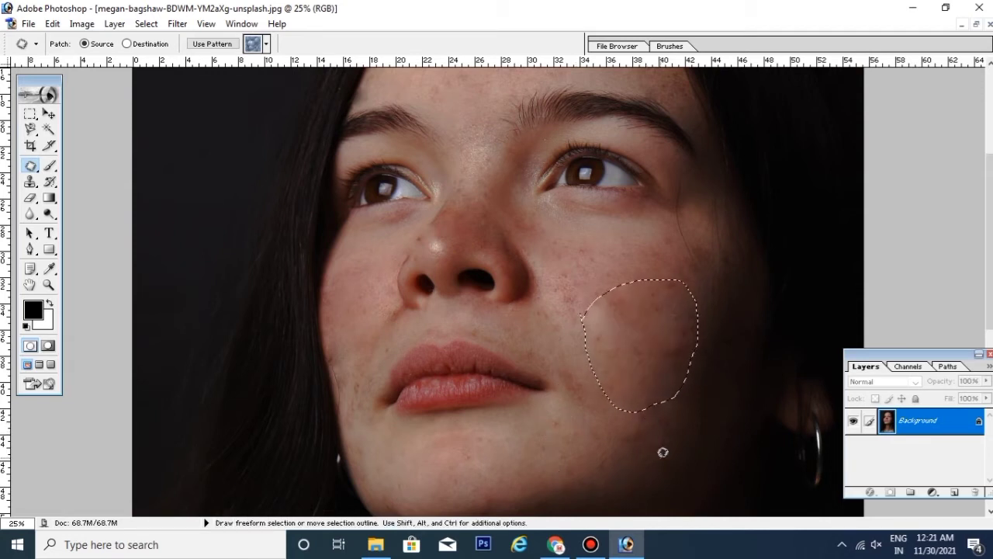
pyautogui.hotkey('ctrl', 'z')
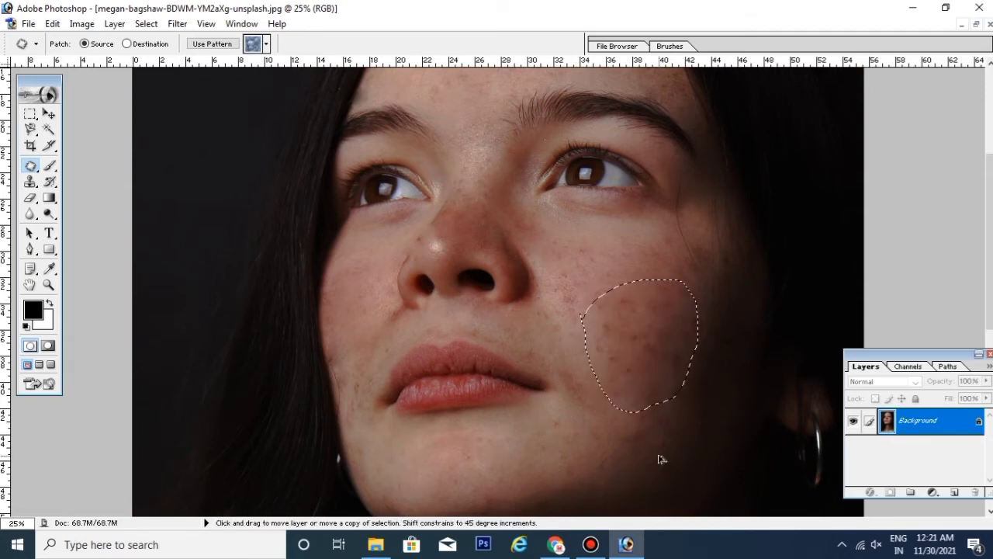
pyautogui.hotkey('ctrl', 'd')
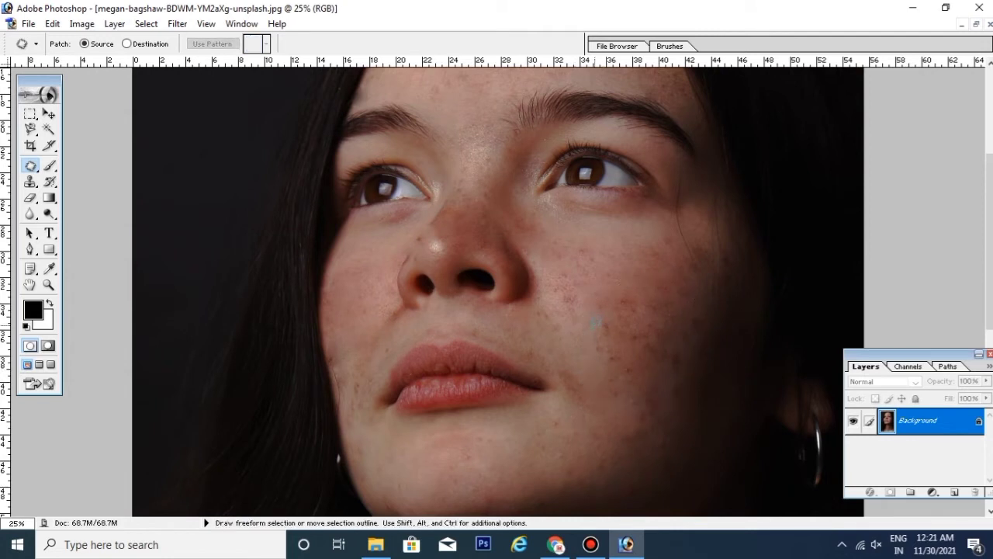
# Step: Patch several freckled areas across the right cheek with skin dragged from the chin
pyautogui.moveTo(615, 350)
pyautogui.mouseDown()
pyautogui.moveTo(598, 329)
pyautogui.moveTo(567, 431)
pyautogui.mouseUp()
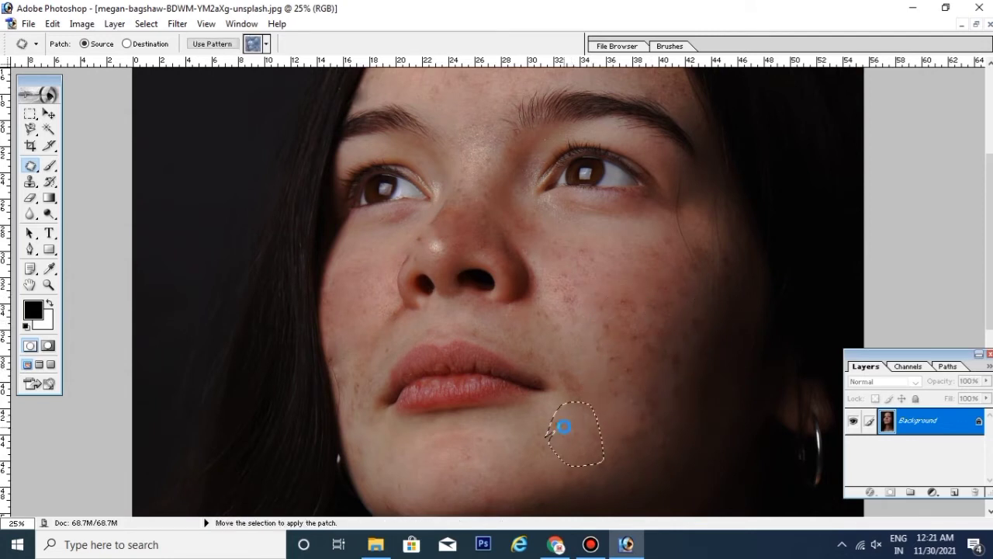
pyautogui.moveTo(567, 345)
pyautogui.mouseDown()
pyautogui.moveTo(631, 392)
pyautogui.moveTo(629, 384)
pyautogui.mouseUp()
pyautogui.moveTo(613, 375); pyautogui.dragTo(583, 439)
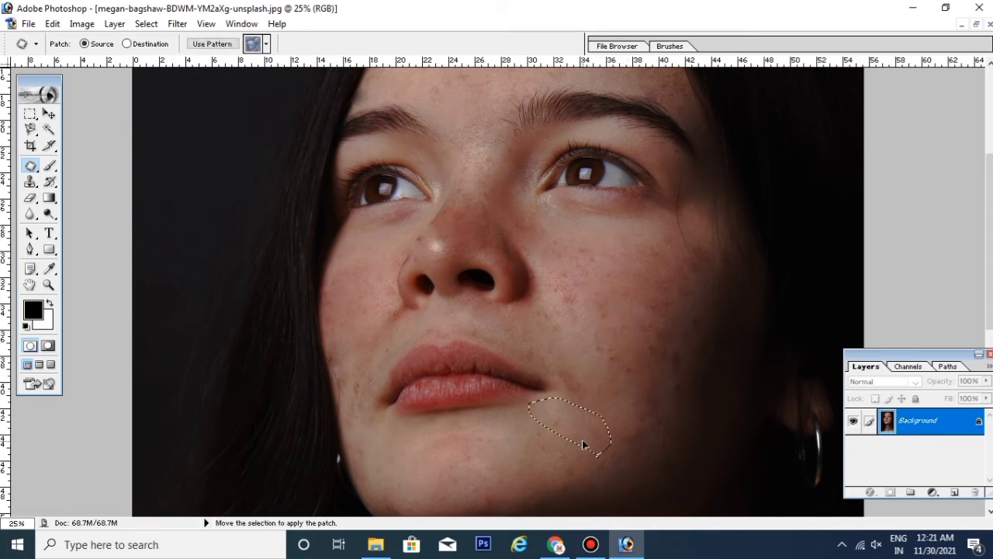
pyautogui.moveTo(567, 333); pyautogui.dragTo(644, 298)
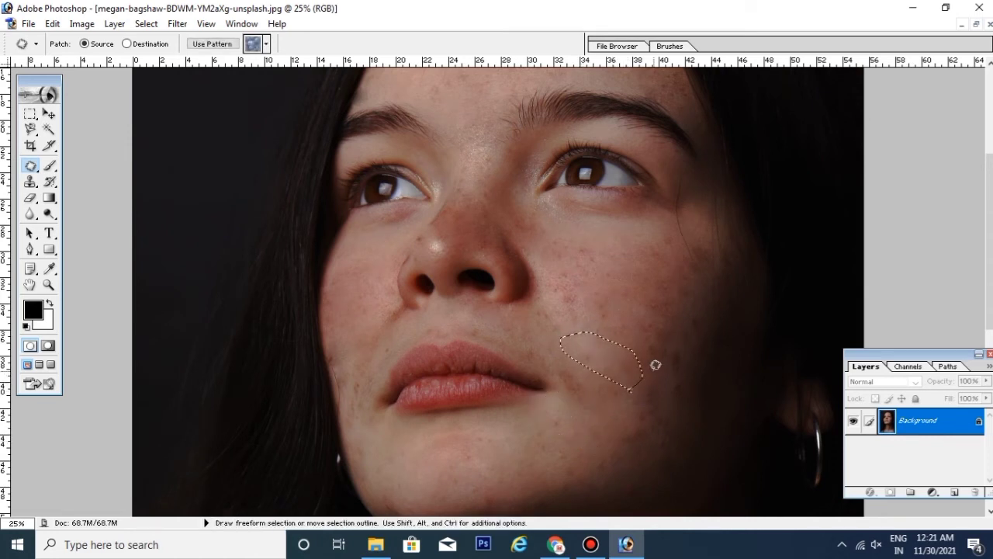
pyautogui.moveTo(643, 349)
pyautogui.mouseDown()
pyautogui.moveTo(639, 336)
pyautogui.moveTo(563, 388)
pyautogui.mouseUp()
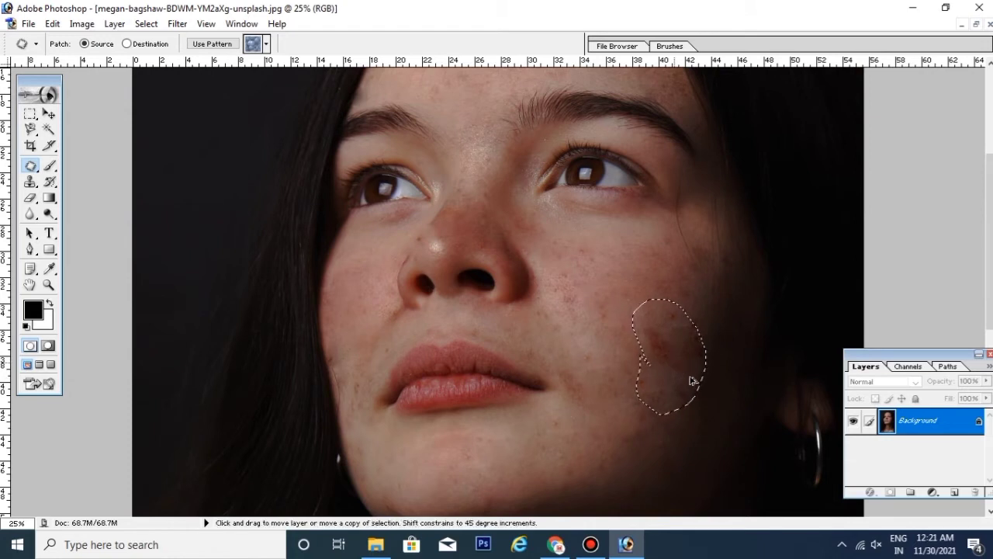
pyautogui.moveTo(631, 329)
pyautogui.mouseDown()
pyautogui.moveTo(609, 318)
pyautogui.moveTo(588, 286)
pyautogui.mouseUp()
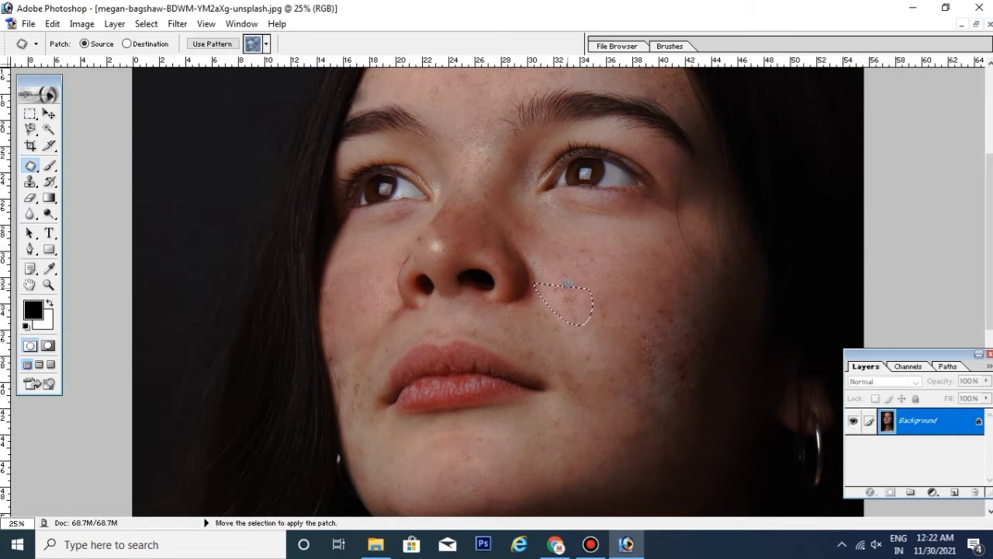
# Step: Patch a large area of the right cheek by dragging the selection toward forehead skin
pyautogui.moveTo(641, 361); pyautogui.dragTo(640, 369)
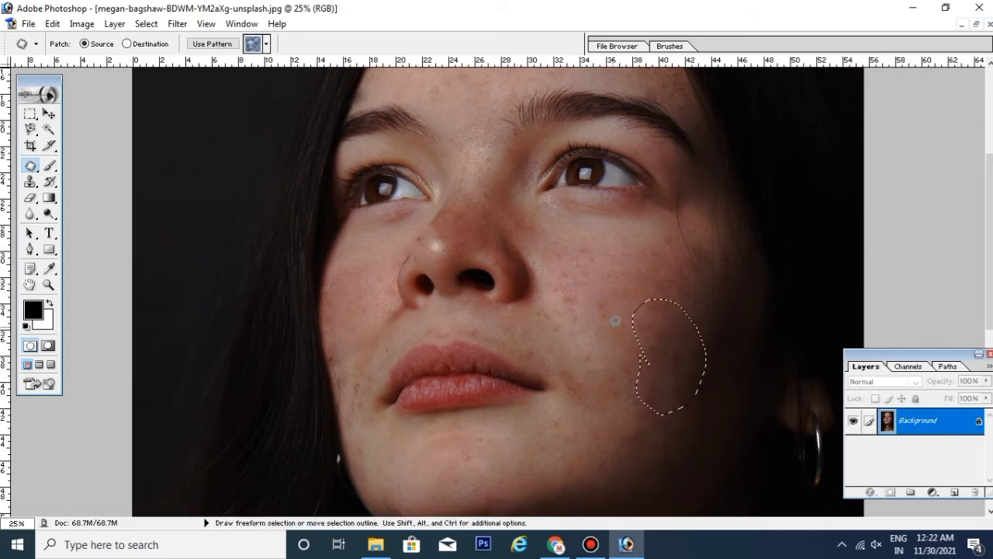
pyautogui.moveTo(616, 317); pyautogui.dragTo(610, 406)
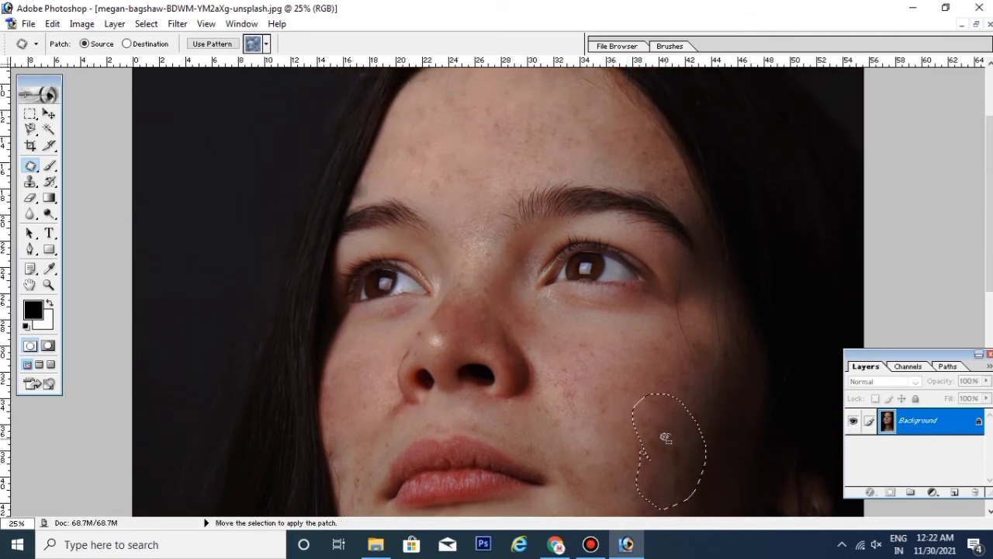
pyautogui.moveTo(665, 437); pyautogui.dragTo(458, 122)
pyautogui.moveTo(652, 423); pyautogui.dragTo(610, 282)
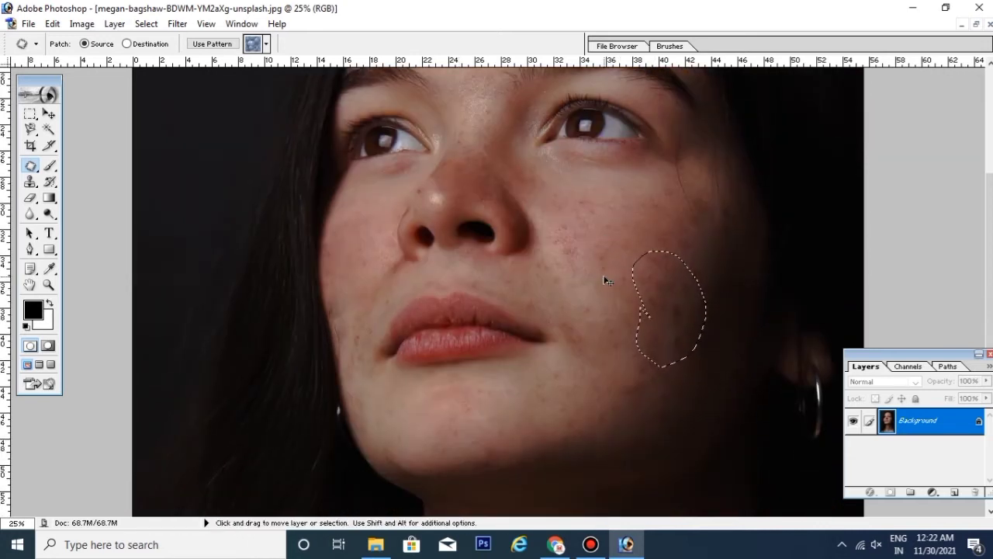
pyautogui.hotkey('ctrl', 'd')
# Step: Patch three small blemishes on the right cheek, deselecting after each
pyautogui.moveTo(643, 284); pyautogui.dragTo(650, 308)
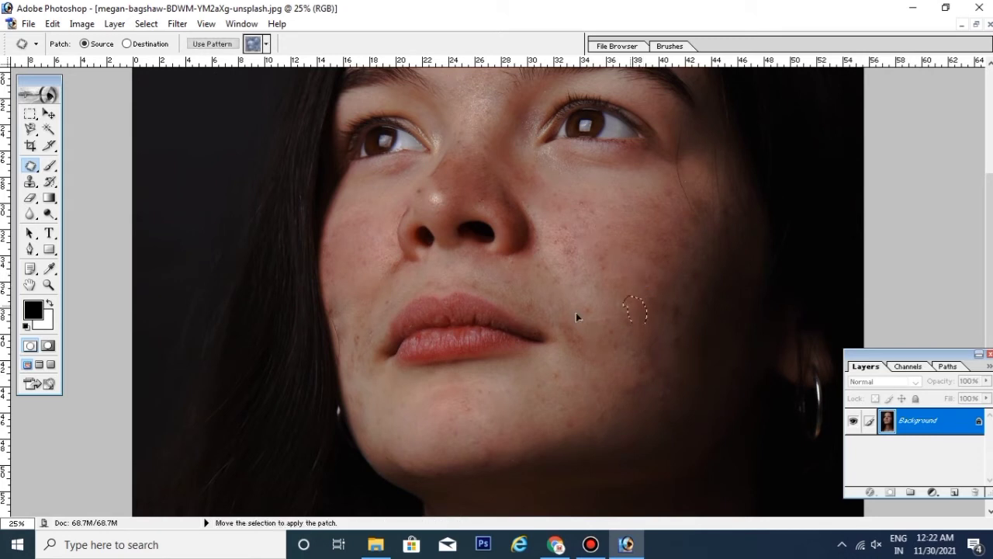
pyautogui.hotkey('ctrl', 'd')
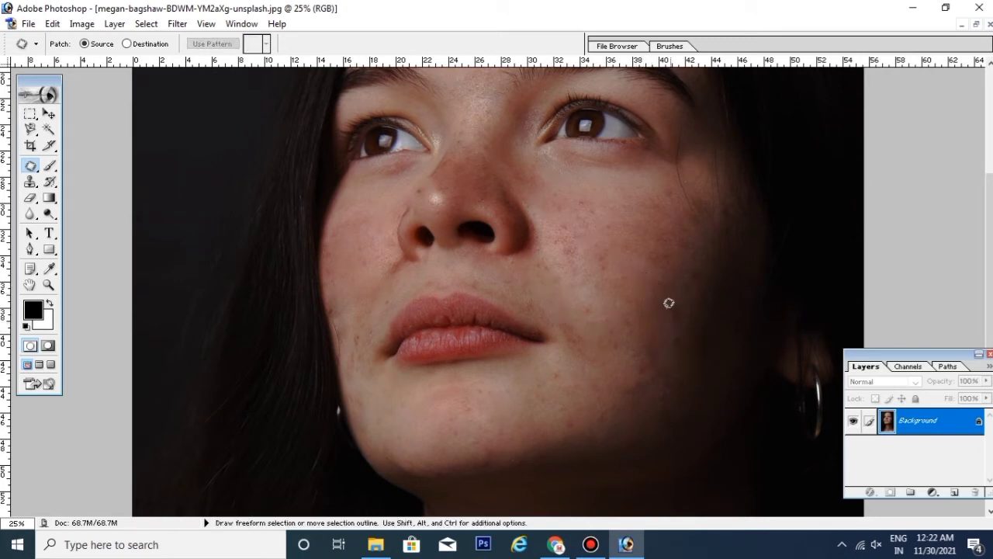
pyautogui.moveTo(670, 313); pyautogui.dragTo(672, 303)
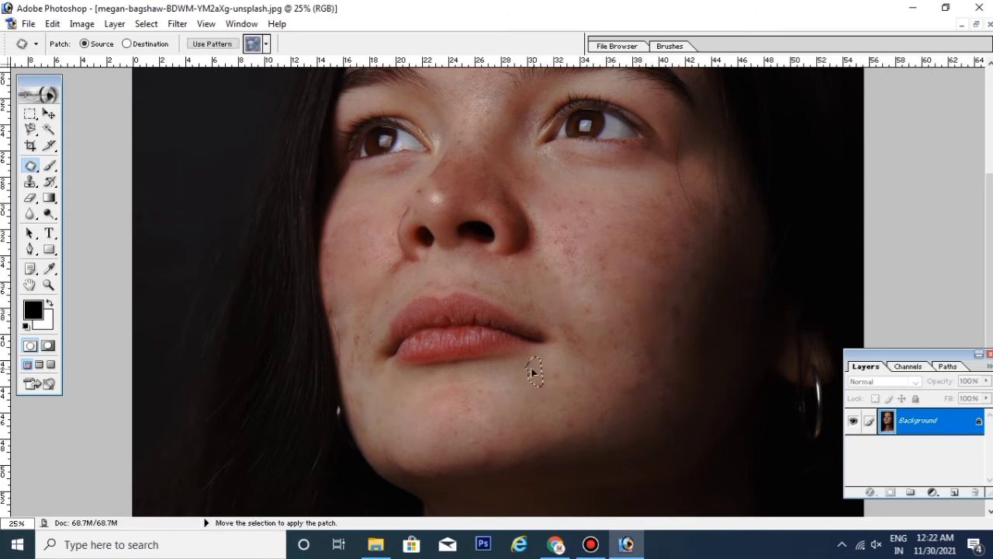
pyautogui.hotkey('ctrl', 'd')
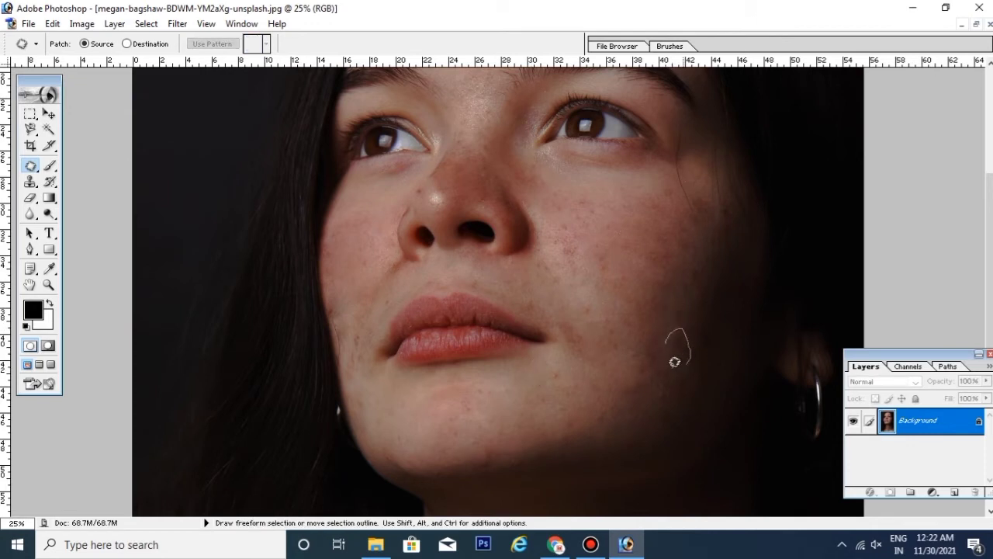
pyautogui.moveTo(675, 362); pyautogui.dragTo(667, 358)
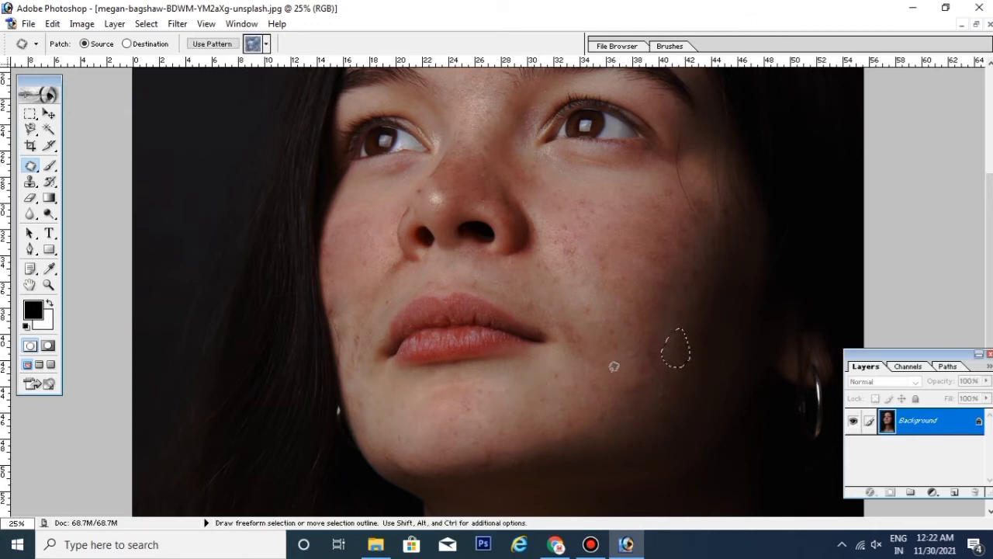
pyautogui.hotkey('ctrl', 'd')
# Step: Patch two more right-cheek blemishes and outline a blemish on the left cheek
pyautogui.moveTo(663, 357)
pyautogui.mouseDown()
pyautogui.moveTo(668, 378)
pyautogui.moveTo(524, 402)
pyautogui.moveTo(590, 381)
pyautogui.mouseUp()
pyautogui.hotkey('ctrl', 'd')
pyautogui.moveTo(702, 363)
pyautogui.mouseDown()
pyautogui.moveTo(686, 371)
pyautogui.moveTo(664, 342)
pyautogui.moveTo(675, 357)
pyautogui.moveTo(692, 357)
pyautogui.mouseUp()
pyautogui.hotkey('ctrl', 'd')
pyautogui.moveTo(342, 293); pyautogui.dragTo(360, 358)
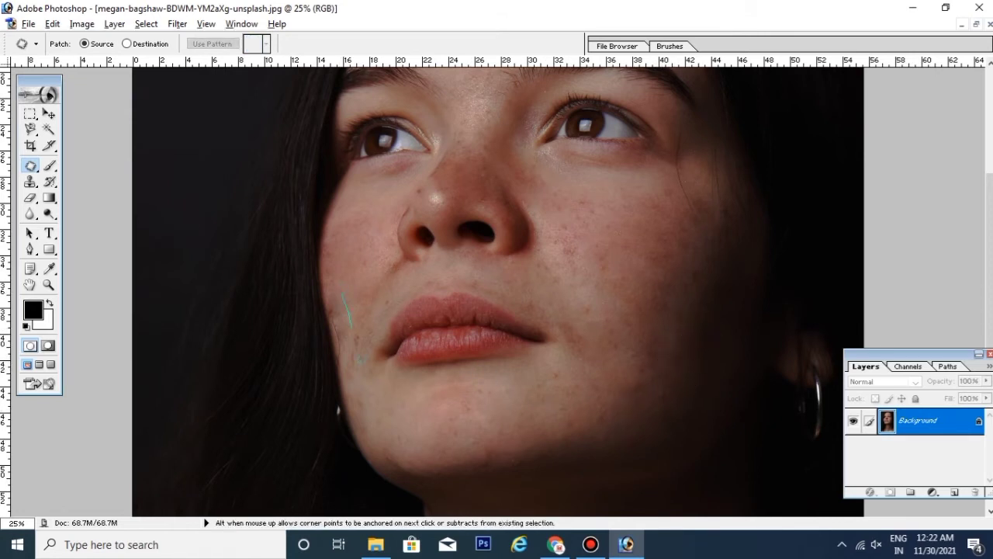
pyautogui.moveTo(393, 304); pyautogui.dragTo(393, 444)
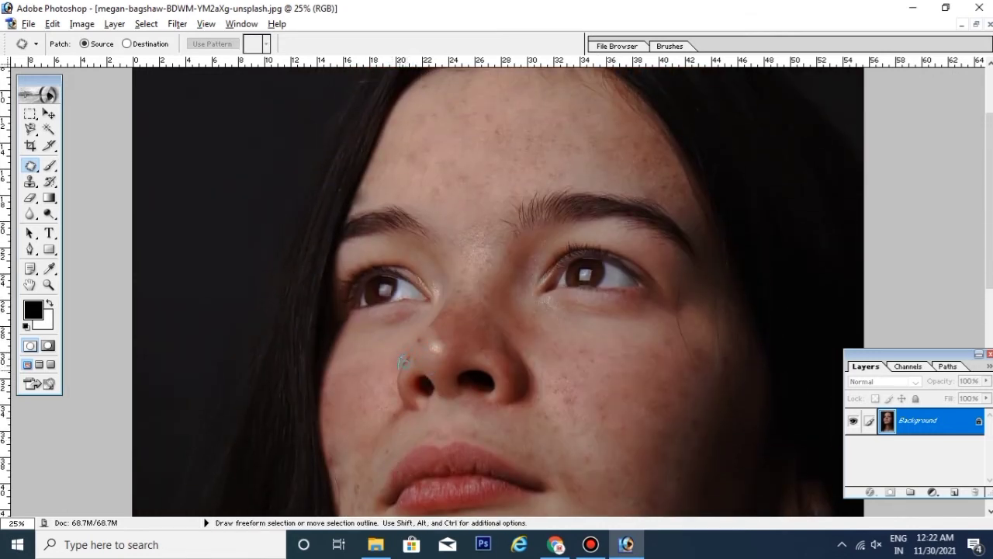
# Step: Patch the blemish beside the nose and a spot on the forehead
pyautogui.moveTo(405, 362)
pyautogui.mouseDown()
pyautogui.moveTo(399, 337)
pyautogui.moveTo(419, 340)
pyautogui.mouseUp()
pyautogui.hotkey('ctrl', 'd')
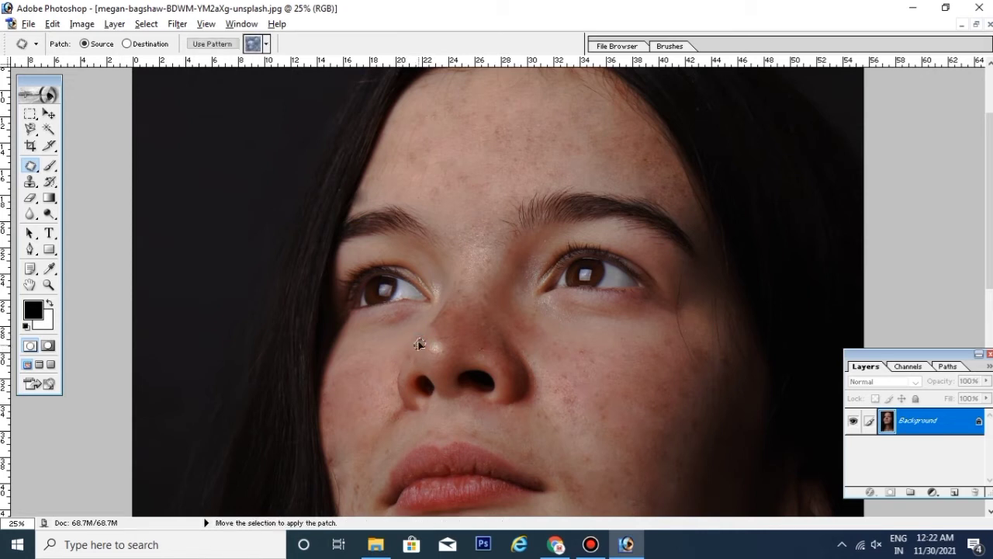
pyautogui.hotkey('ctrl', 'd')
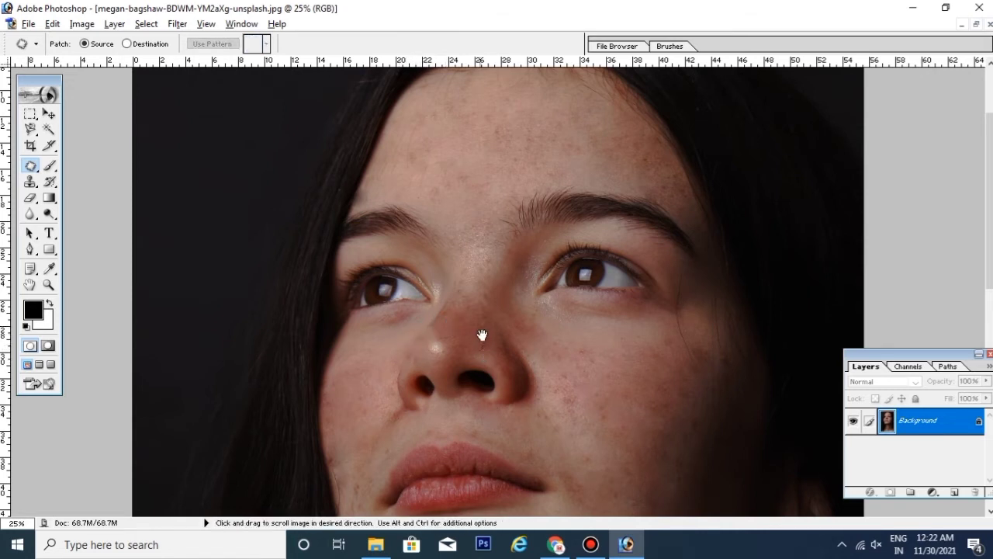
pyautogui.moveTo(484, 272); pyautogui.dragTo(450, 395)
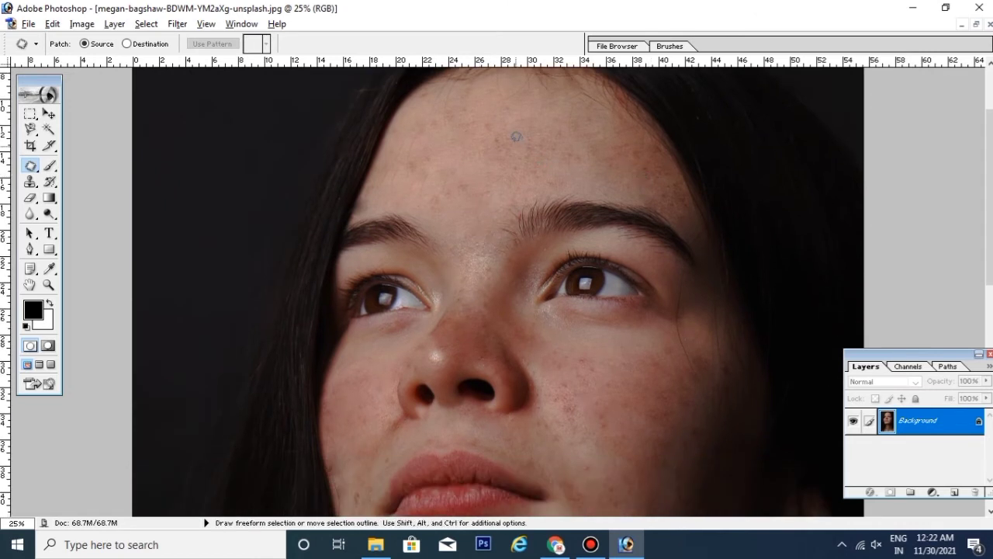
pyautogui.moveTo(672, 205); pyautogui.dragTo(672, 205)
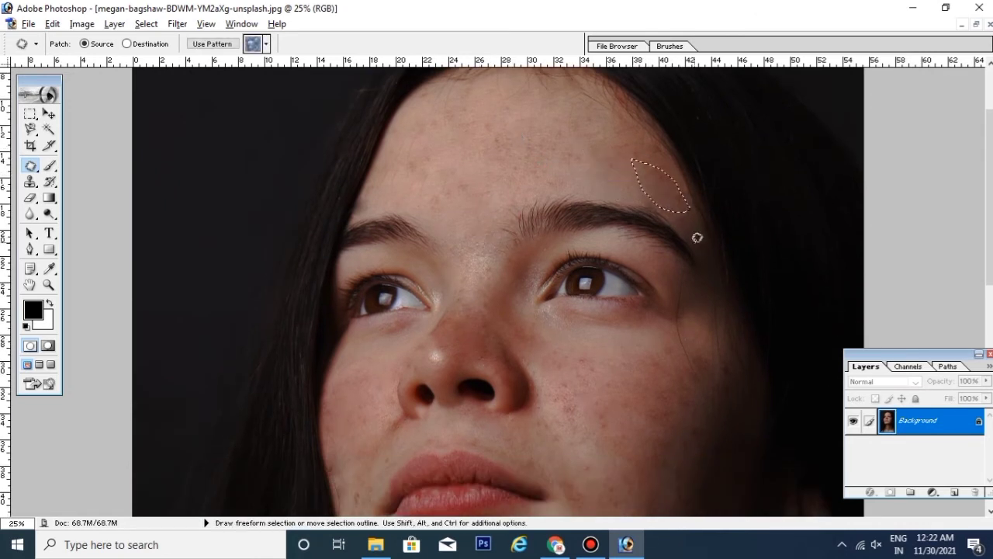
pyautogui.hotkey('ctrl', 'd')
pyautogui.moveTo(706, 292)
pyautogui.mouseDown()
pyautogui.moveTo(635, 253)
pyautogui.moveTo(599, 215)
pyautogui.mouseUp()
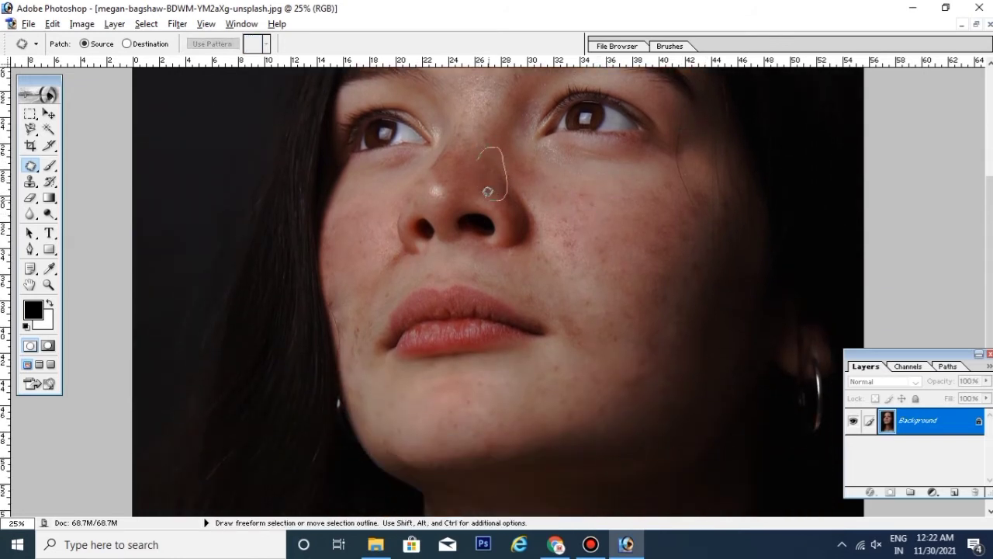
# Step: Patch the nose bridge blemish and the nose tip with skin from between the eyes
pyautogui.moveTo(488, 191); pyautogui.dragTo(482, 190)
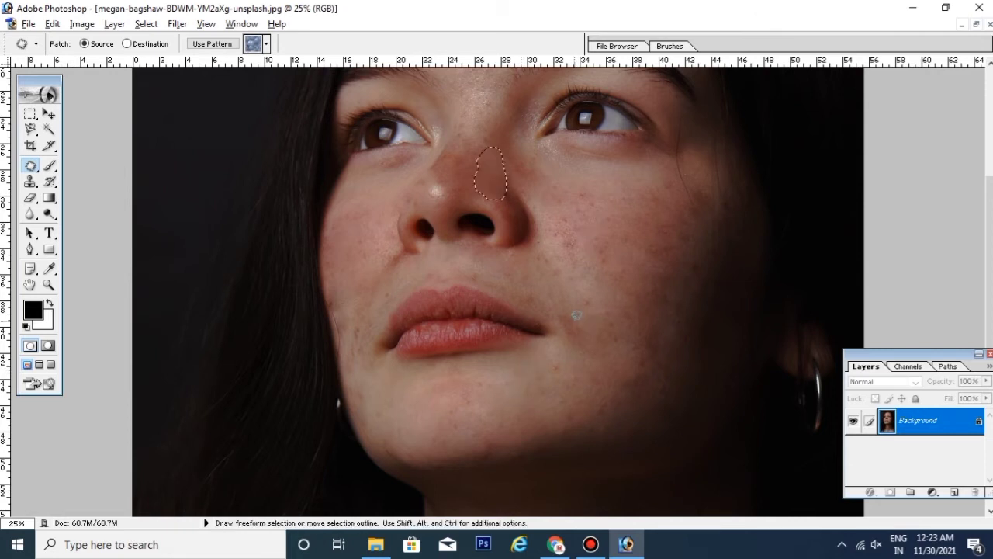
pyautogui.press('ctrl')
pyautogui.hotkey('ctrl', 'd')
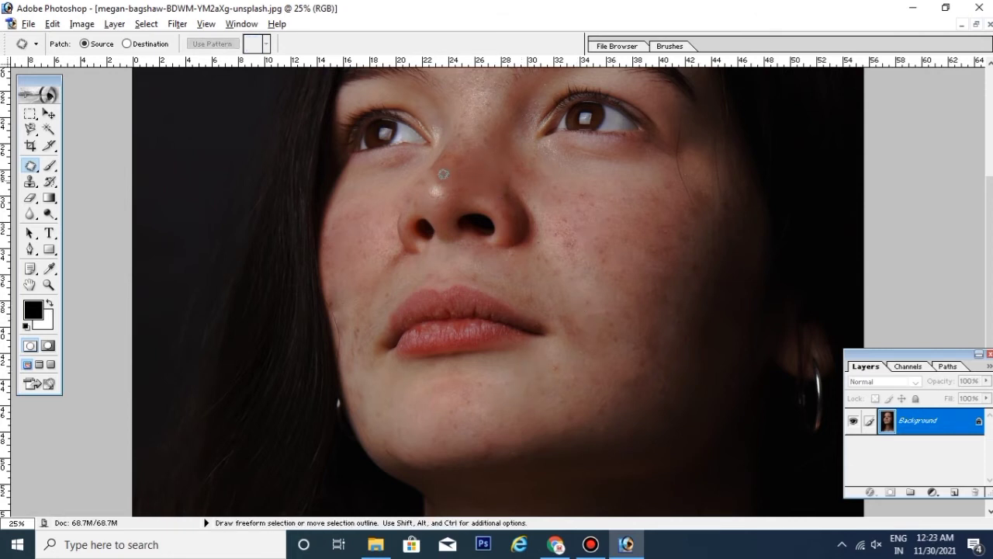
pyautogui.moveTo(447, 192); pyautogui.dragTo(497, 143)
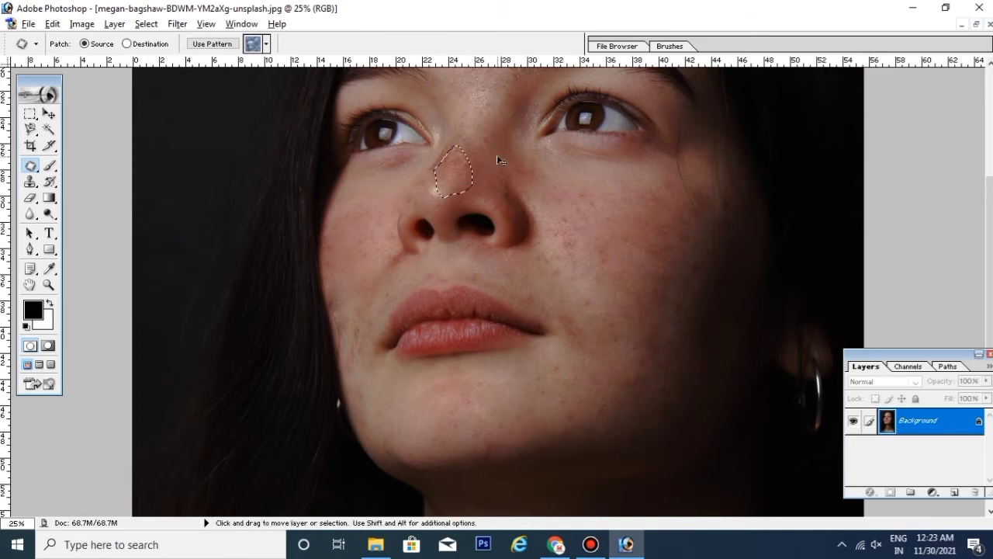
pyautogui.hotkey('ctrl', 'd')
pyautogui.moveTo(594, 333); pyautogui.dragTo(576, 240)
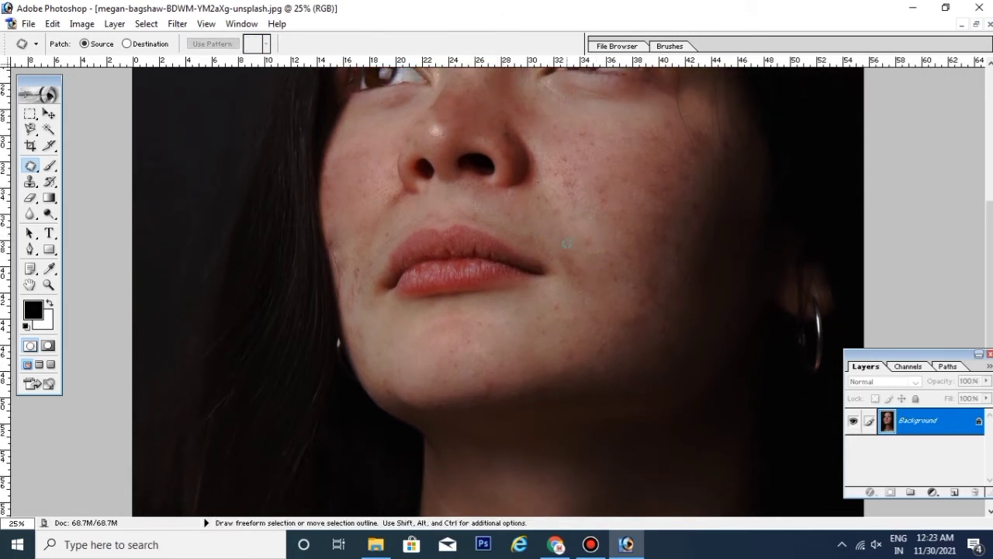
# Step: Patch spots on the chin, along the left jaw and beside the mouth on the left cheek
pyautogui.moveTo(559, 254); pyautogui.dragTo(523, 330)
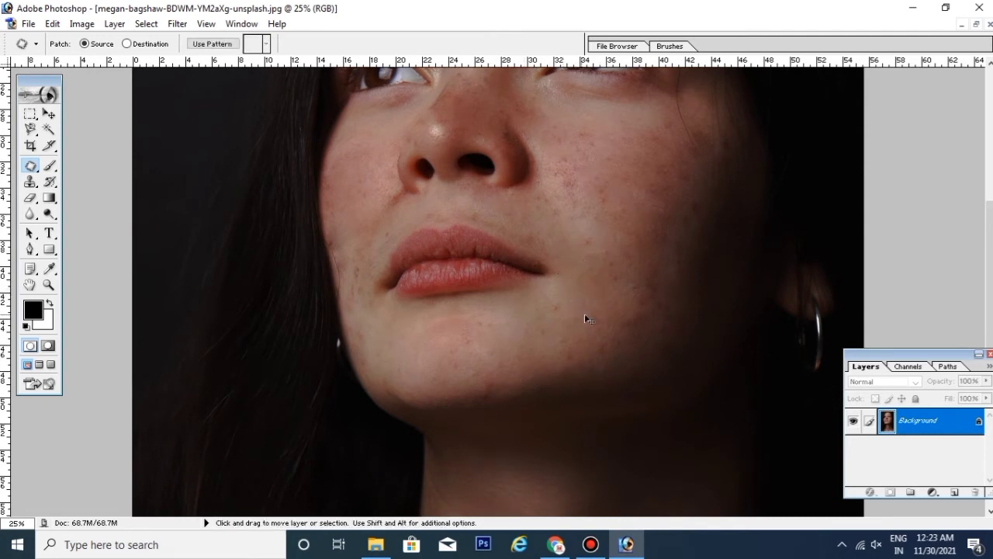
pyautogui.hotkey('ctrl', 'd')
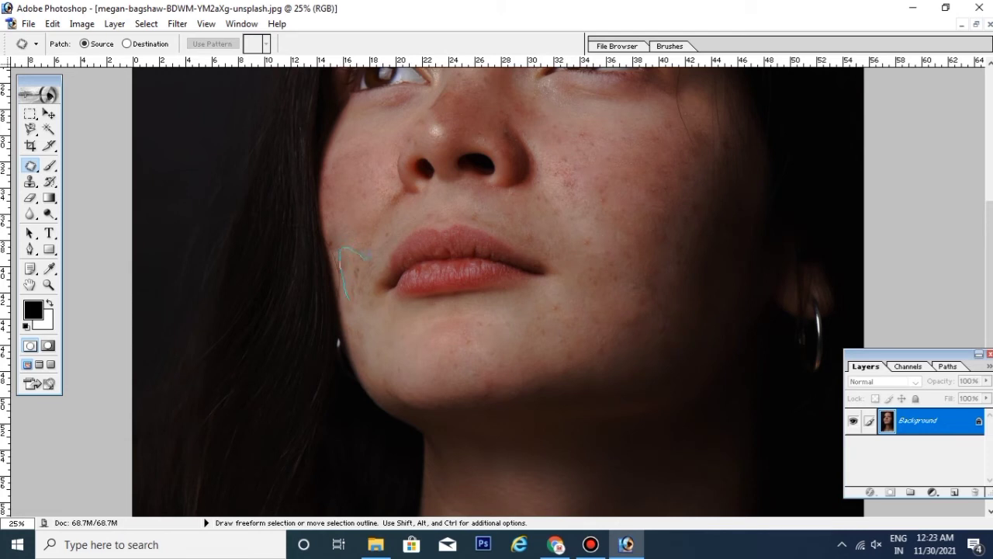
pyautogui.moveTo(378, 317); pyautogui.dragTo(377, 320)
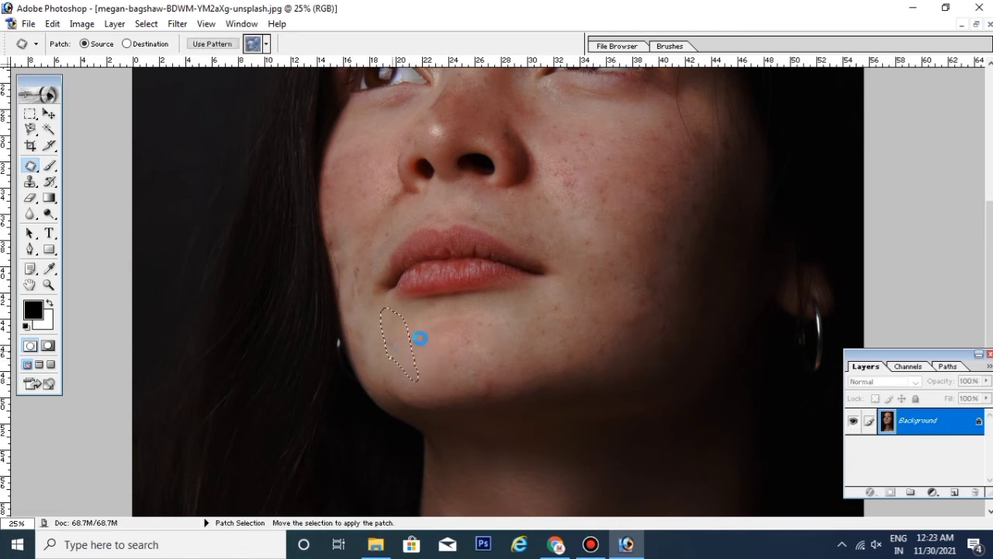
pyautogui.hotkey('ctrl', 'd')
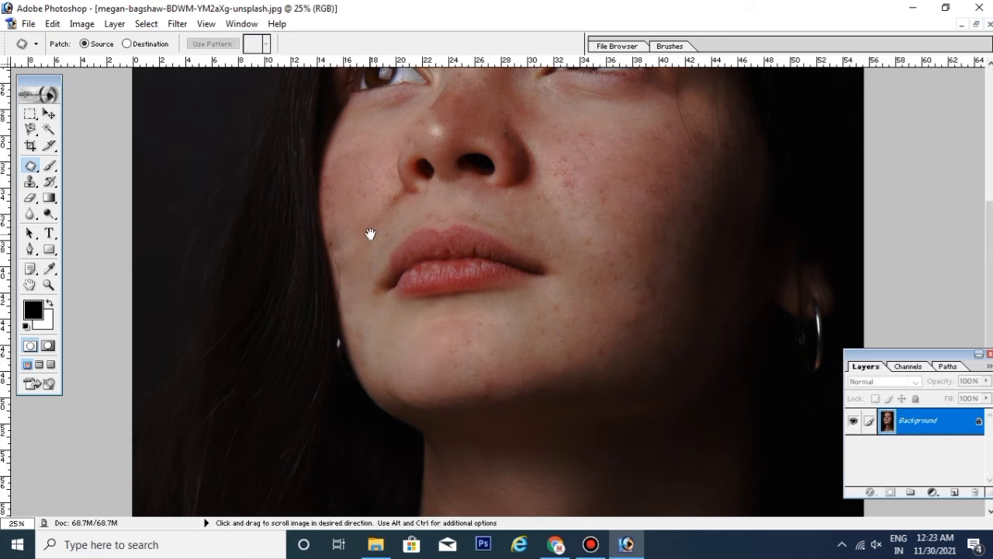
pyautogui.moveTo(368, 233)
pyautogui.mouseDown()
pyautogui.moveTo(369, 365)
pyautogui.moveTo(333, 366)
pyautogui.mouseUp()
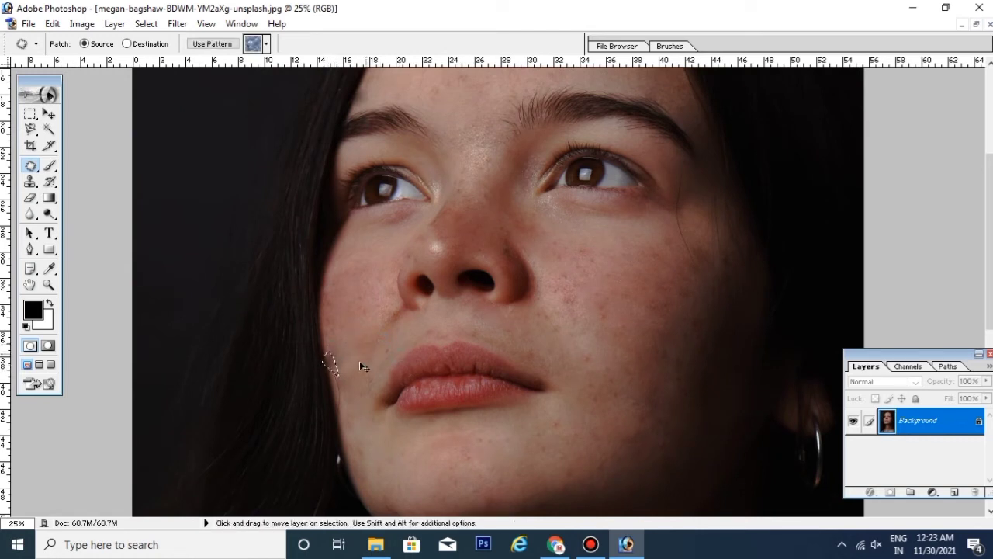
pyautogui.hotkey('ctrl', 'd')
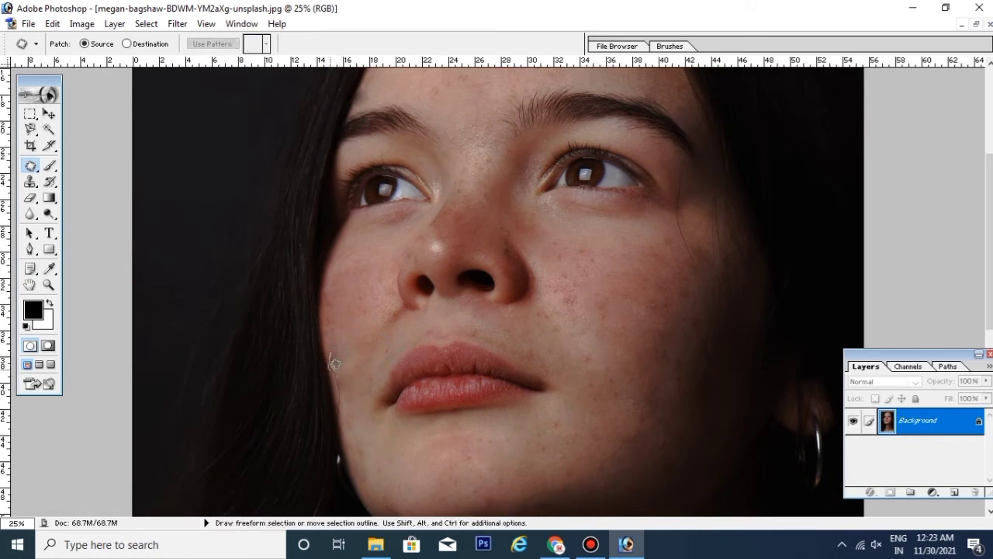
pyautogui.moveTo(334, 364); pyautogui.dragTo(333, 361)
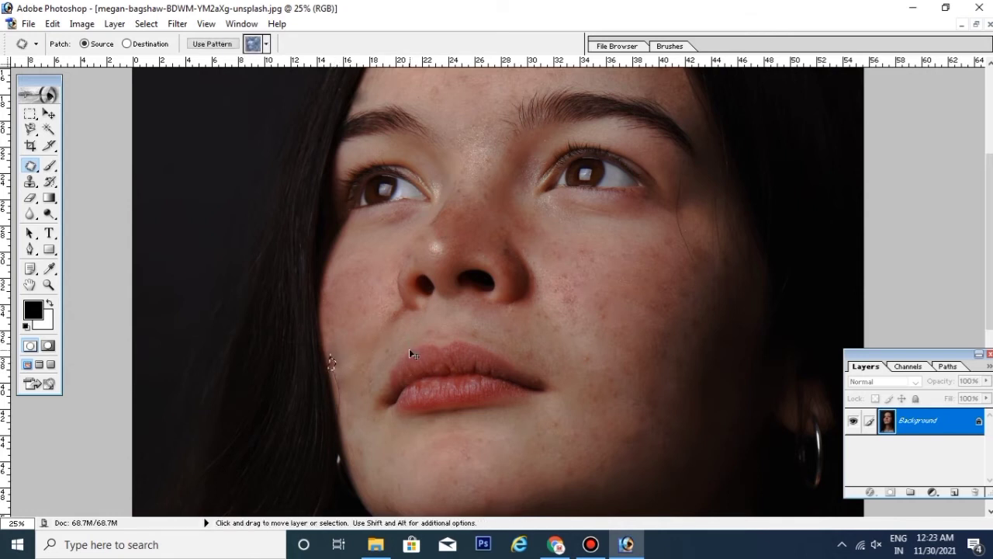
pyautogui.hotkey('ctrl', 'd')
# Step: Zoom out to 12.5% to review the whole portrait, then back in to 33.3% on the face
pyautogui.moveTo(449, 325); pyautogui.dragTo(449, 358)
pyautogui.hotkey('ctrl', '-')
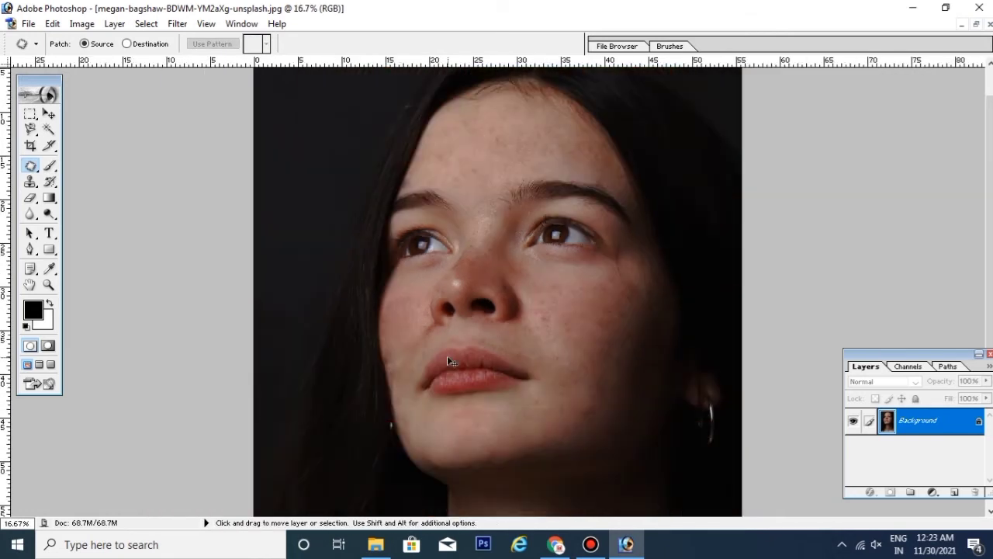
pyautogui.hotkey('ctrl', '-')
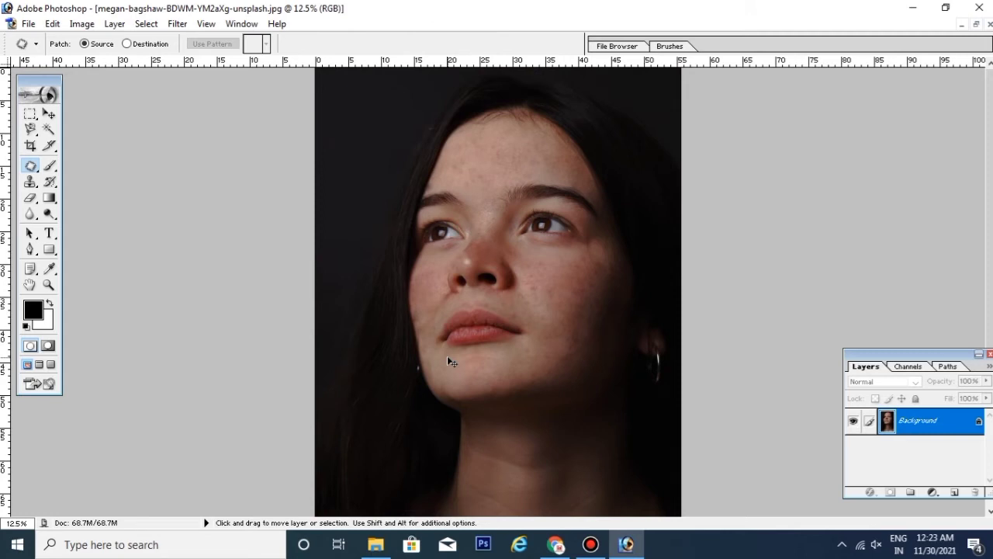
pyautogui.hotkey('ctrl', '+')
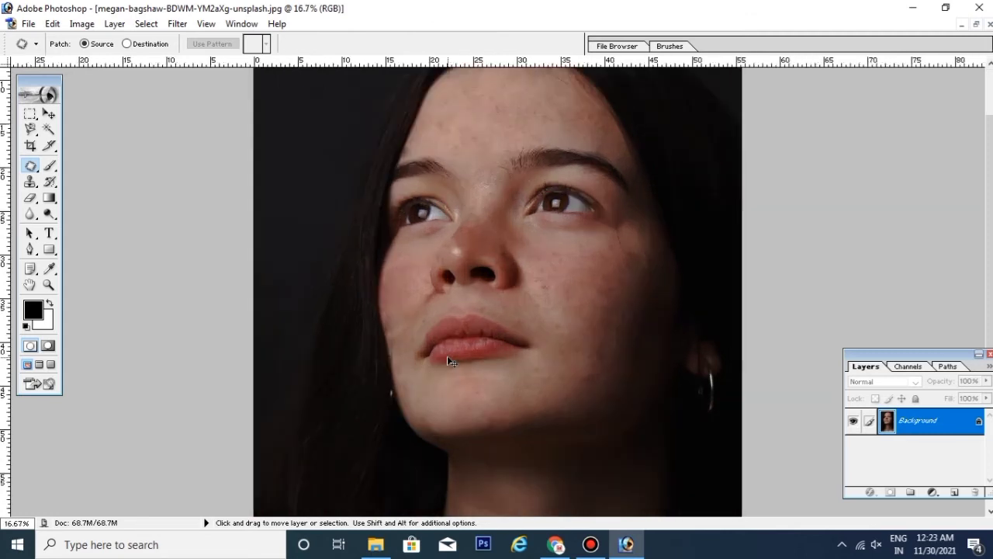
pyautogui.hotkey('ctrl', '-')
pyautogui.hotkey('ctrl', '+')
pyautogui.hotkey('ctrl', '+')
pyautogui.hotkey('ctrl', '+')
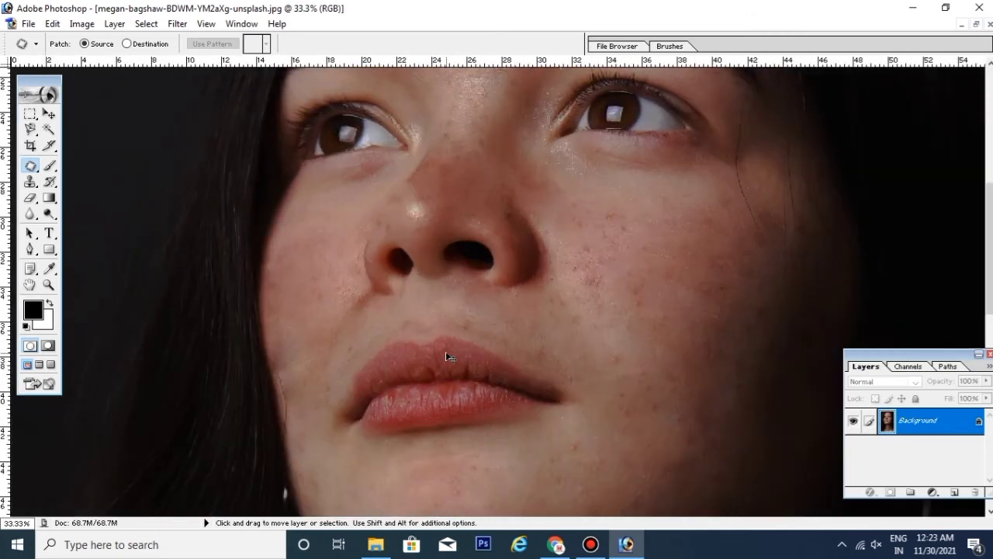
# Step: Patch spots on the nose bridge, the right cheek and under the nose
pyautogui.moveTo(510, 226); pyautogui.dragTo(481, 190)
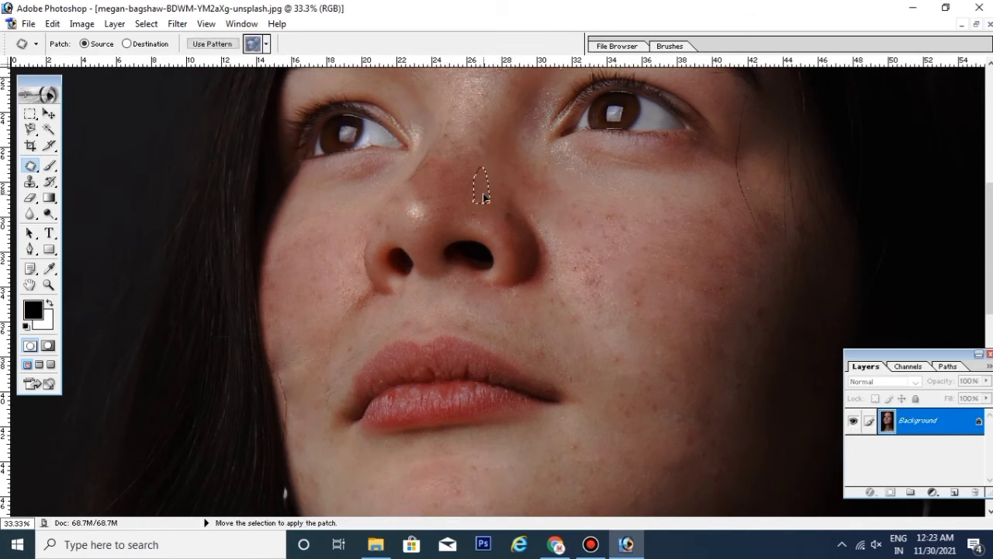
pyautogui.hotkey('ctrl', 'd')
pyautogui.hotkey('ctrl', '-')
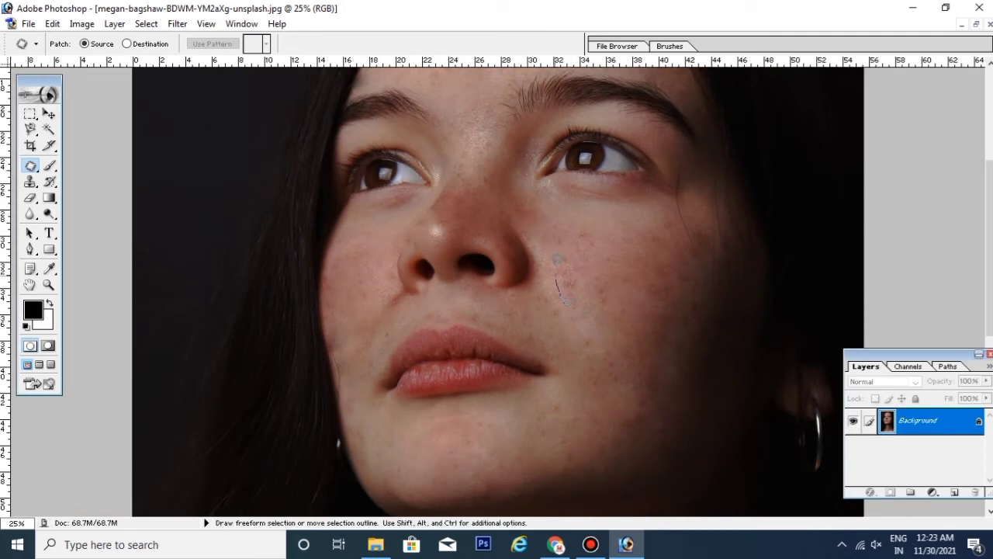
pyautogui.moveTo(592, 295); pyautogui.dragTo(588, 301)
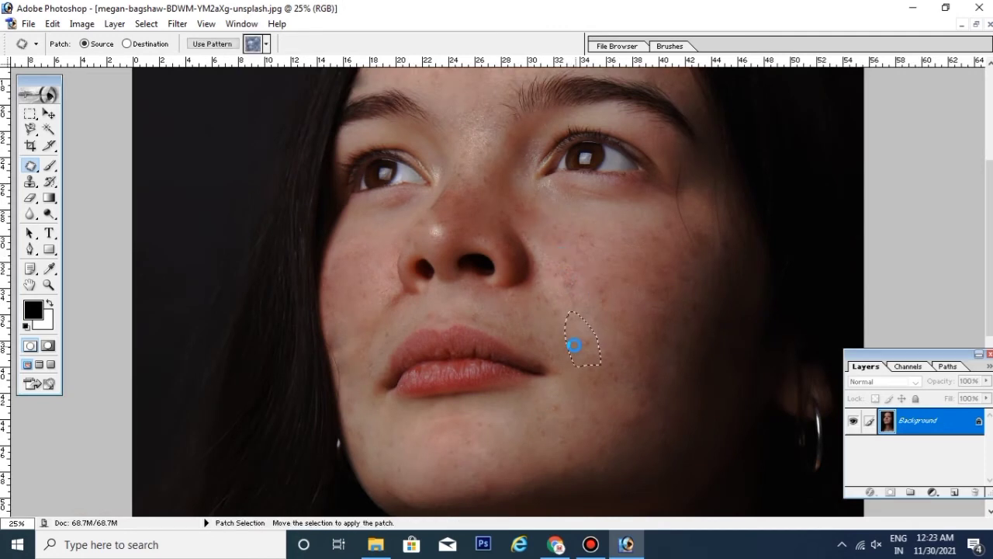
pyautogui.hotkey('ctrl', 'd')
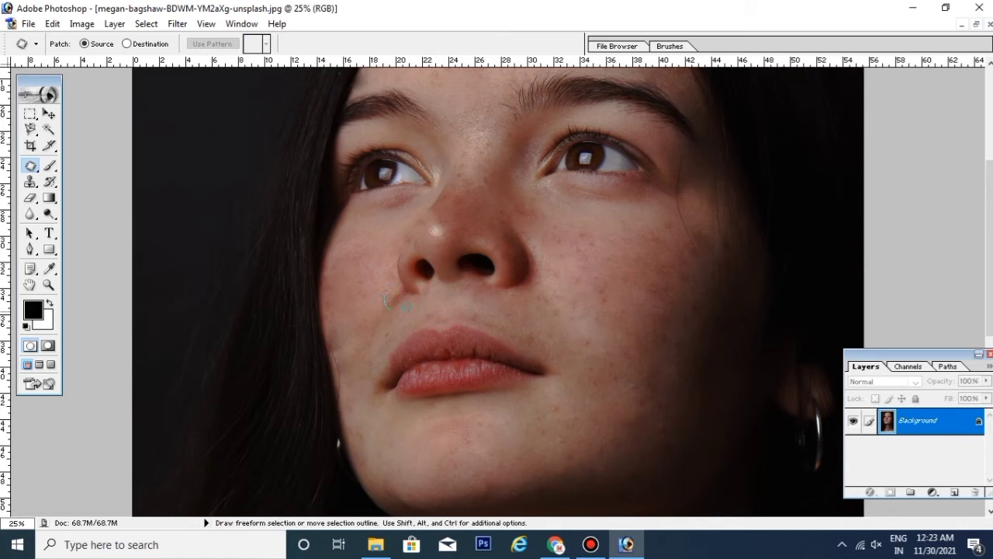
pyautogui.moveTo(393, 288); pyautogui.dragTo(390, 285)
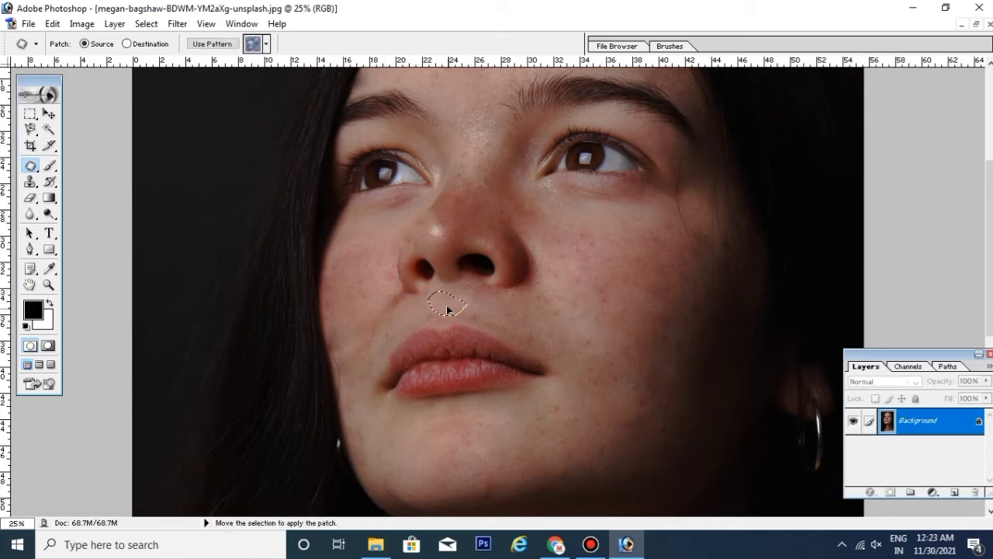
pyautogui.hotkey('ctrl', 'd')
# Step: Patch the blemishes on the chin below the lip and along the jawline
pyautogui.moveTo(492, 311); pyautogui.dragTo(510, 277)
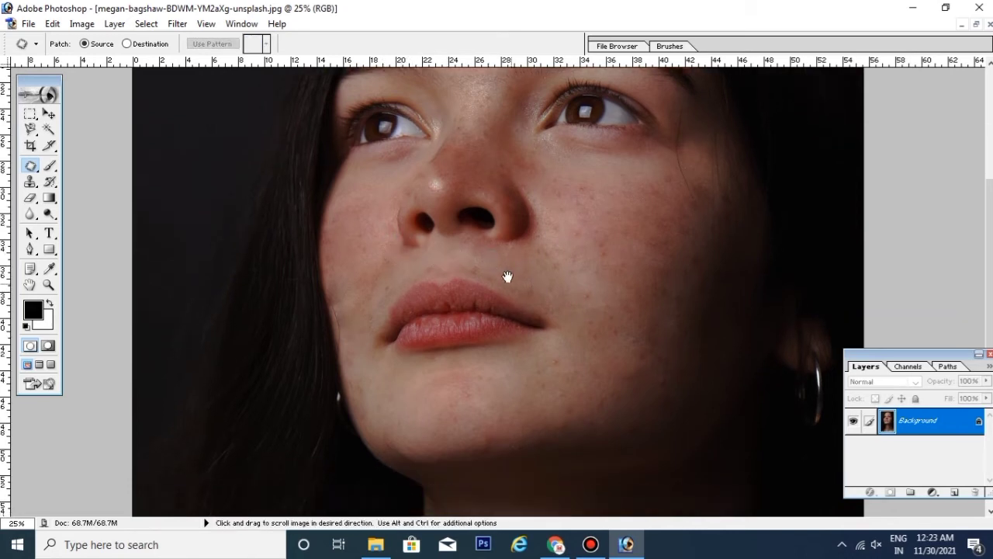
pyautogui.moveTo(601, 378); pyautogui.dragTo(536, 328)
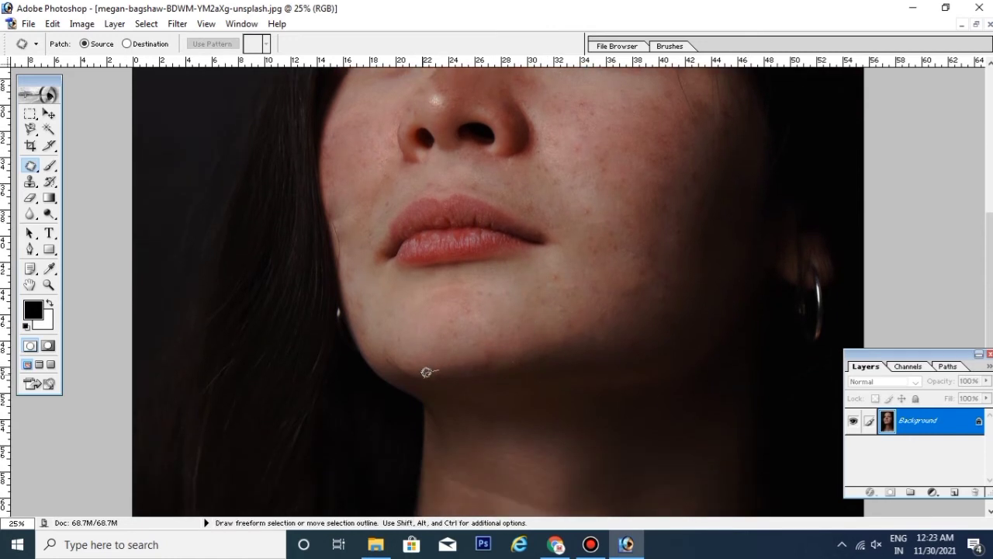
pyautogui.moveTo(412, 333)
pyautogui.mouseDown()
pyautogui.moveTo(421, 336)
pyautogui.moveTo(432, 376)
pyautogui.moveTo(501, 343)
pyautogui.moveTo(492, 358)
pyautogui.moveTo(422, 335)
pyautogui.mouseUp()
pyautogui.hotkey('ctrl', 'd')
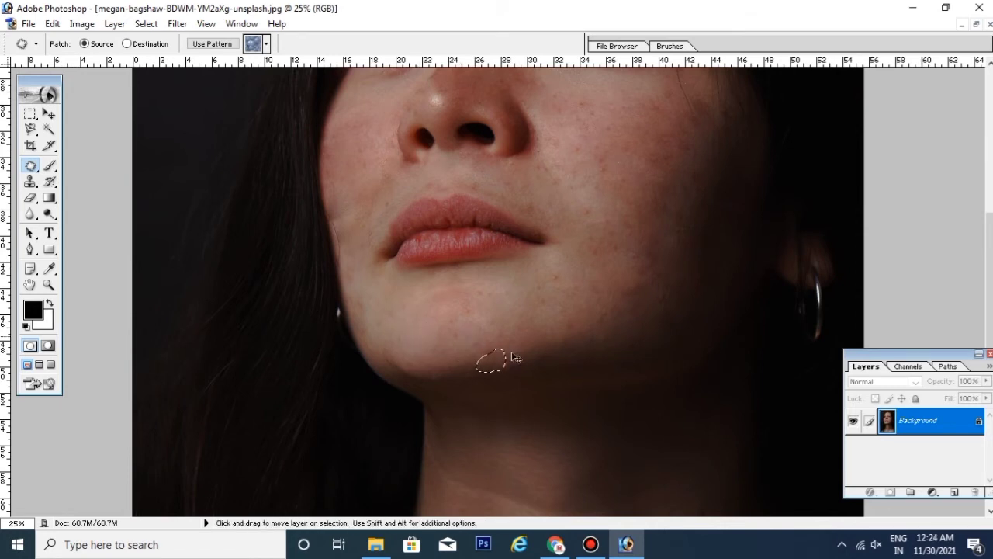
pyautogui.hotkey('ctrl', 'd')
pyautogui.moveTo(477, 295)
pyautogui.mouseDown()
pyautogui.moveTo(440, 316)
pyautogui.moveTo(469, 301)
pyautogui.moveTo(531, 304)
pyautogui.mouseUp()
pyautogui.hotkey('ctrl', 'd')
pyautogui.moveTo(566, 273); pyautogui.dragTo(561, 388)
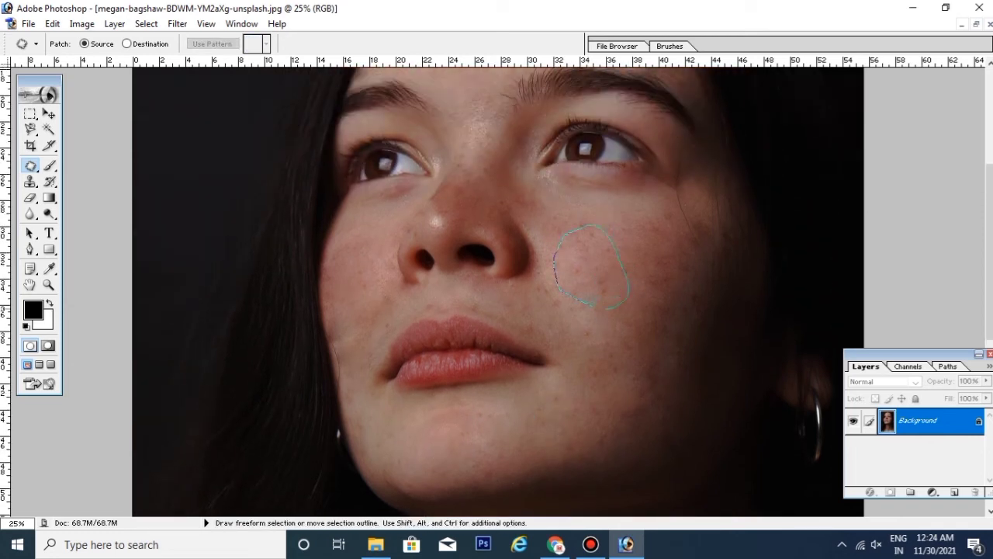
# Step: Patch two right-cheek spots beside the nose and mouth with clean skin from below
pyautogui.moveTo(556, 268)
pyautogui.mouseDown()
pyautogui.moveTo(557, 258)
pyautogui.moveTo(589, 359)
pyautogui.mouseUp()
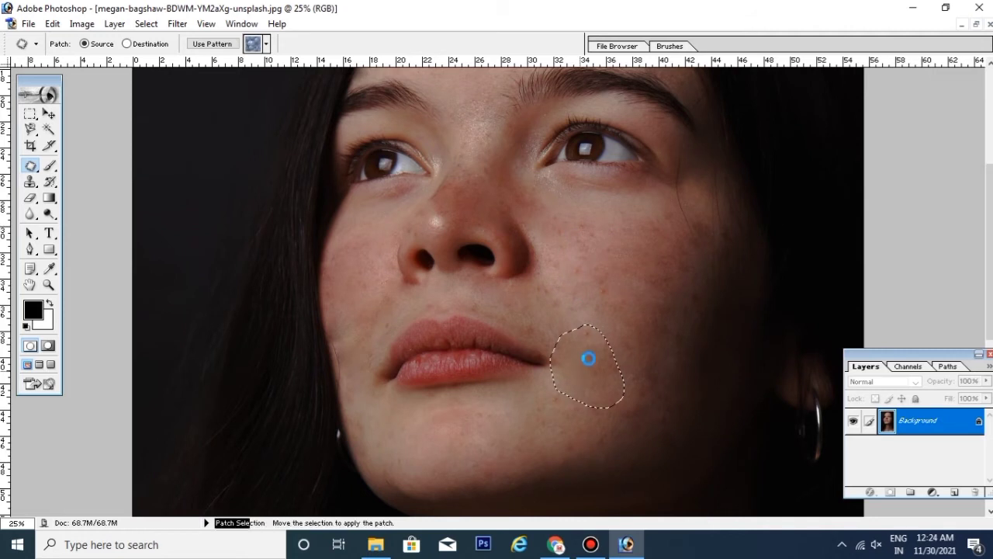
pyautogui.hotkey('ctrl', 'd')
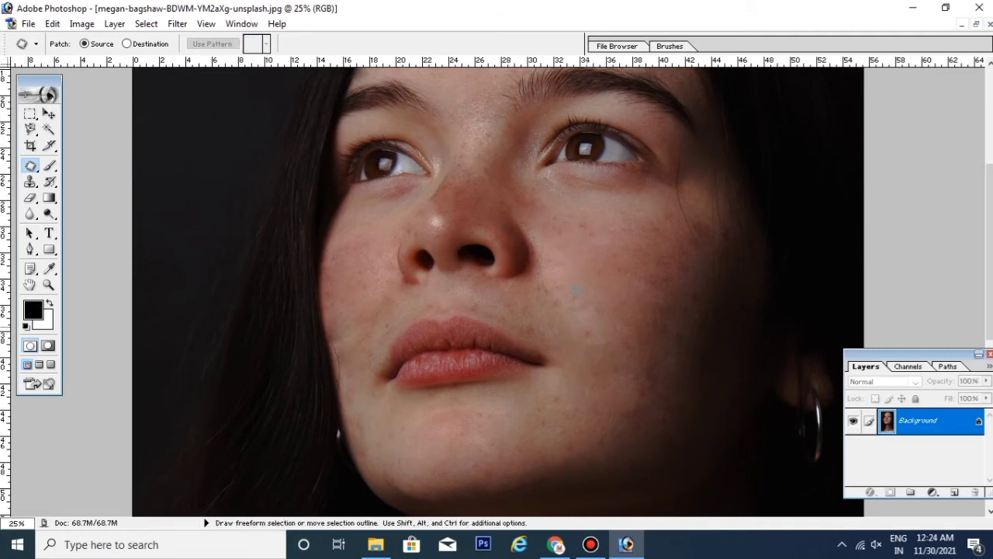
pyautogui.moveTo(577, 289)
pyautogui.mouseDown()
pyautogui.moveTo(579, 332)
pyautogui.moveTo(510, 274)
pyautogui.moveTo(565, 392)
pyautogui.mouseUp()
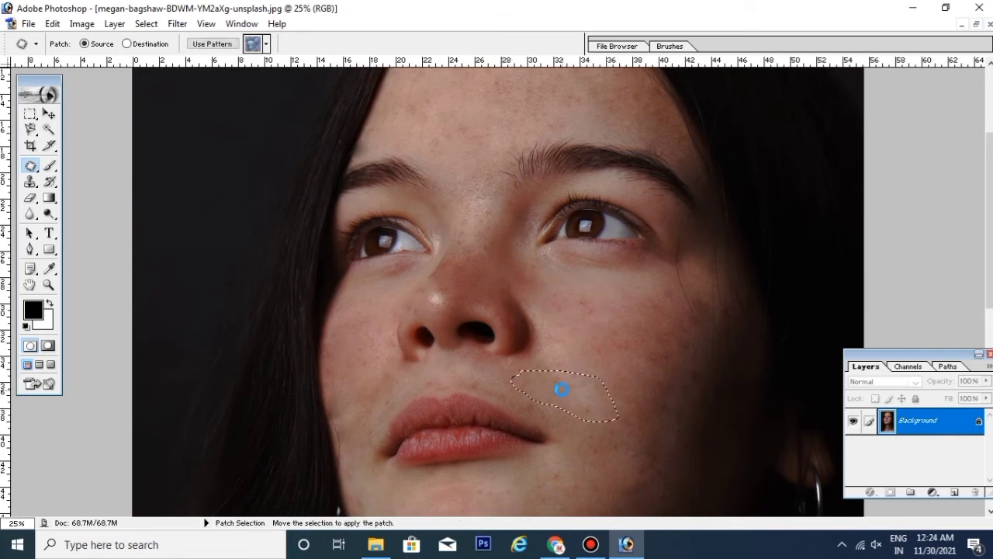
pyautogui.hotkey('ctrl', 'd')
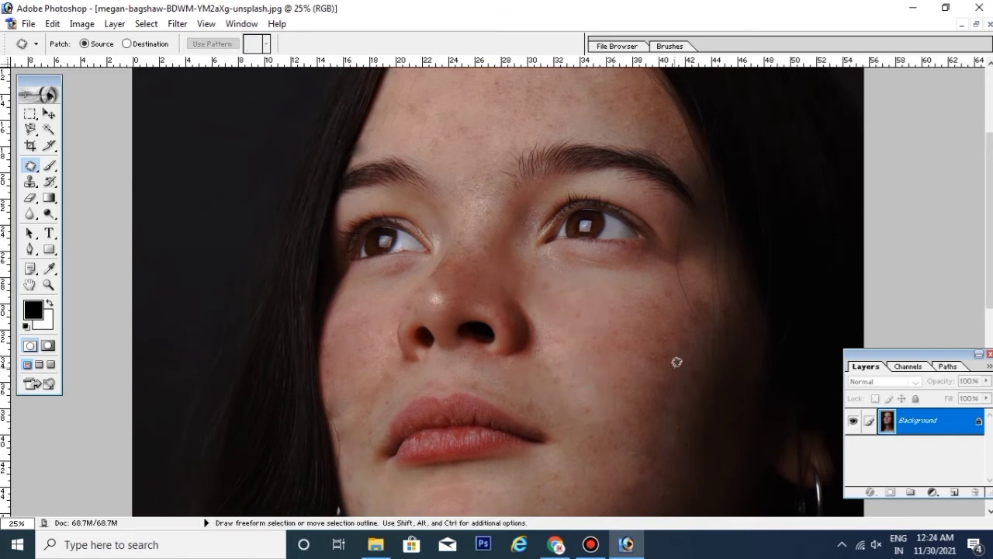
pyautogui.moveTo(532, 281); pyautogui.dragTo(548, 404)
pyautogui.moveTo(489, 304); pyautogui.dragTo(496, 155)
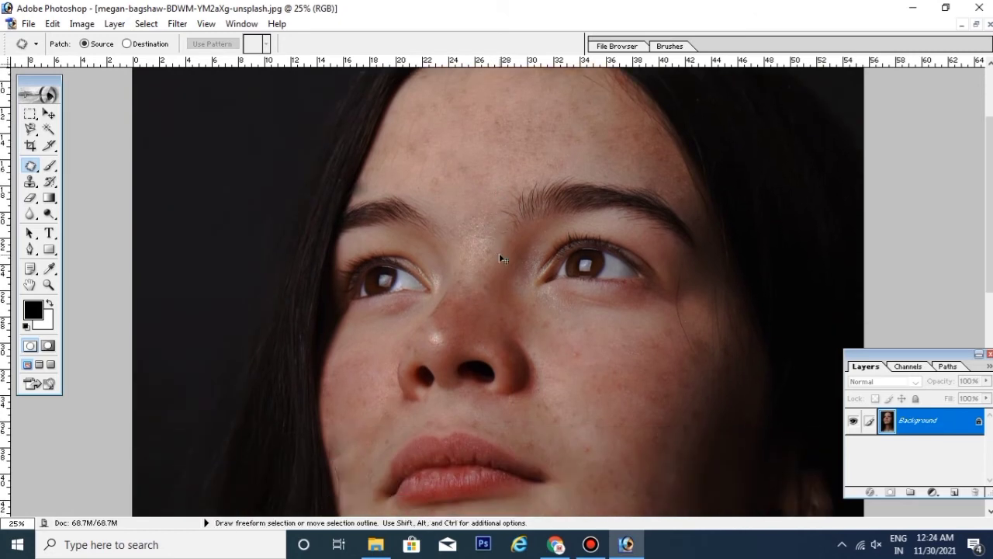
pyautogui.hotkey('ctrl', '-')
# Step: Set the view back to 25% zoom, nudge the Tools palette left and select the Brush tool
pyautogui.hotkey('ctrl', '+')
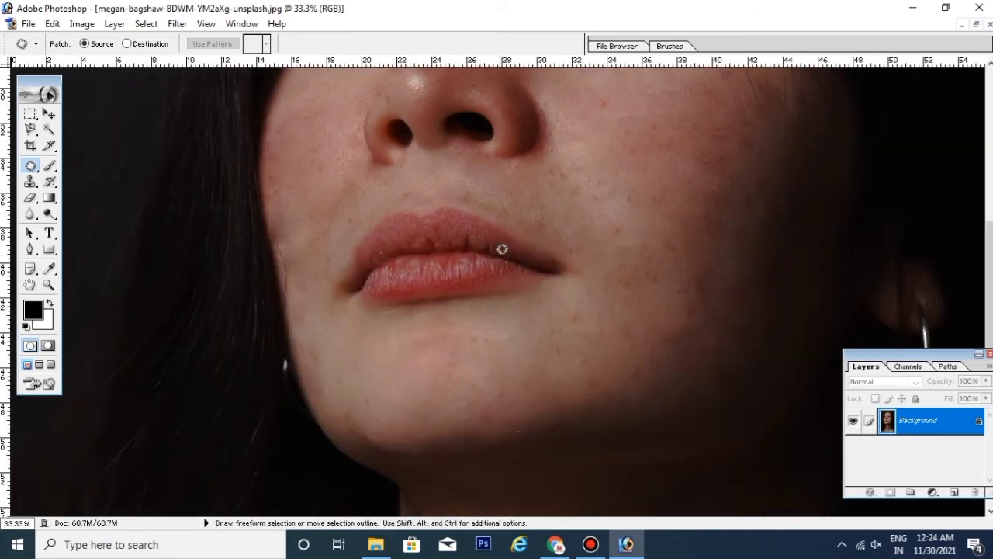
pyautogui.hotkey('ctrl', '-')
pyautogui.hotkey('ctrl', '-')
pyautogui.hotkey('ctrl', '-')
pyautogui.hotkey('ctrl', '+')
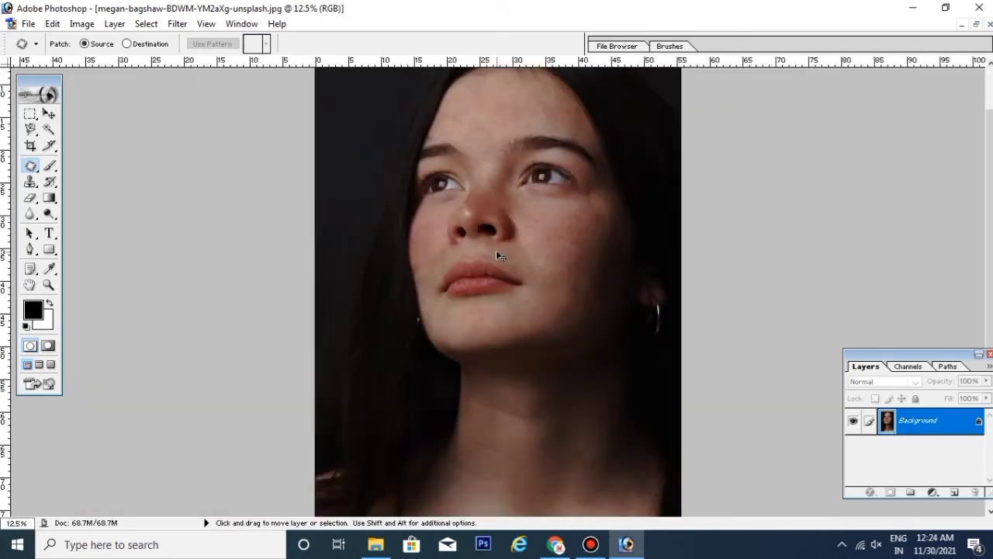
pyautogui.hotkey('ctrl', '+')
pyautogui.hotkey('ctrl', '+')
pyautogui.scroll(3, 479, 276)
pyautogui.hotkey('ctrl', '-')
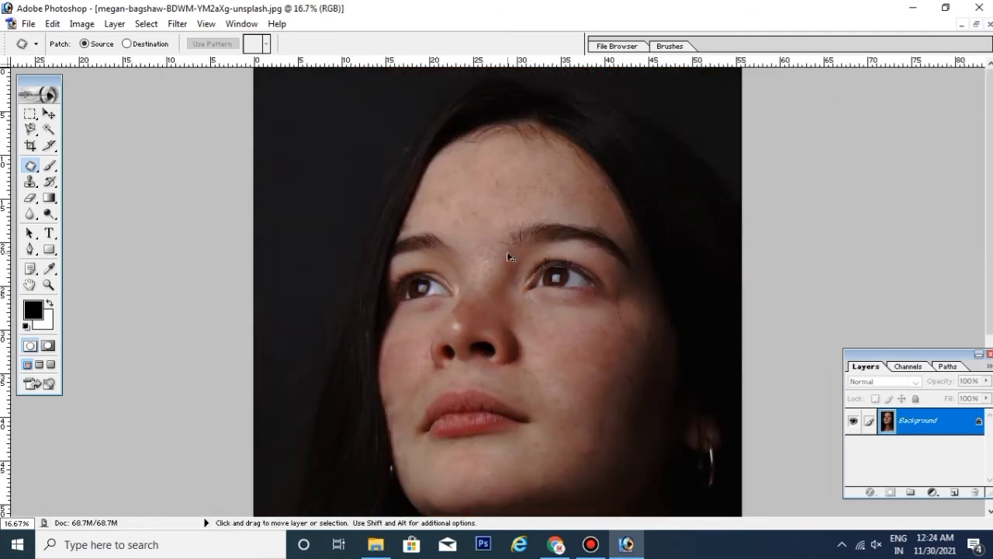
pyautogui.hotkey('ctrl', '+')
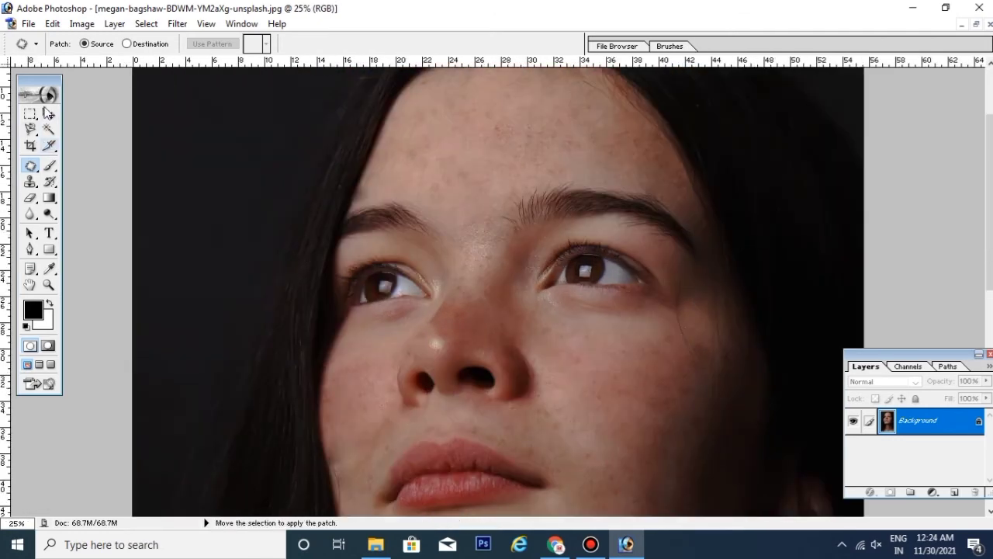
pyautogui.moveTo(53, 87)
pyautogui.mouseDown()
pyautogui.moveTo(38, 91)
pyautogui.moveTo(49, 83)
pyautogui.mouseUp()
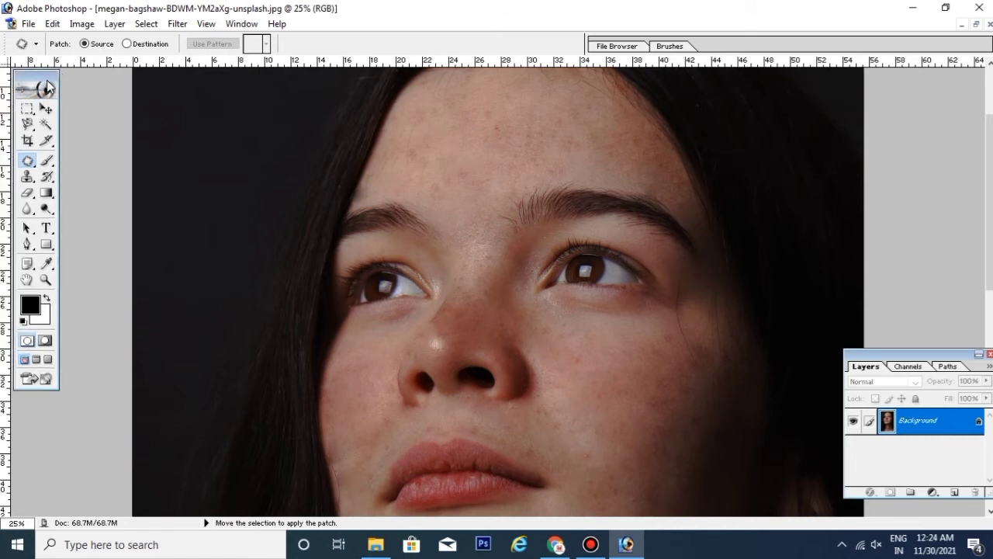
pyautogui.click(48, 161)
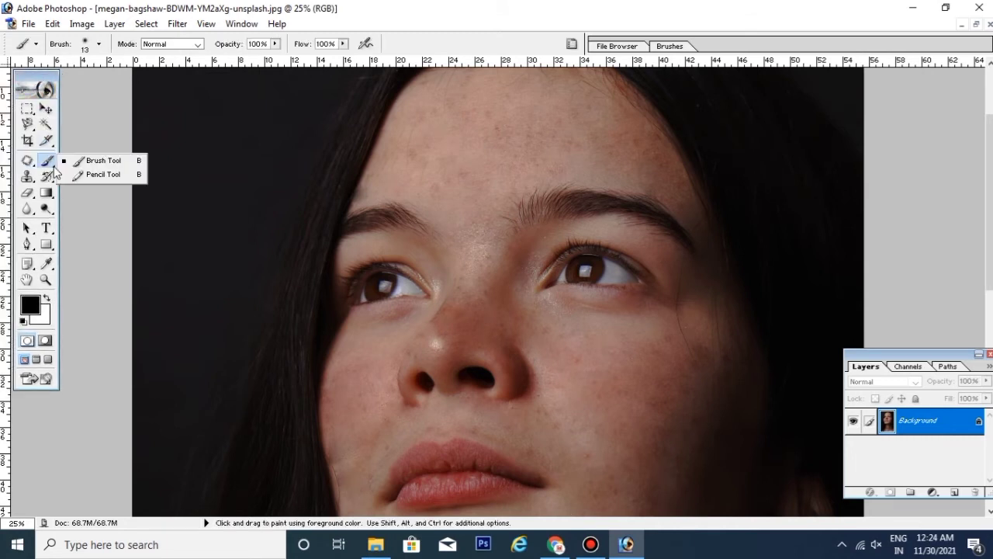
# Step: Dismiss the brush flyout and set the brush tip size to 125
pyautogui.click(101, 163)
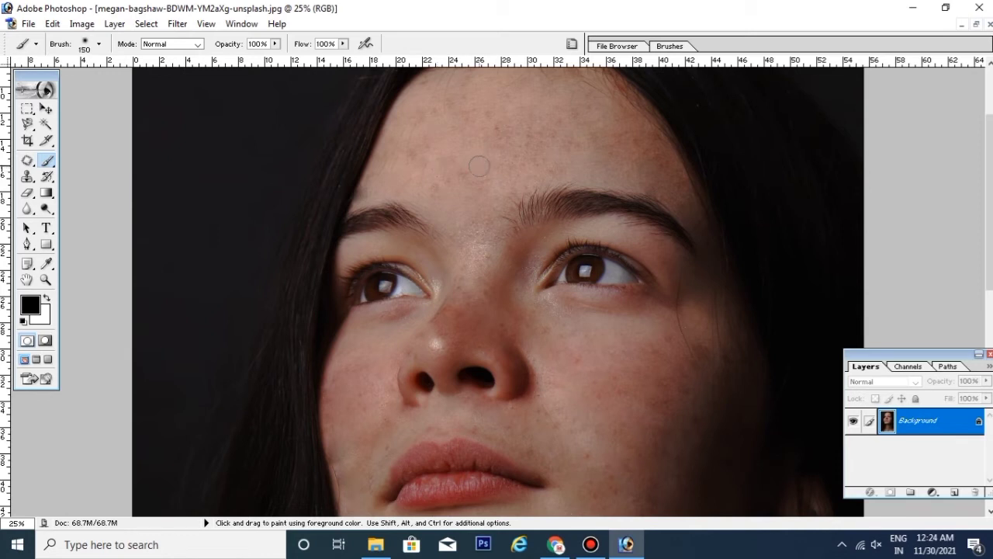
pyautogui.press(']')
pyautogui.press(']')
pyautogui.press(']')
pyautogui.press('[')
# Step: Set brush opacity to 27% and sample a forehead skin tone as the paint colour
pyautogui.click(275, 45)
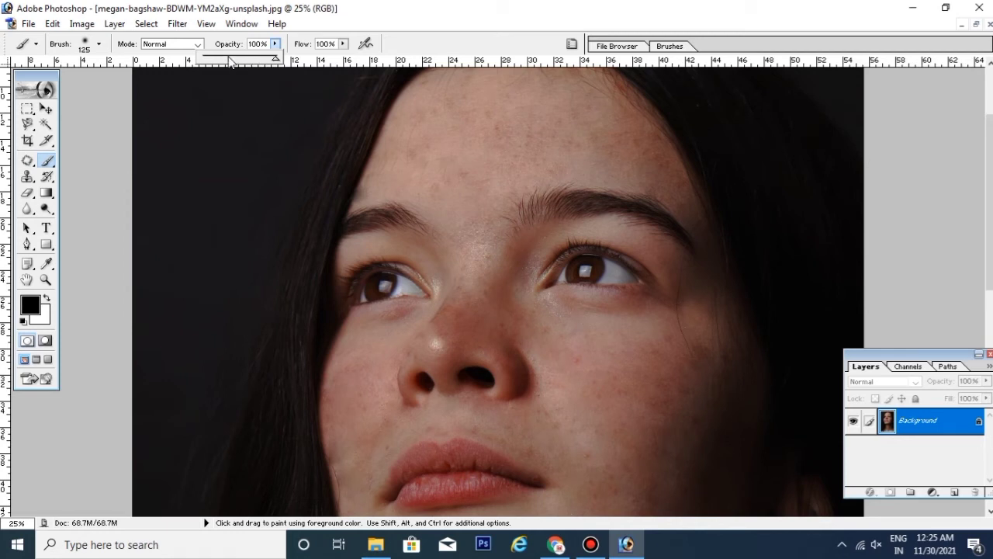
pyautogui.moveTo(229, 62); pyautogui.dragTo(223, 64)
pyautogui.moveTo(461, 188); pyautogui.dragTo(457, 233)
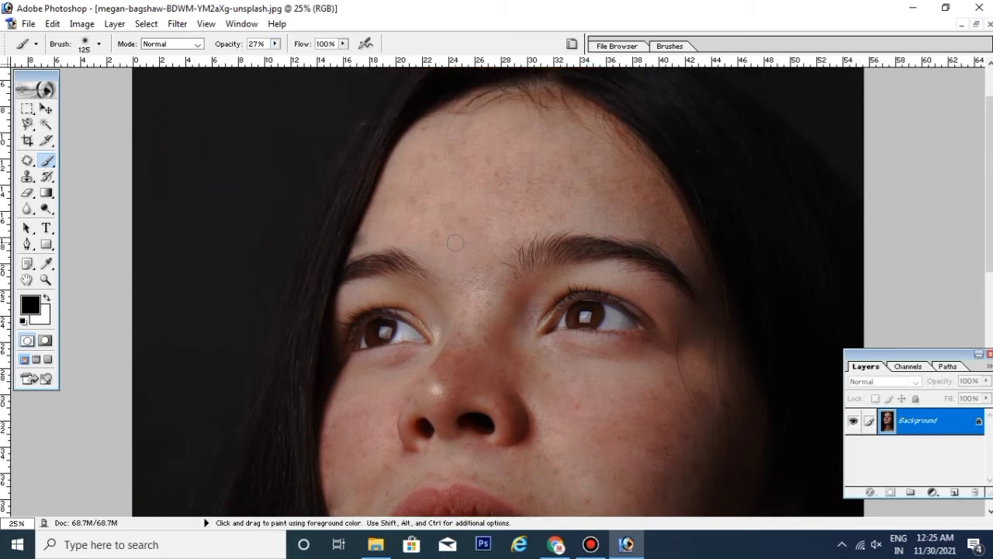
pyautogui.press('alt')
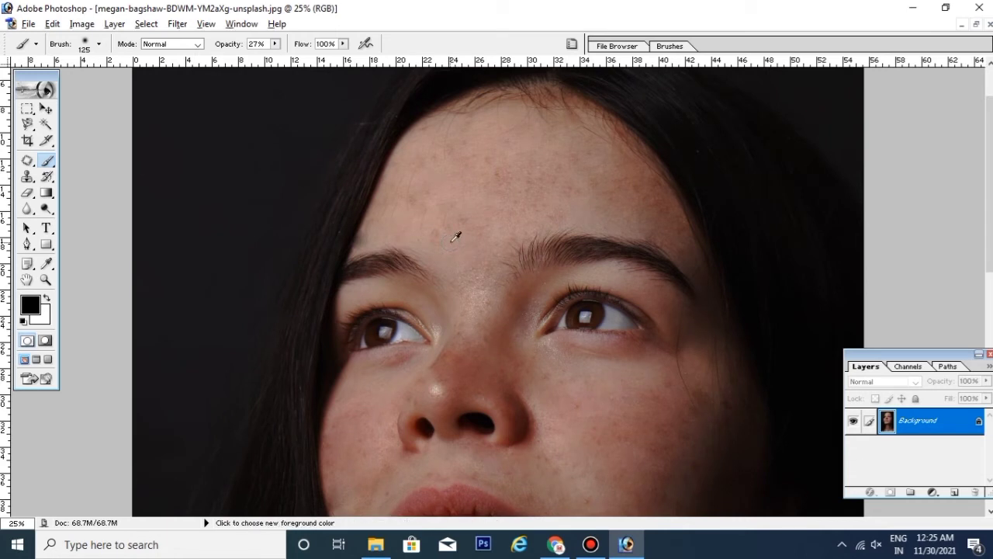
pyautogui.keyDown('alt'); pyautogui.click(456, 236); pyautogui.keyUp('alt')
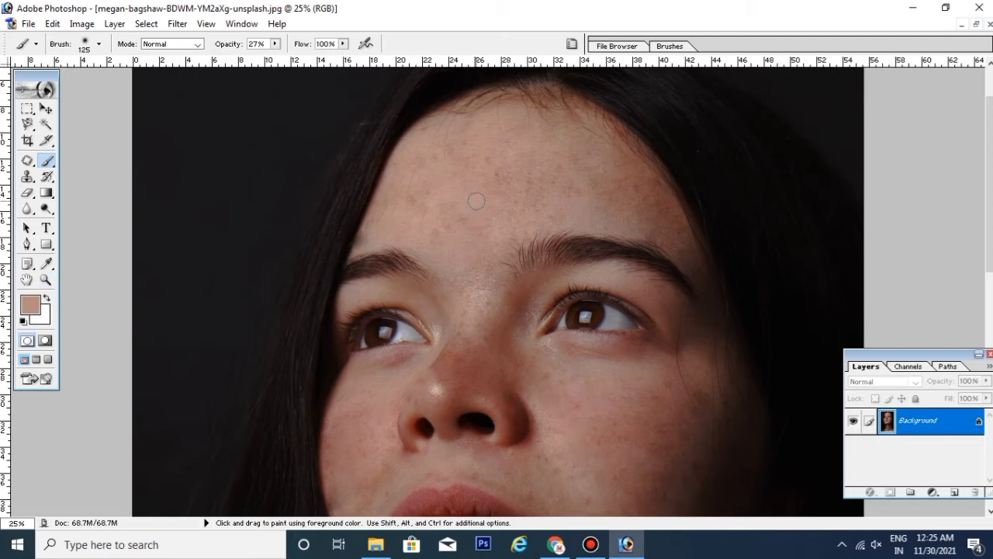
# Step: Set the brush size to 150, paint beside the right eyebrow, and undo the stroke
pyautogui.press(']')
pyautogui.press(']')
pyautogui.press(']')
pyautogui.press(']')
pyautogui.press(']')
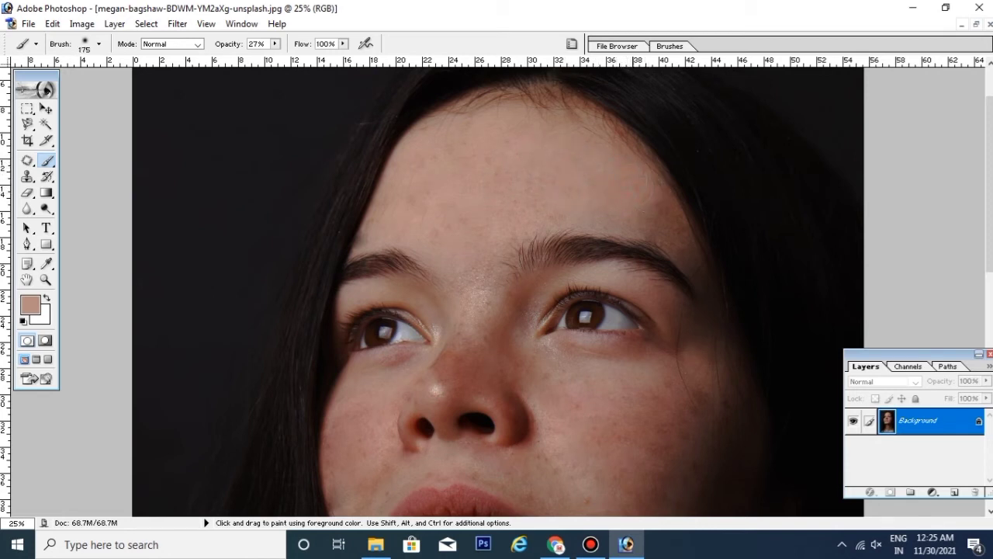
pyautogui.press('[')
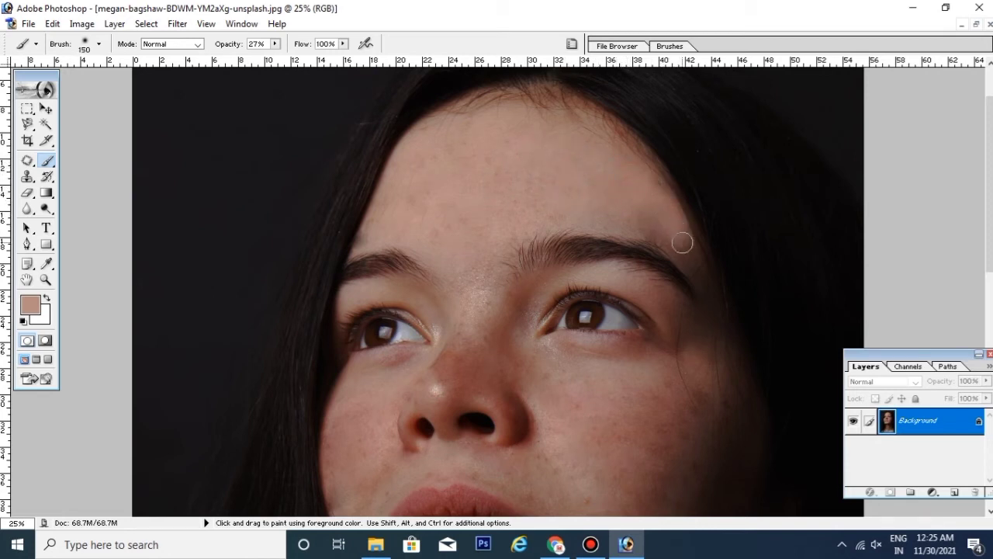
pyautogui.moveTo(682, 243)
pyautogui.mouseDown()
pyautogui.moveTo(703, 279)
pyautogui.moveTo(641, 227)
pyautogui.mouseUp()
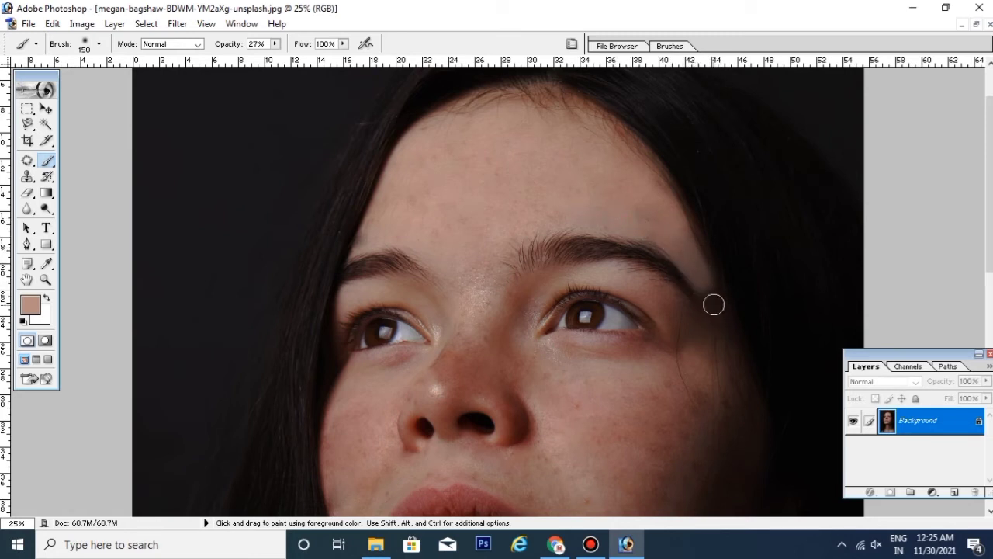
pyautogui.hotkey('ctrl', 'z')
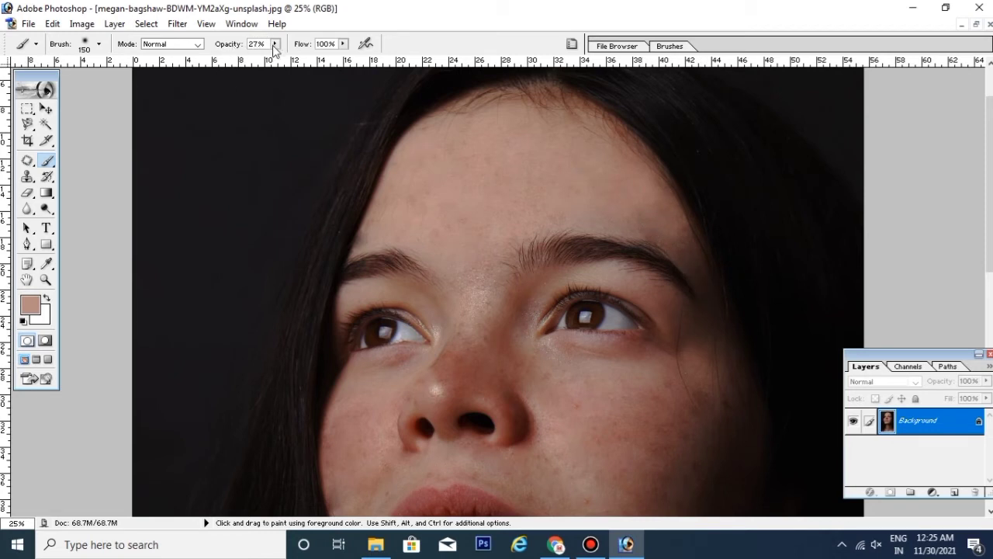
# Step: Lower opacity to 19% and softly repaint skin tone along the eyebrow and hairline
pyautogui.click(274, 43)
pyautogui.moveTo(277, 59); pyautogui.dragTo(270, 61)
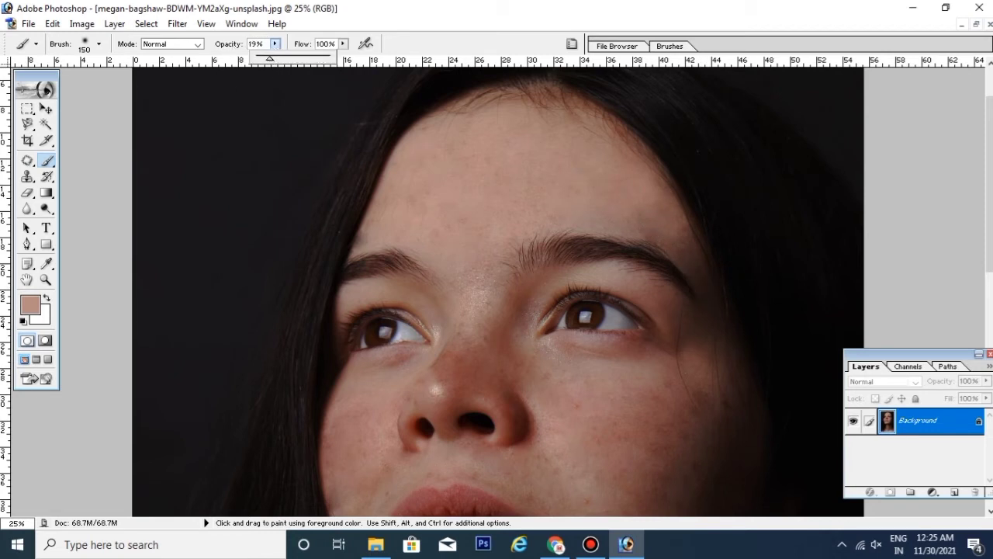
pyautogui.click(650, 232)
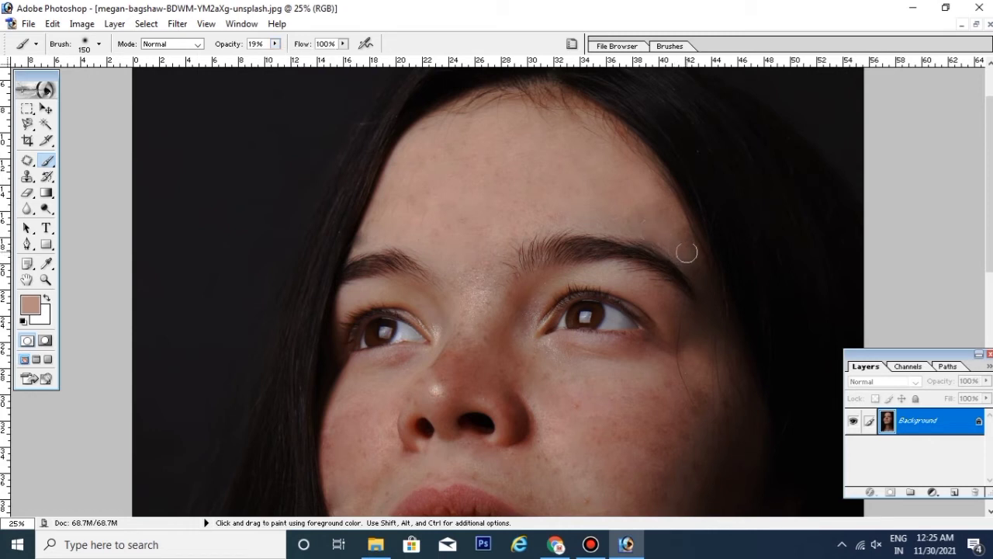
pyautogui.moveTo(687, 252)
pyautogui.mouseDown()
pyautogui.moveTo(676, 244)
pyautogui.moveTo(691, 271)
pyautogui.moveTo(642, 219)
pyautogui.mouseUp()
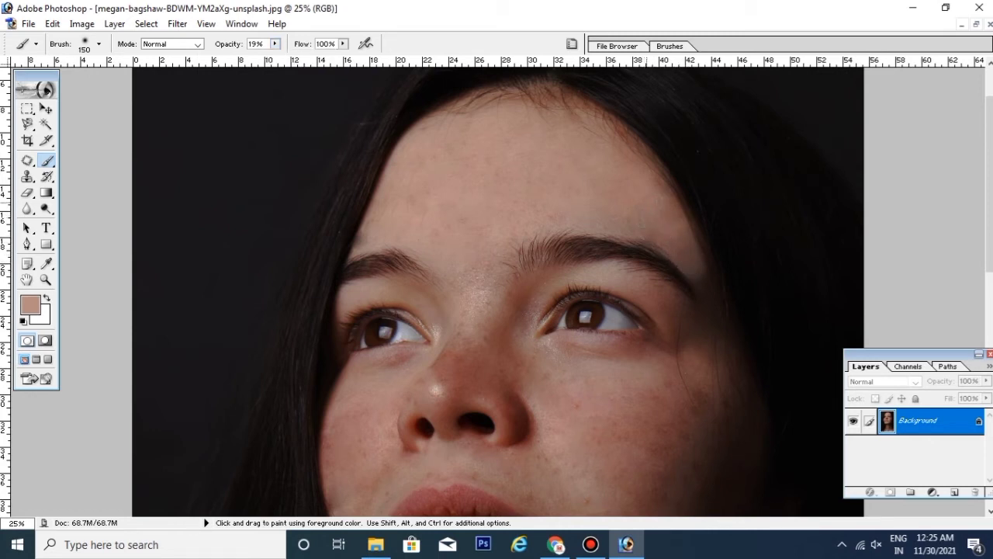
pyautogui.moveTo(481, 238); pyautogui.dragTo(481, 138)
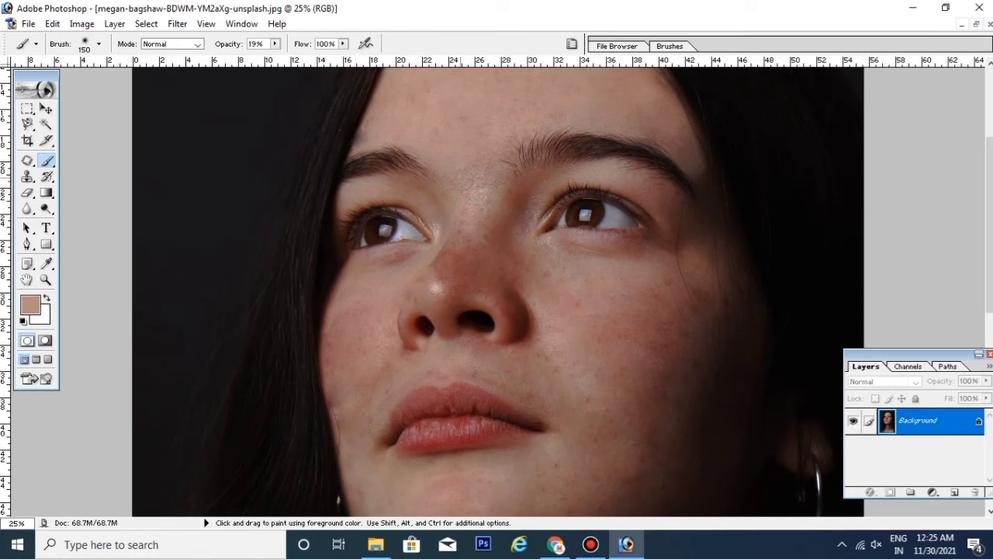
# Step: Paint soft skin tone over the nose bridge and around the right nostril
pyautogui.press('alt')
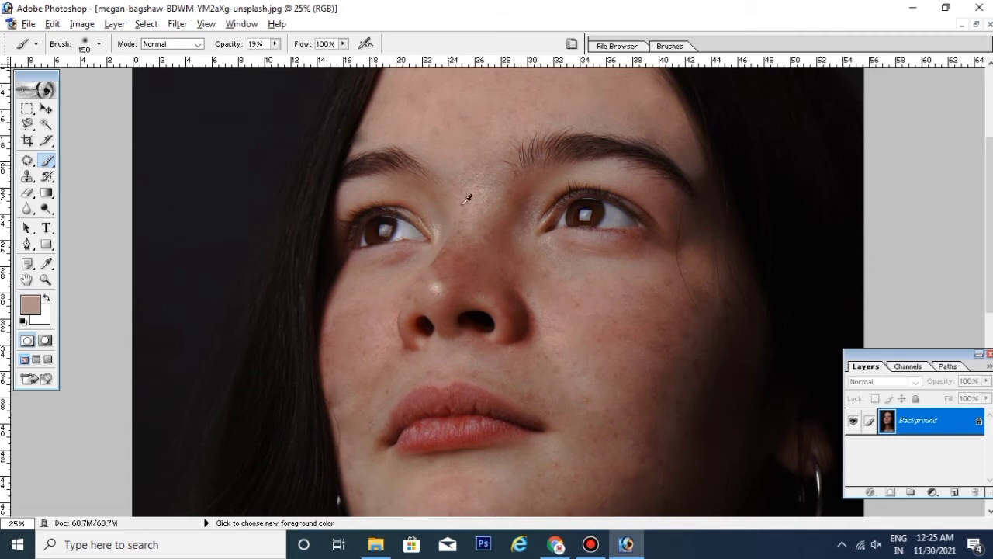
pyautogui.moveTo(455, 247)
pyautogui.mouseDown()
pyautogui.moveTo(439, 272)
pyautogui.moveTo(450, 294)
pyautogui.mouseUp()
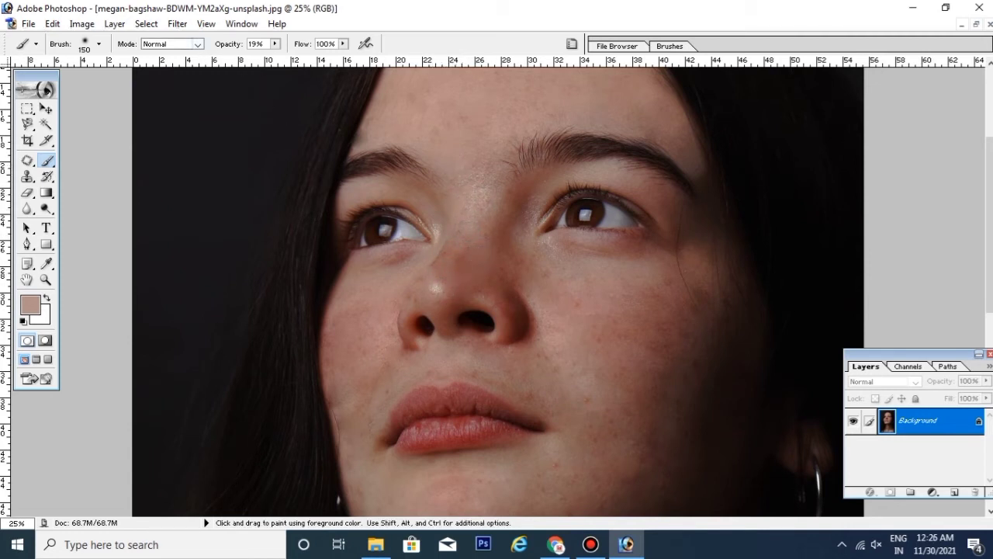
pyautogui.moveTo(480, 250); pyautogui.dragTo(452, 272)
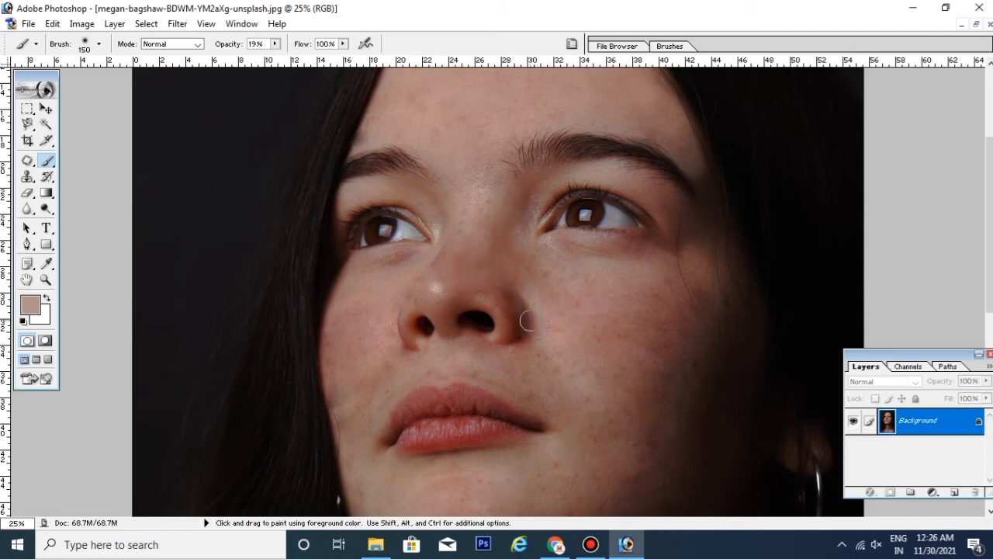
pyautogui.moveTo(510, 306); pyautogui.dragTo(457, 296)
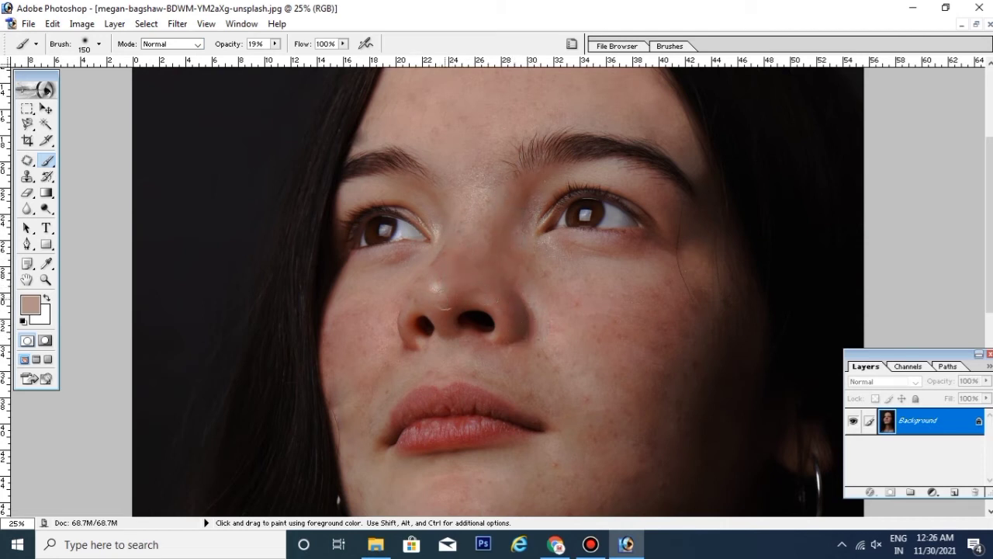
# Step: Resample a slightly darker skin tone near the nose as the paint colour
pyautogui.keyDown('alt'); pyautogui.click(459, 228); pyautogui.keyUp('alt')
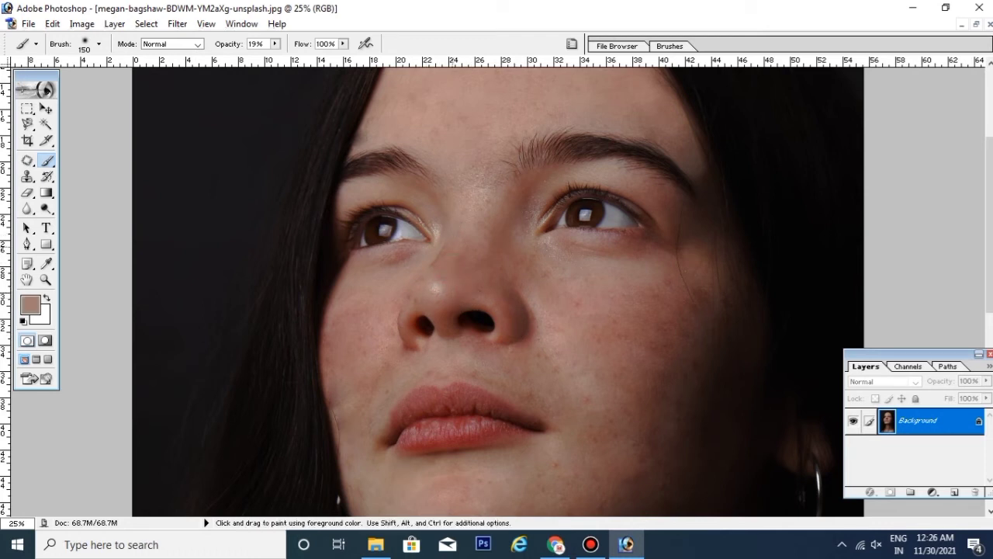
pyautogui.scroll(-1, 477, 171)
pyautogui.scroll(-2, 476, 171)
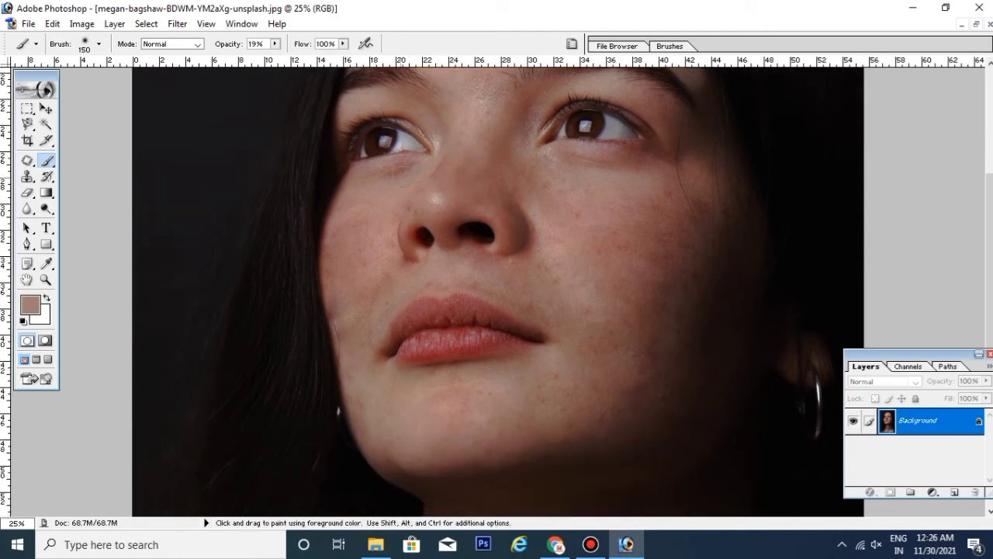
pyautogui.keyDown('alt'); pyautogui.click(391, 187); pyautogui.keyUp('alt')
# Step: Sample a darker skin tone and dab it faintly under the nose at 19% opacity
pyautogui.keyDown('alt'); pyautogui.click(378, 267); pyautogui.keyUp('alt')
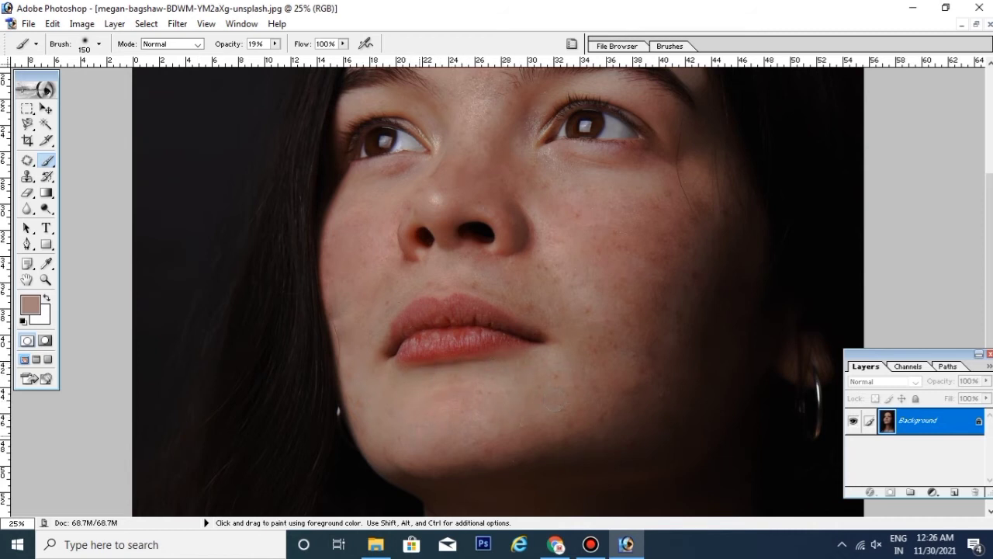
pyautogui.keyDown('alt'); pyautogui.click(535, 382); pyautogui.keyUp('alt')
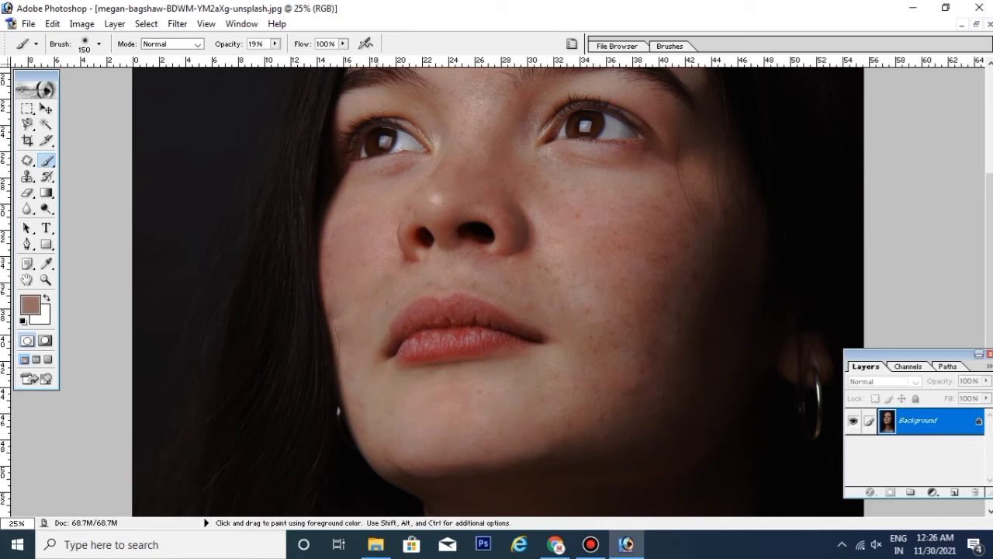
pyautogui.click(494, 252)
pyautogui.moveTo(556, 317); pyautogui.dragTo(556, 379)
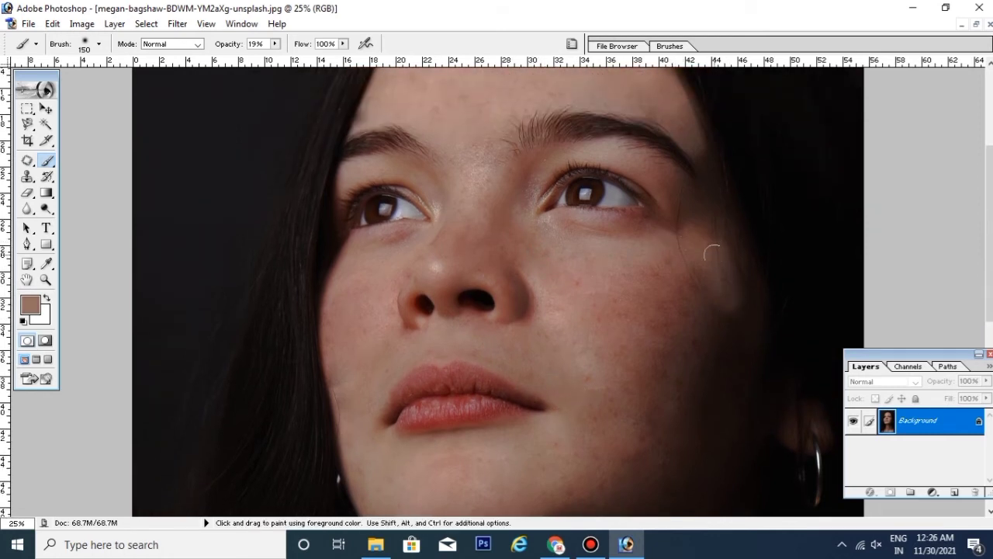
pyautogui.press('space')
pyautogui.moveTo(683, 239); pyautogui.dragTo(683, 152)
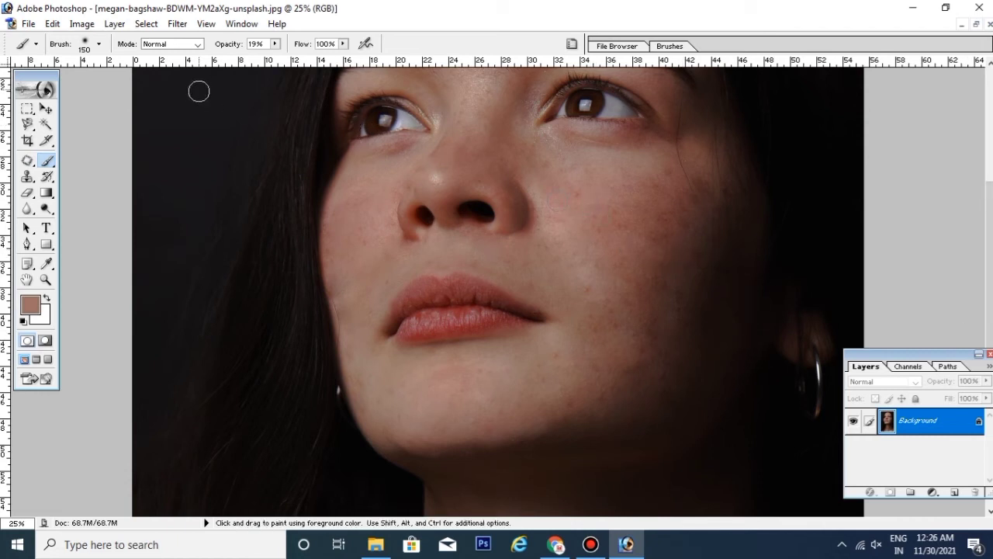
# Step: Stroke the right cheek highlight at 13% opacity, then drop opacity to 9% and enlarge the brush
pyautogui.click(274, 44)
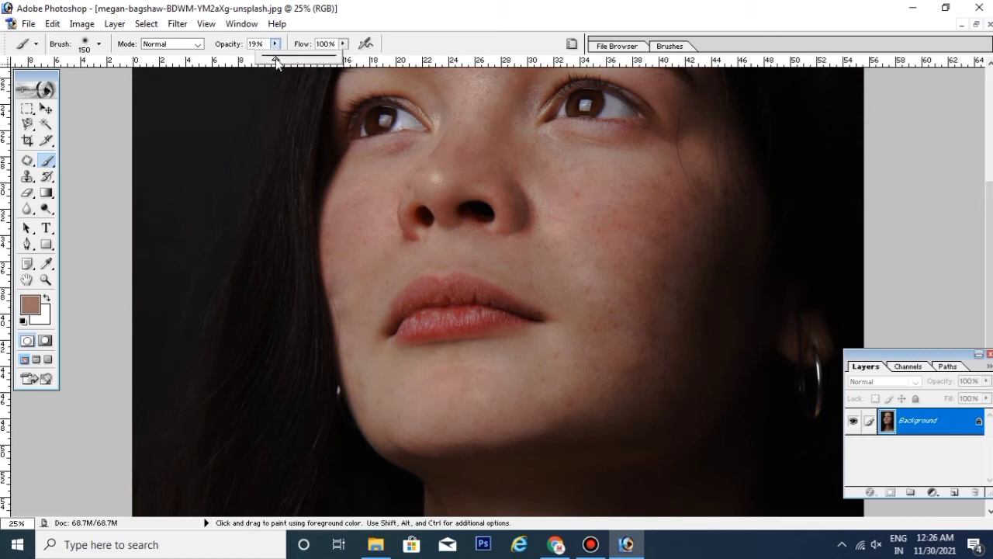
pyautogui.moveTo(276, 58); pyautogui.dragTo(271, 58)
pyautogui.click(649, 151)
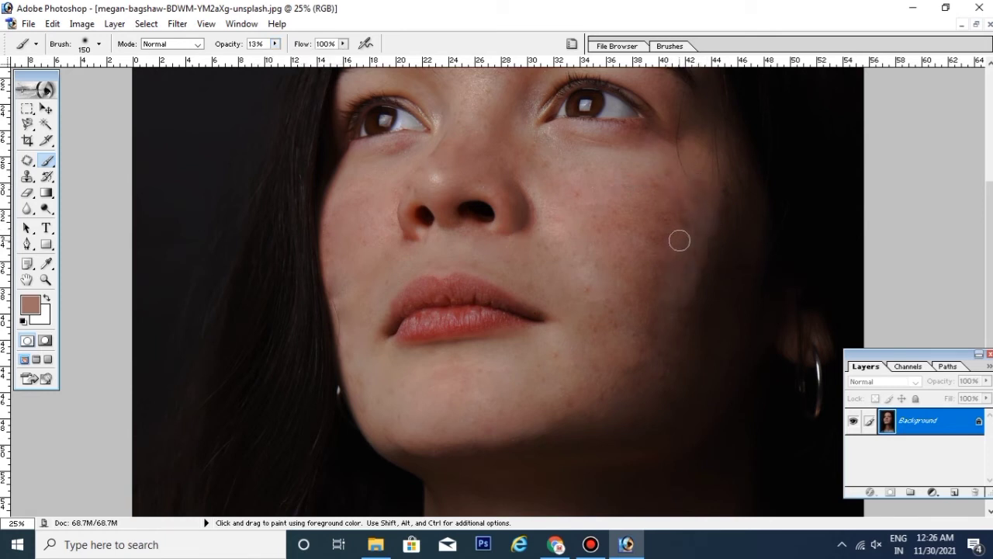
pyautogui.moveTo(678, 240); pyautogui.dragTo(674, 240)
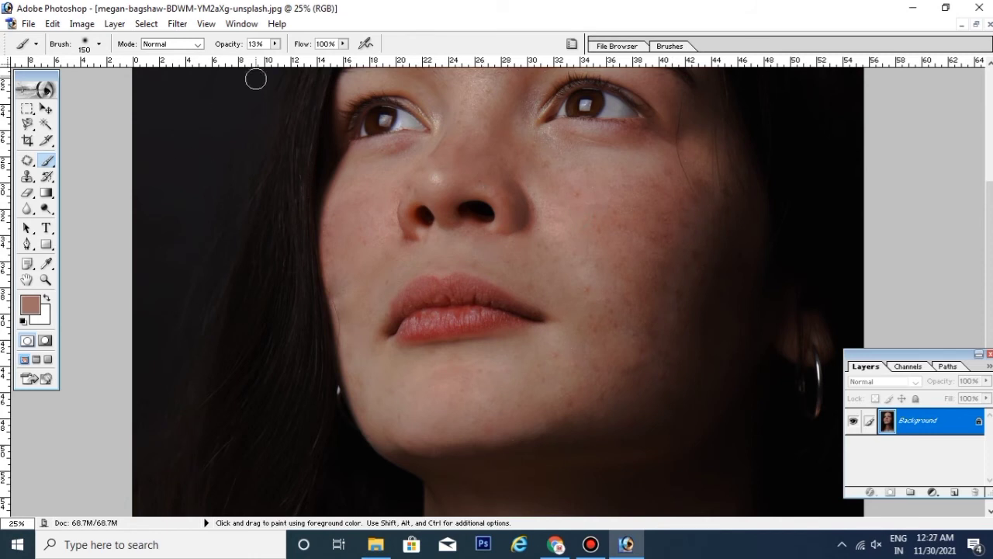
pyautogui.click(275, 44)
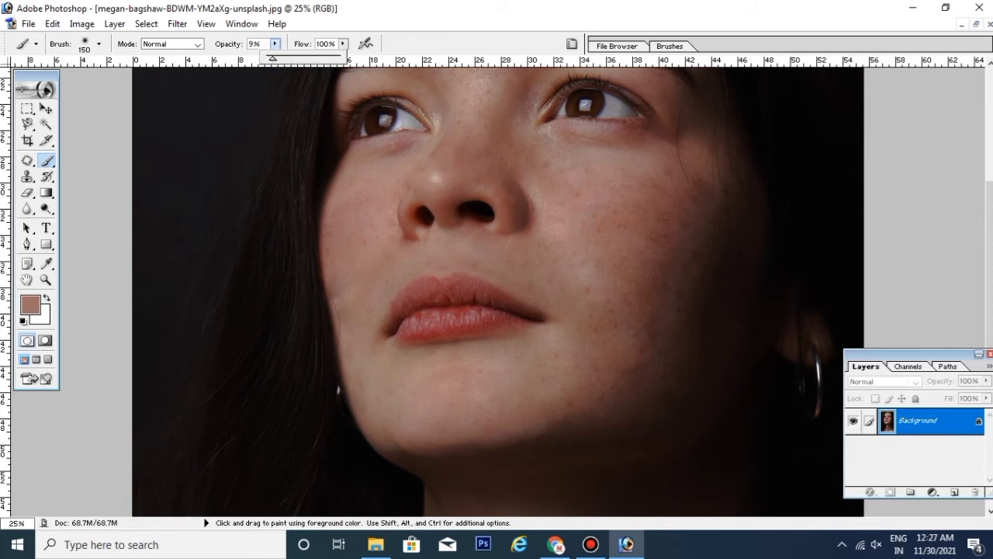
pyautogui.click(583, 204)
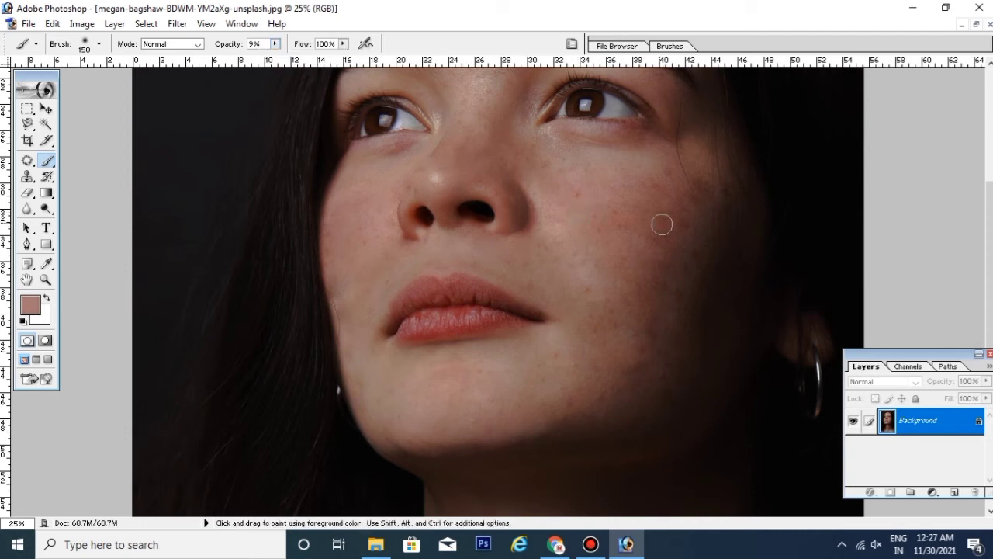
pyautogui.press(']')
pyautogui.press(']')
pyautogui.press(']')
pyautogui.press(']')
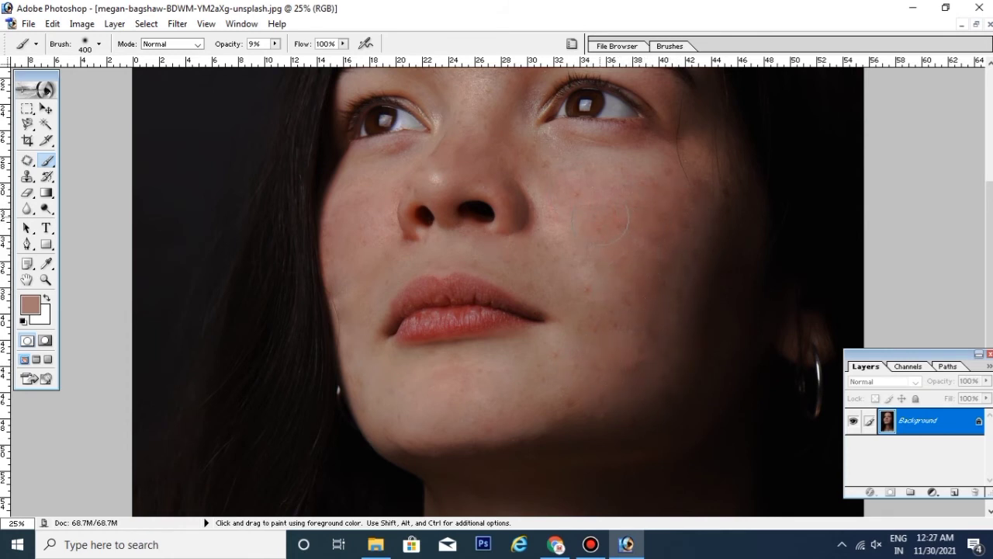
# Step: Keep the Normal blending mode and sample a cheek skin tone as the paint colour
pyautogui.click(197, 45)
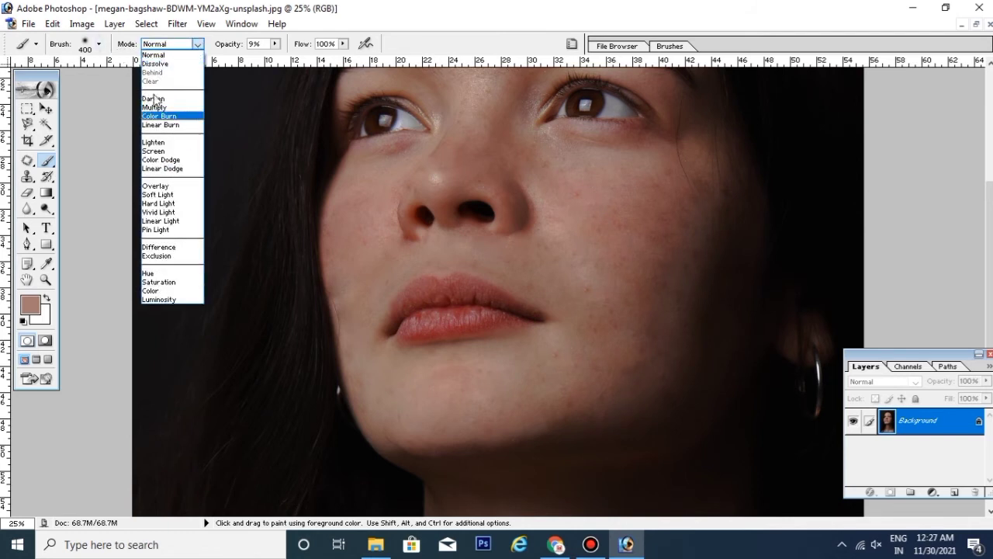
pyautogui.click(158, 56)
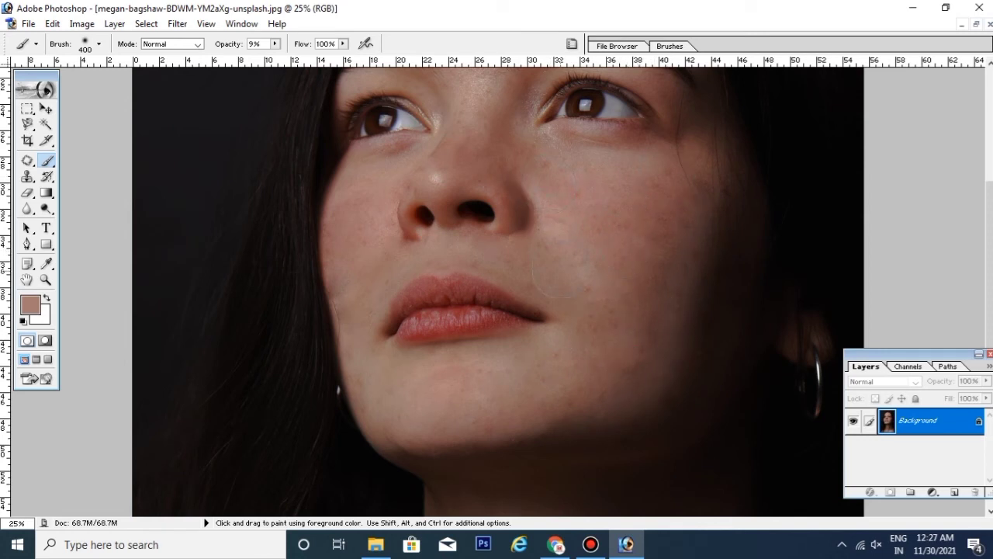
pyautogui.keyDown('alt'); pyautogui.click(560, 271); pyautogui.keyUp('alt')
pyautogui.moveTo(572, 251); pyautogui.dragTo(572, 375)
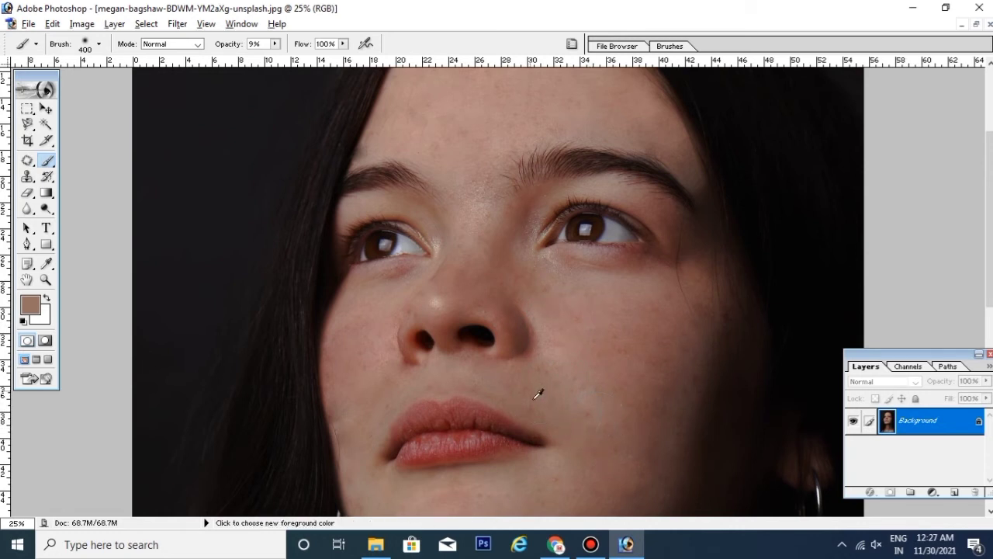
# Step: Shrink the brush to 300 and paint faint skin tone between the eyebrows
pyautogui.press('[')
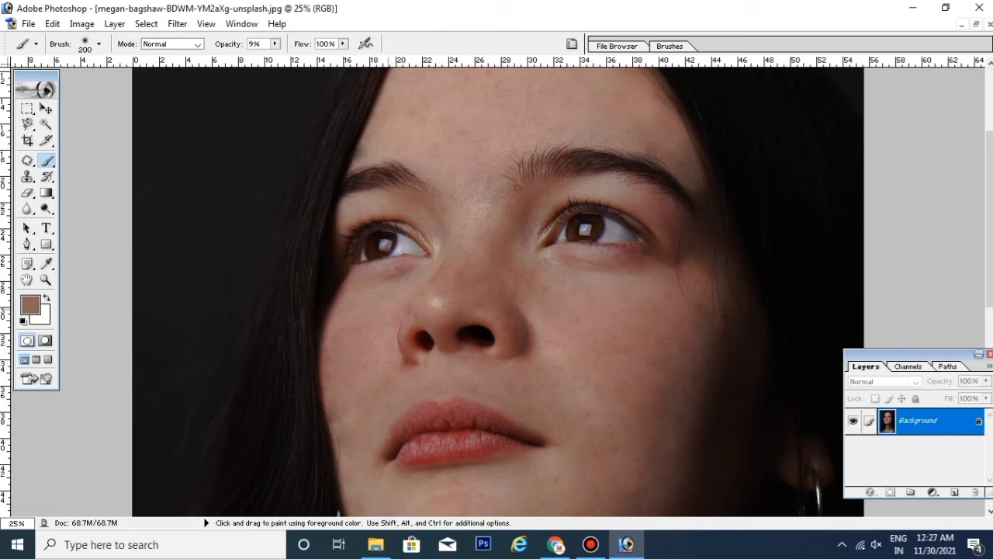
pyautogui.moveTo(481, 200); pyautogui.dragTo(495, 210)
pyautogui.press('alt')
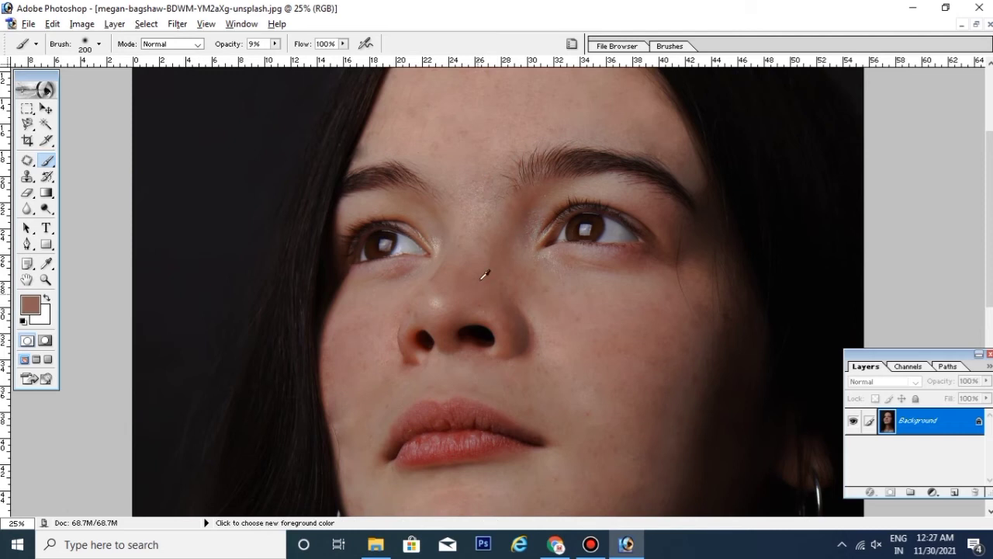
pyautogui.moveTo(474, 222); pyautogui.dragTo(474, 306)
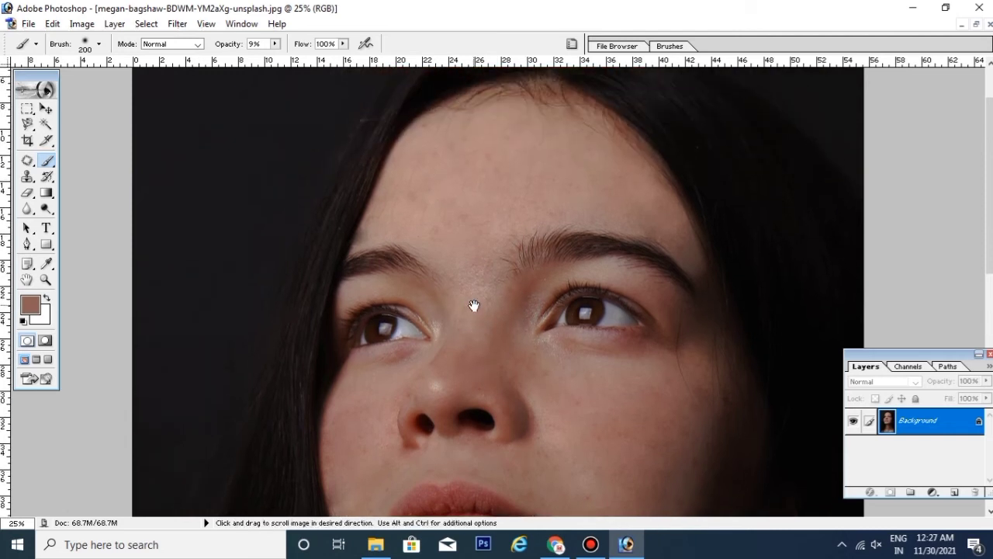
# Step: Resample skin from the forehead and brow, then paint faintly under the right eye
pyautogui.keyDown('alt'); pyautogui.click(467, 225); pyautogui.keyUp('alt')
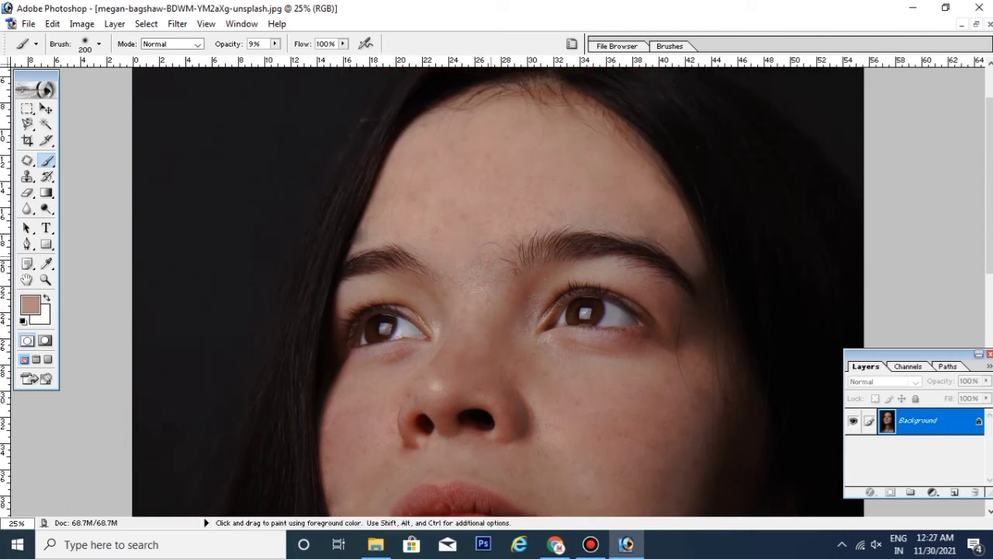
pyautogui.keyDown('alt'); pyautogui.click(518, 350); pyautogui.keyUp('alt')
pyautogui.moveTo(658, 358); pyautogui.dragTo(643, 344)
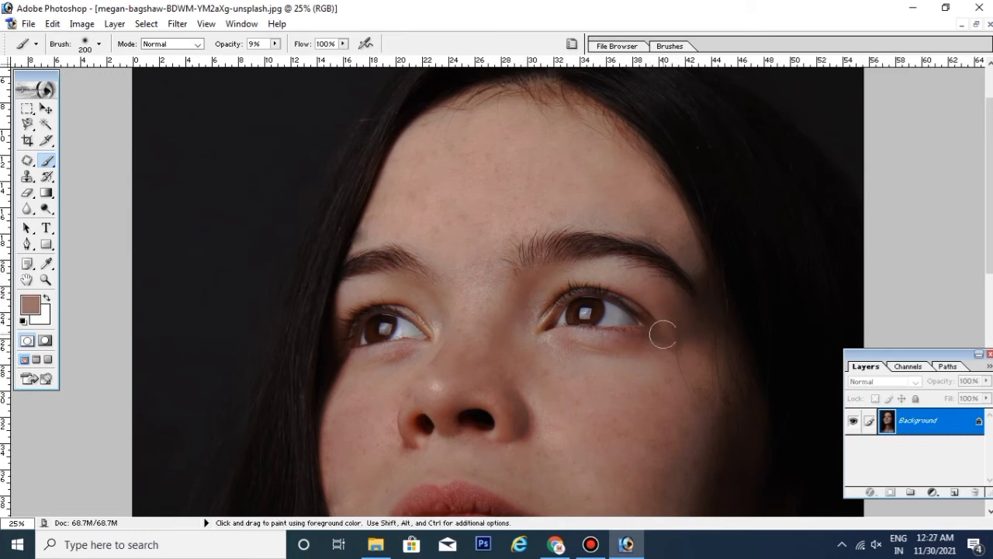
pyautogui.scroll(-3, 444, 306)
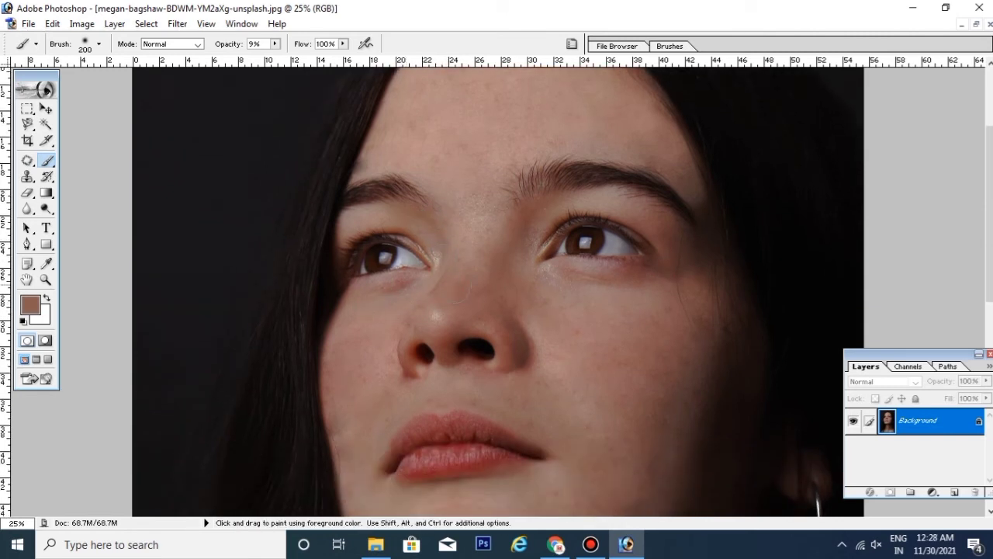
# Step: Sample a darker brown from the nose as the paint colour
pyautogui.press('ctrl')
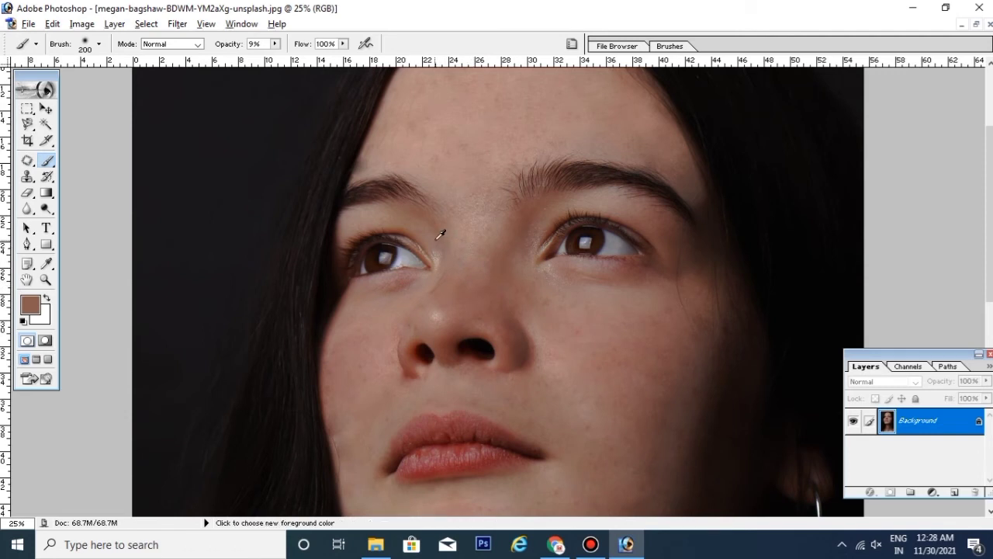
pyautogui.moveTo(483, 281); pyautogui.dragTo(511, 193)
pyautogui.keyDown('alt'); pyautogui.click(477, 220); pyautogui.keyUp('alt')
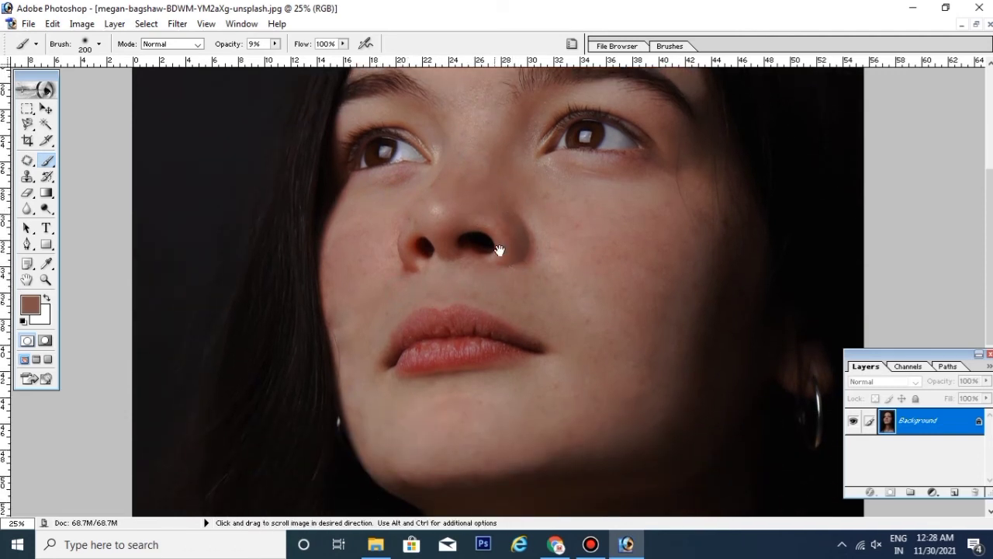
pyautogui.moveTo(496, 251); pyautogui.dragTo(481, 159)
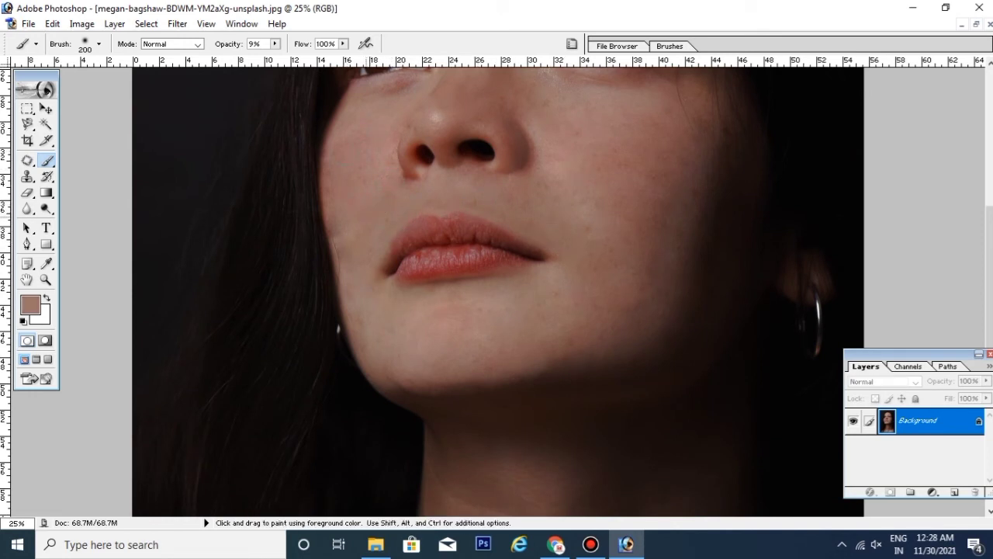
# Step: Set paint opacity to 12%, sample the cheek's skin tone, and enlarge the brush to 600
pyautogui.click(274, 43)
pyautogui.moveTo(272, 62)
pyautogui.mouseDown()
pyautogui.moveTo(282, 63)
pyautogui.moveTo(269, 65)
pyautogui.mouseUp()
pyautogui.click(388, 200)
pyautogui.keyDown('alt'); pyautogui.click(577, 151); pyautogui.keyUp('alt')
pyautogui.press(']')
pyautogui.press(']')
pyautogui.press(']')
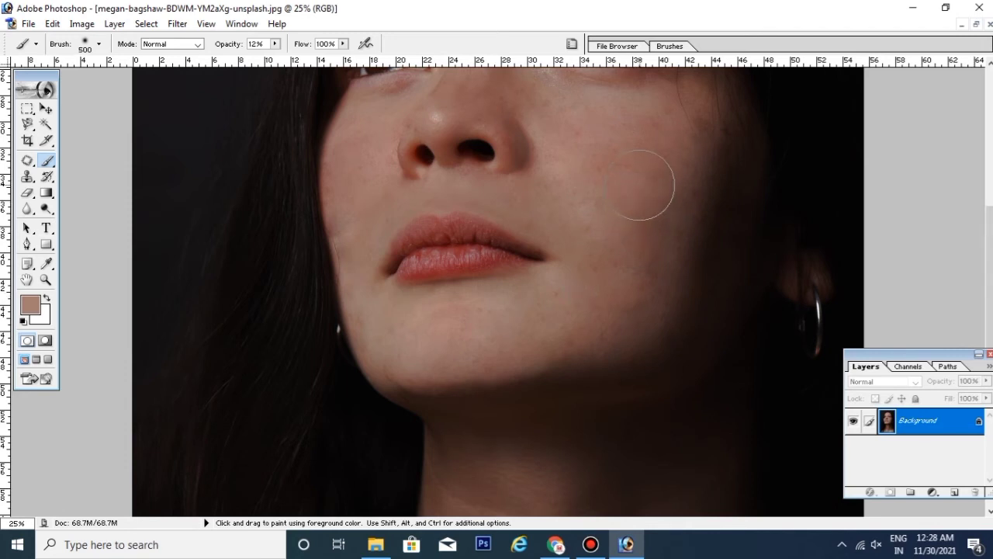
pyautogui.press(']')
# Step: Sample a darker brown from the neck and zoom out to 16.67%
pyautogui.moveTo(494, 325); pyautogui.dragTo(466, 66)
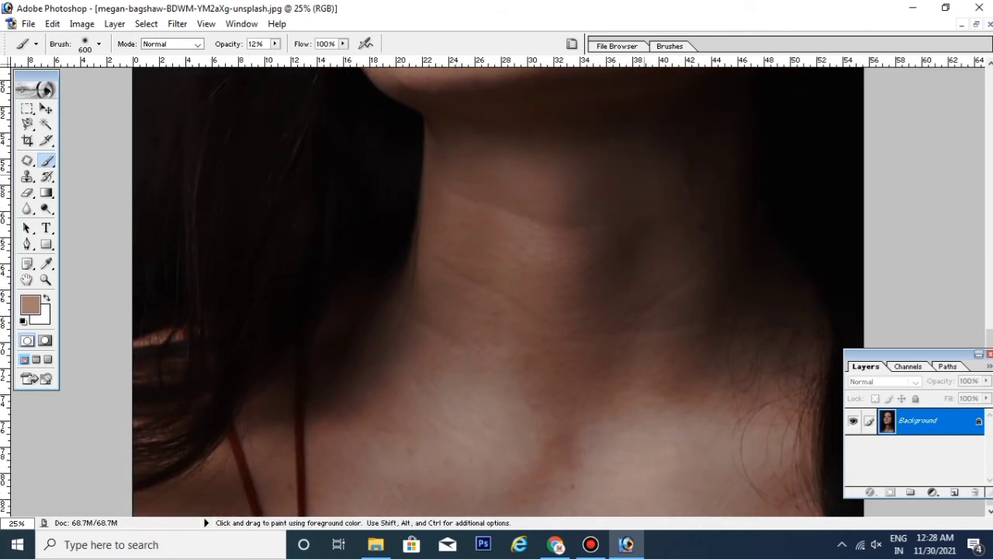
pyautogui.keyDown('alt'); pyautogui.click(499, 298); pyautogui.keyUp('alt')
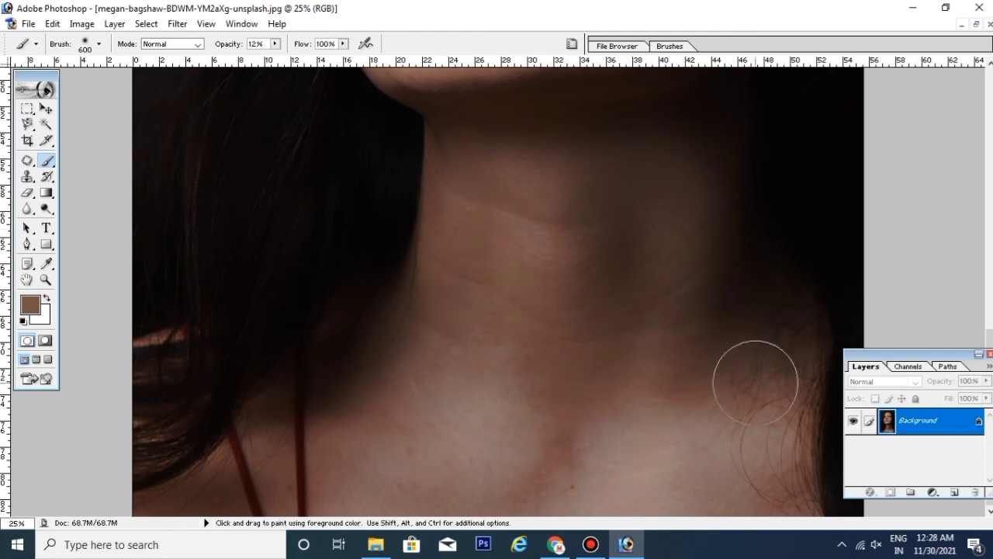
pyautogui.scroll(5, 559, 346)
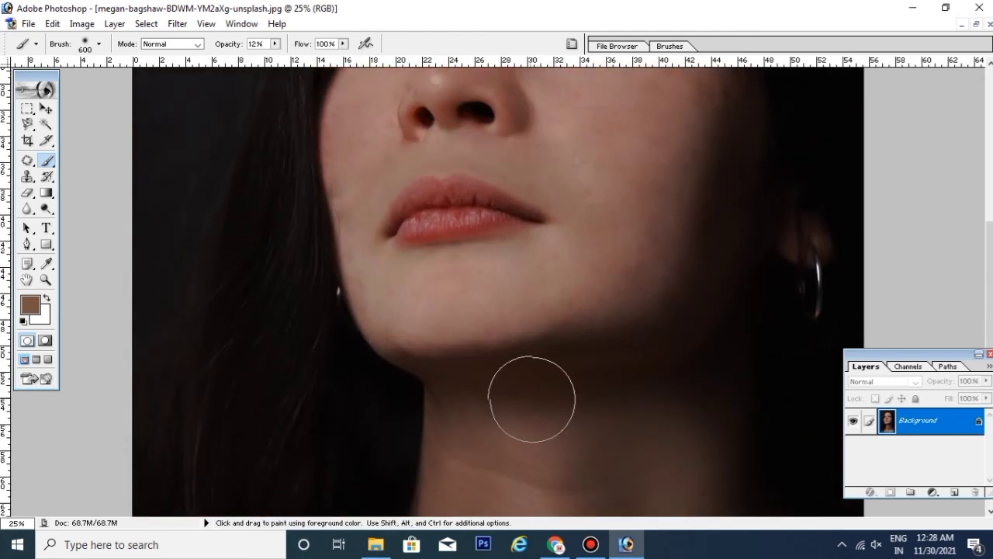
pyautogui.hotkey('ctrl', '-')
pyautogui.scroll(5, 513, 261)
# Step: Zoom to 25%, sample a lighter skin tone beside the nose, and shrink the brush to 175
pyautogui.hotkey('ctrl', '+')
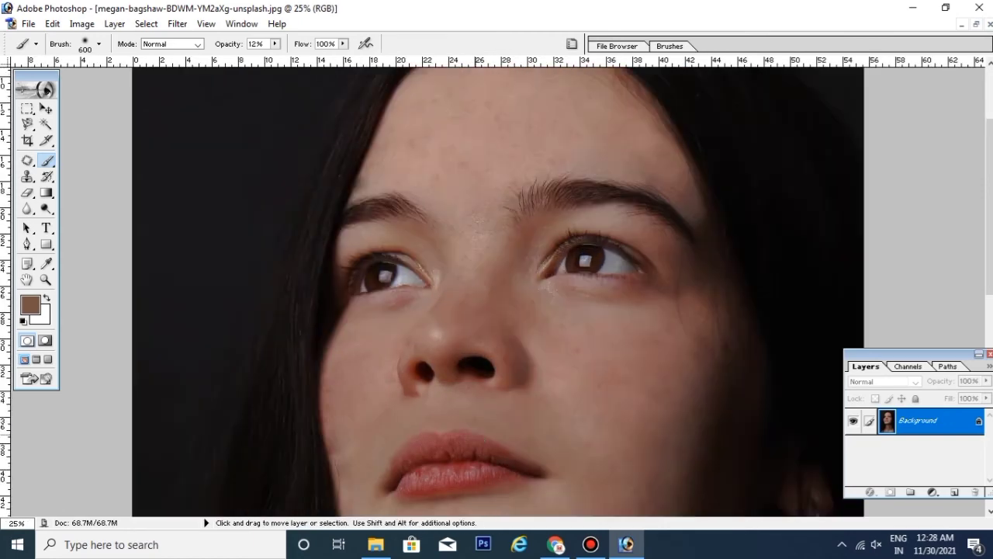
pyautogui.scroll(-3, 455, 339)
pyautogui.hotkey('ctrl', '-')
pyautogui.hotkey('ctrl', '+')
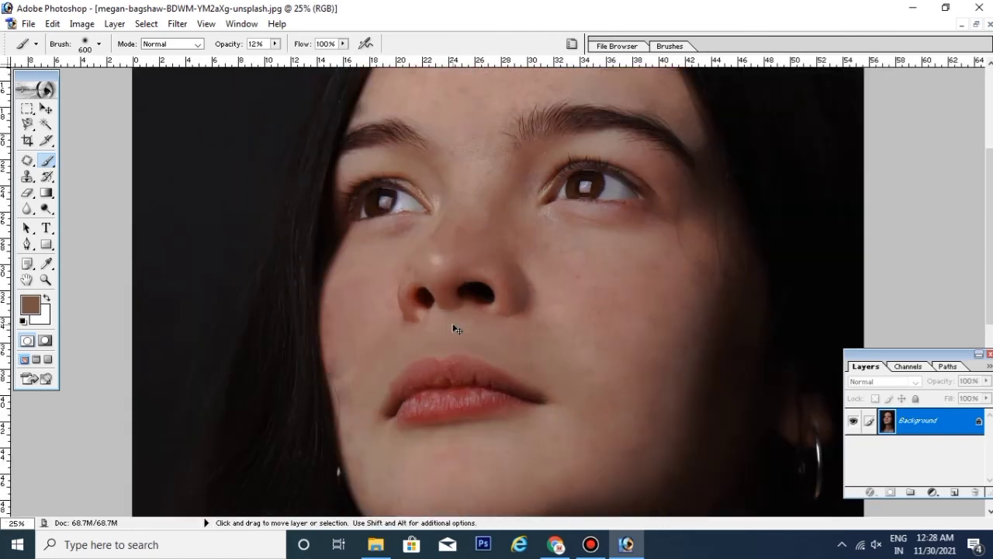
pyautogui.press('[')
pyautogui.press('[')
pyautogui.press('[')
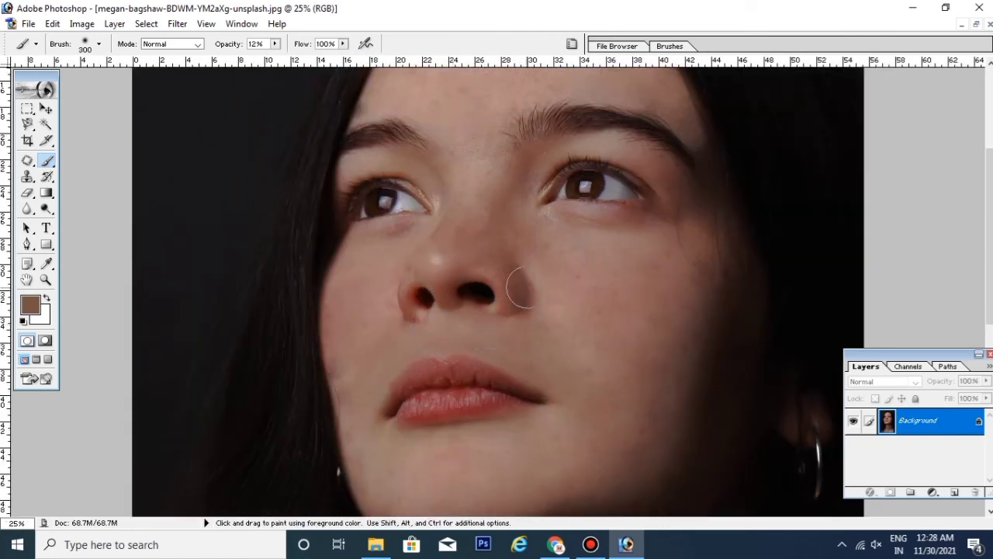
pyautogui.keyDown('alt'); pyautogui.click(544, 287); pyautogui.keyUp('alt')
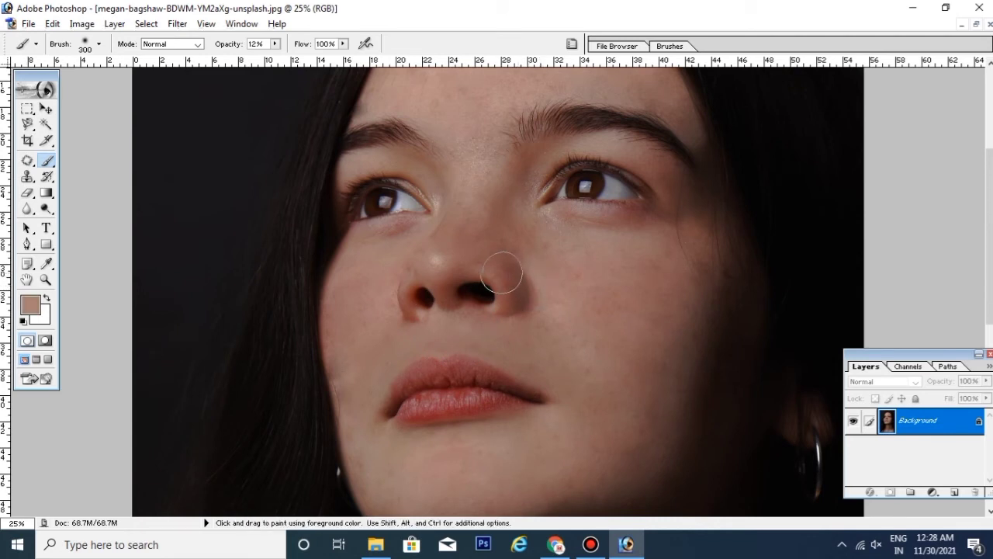
pyautogui.press('[')
pyautogui.press('[')
pyautogui.press('[')
# Step: Sample a darker brown from the face, then pick a lighter skin tone instead
pyautogui.scroll(-2, 559, 279)
pyautogui.scroll(4, 613, 318)
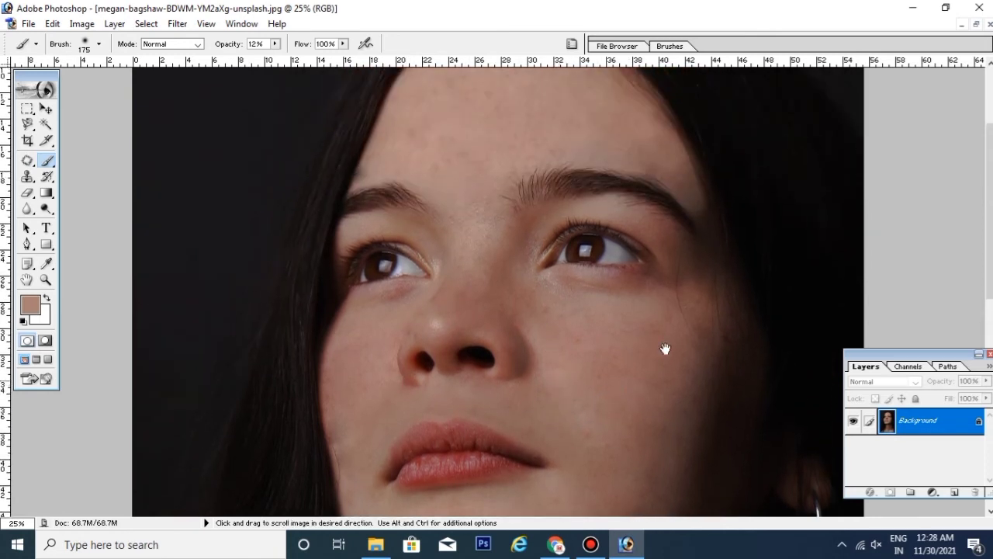
pyautogui.keyDown('alt'); pyautogui.click(674, 264); pyautogui.keyUp('alt')
pyautogui.moveTo(550, 162); pyautogui.dragTo(524, 213)
pyautogui.scroll(-2, 430, 281)
pyautogui.keyDown('alt'); pyautogui.click(391, 284); pyautogui.keyUp('alt')
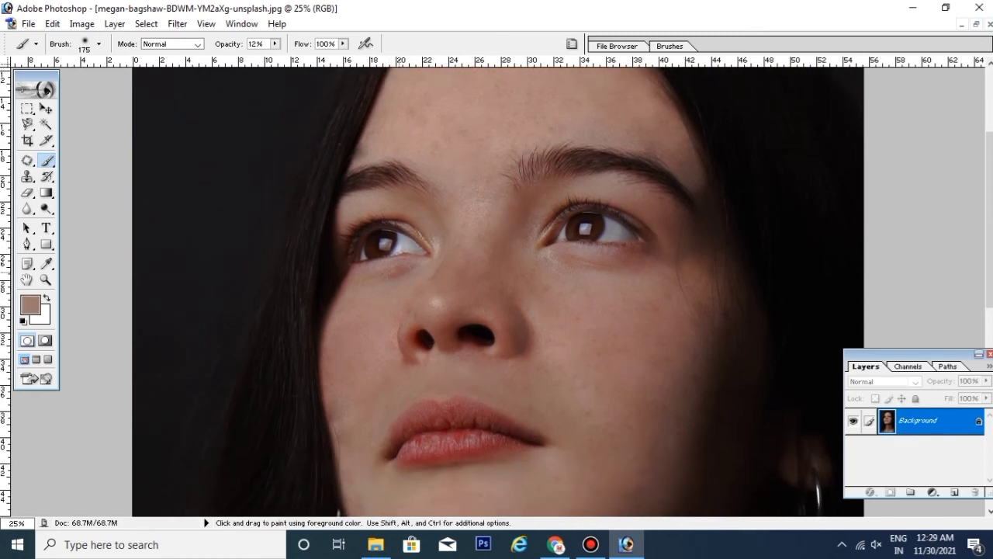
# Step: Sample the cheek's skin colour and enlarge the brush to 700
pyautogui.scroll(-2, 399, 233)
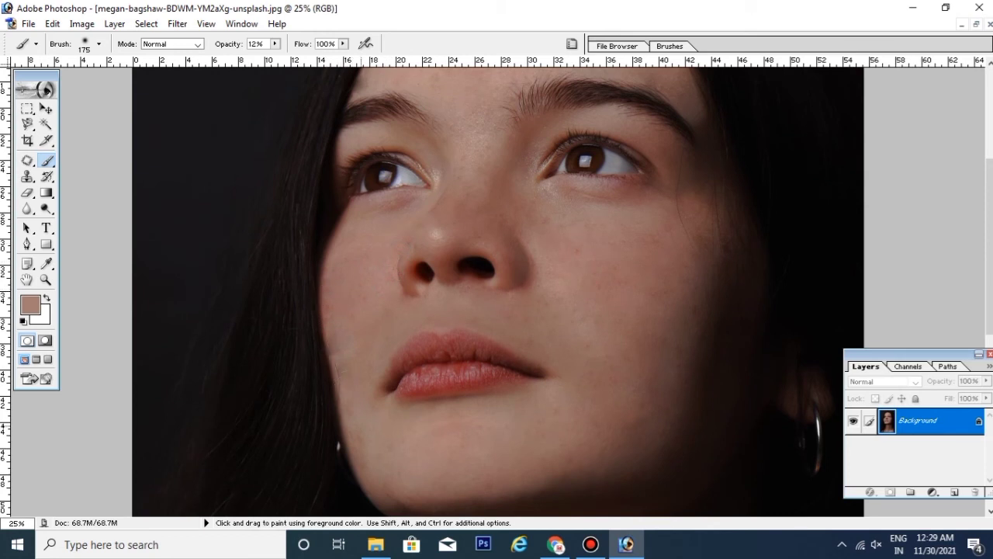
pyautogui.scroll(-3, 600, 454)
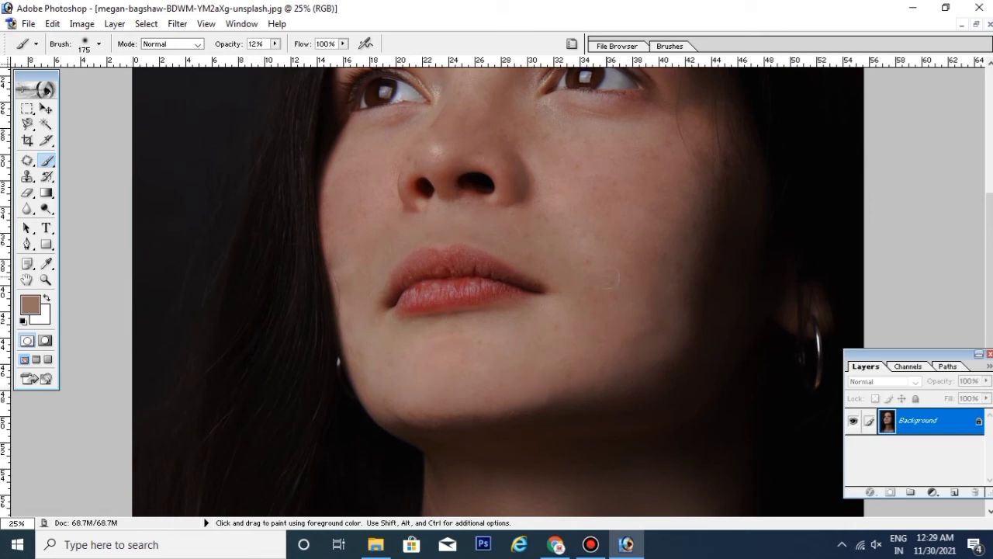
pyautogui.keyDown('alt'); pyautogui.click(556, 321); pyautogui.keyUp('alt')
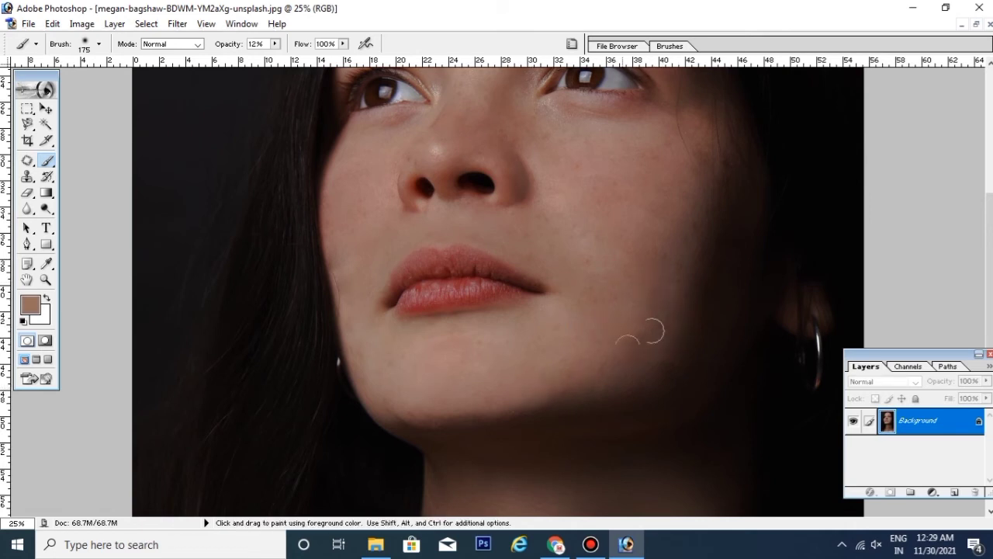
pyautogui.press(']')
pyautogui.press(']')
pyautogui.press(']')
pyautogui.press(']')
pyautogui.press(']')
pyautogui.press(']')
pyautogui.moveTo(585, 256); pyautogui.dragTo(574, 330)
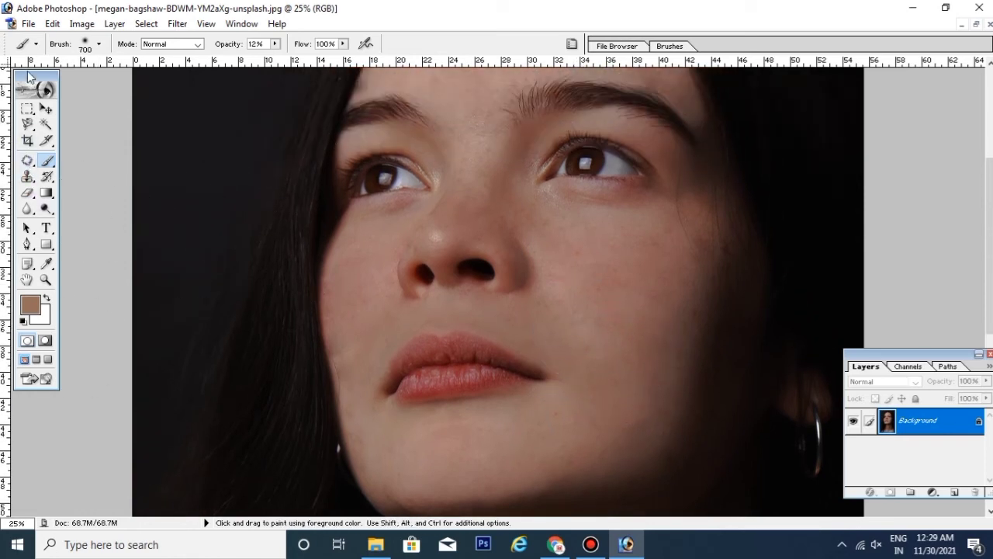
pyautogui.moveTo(29, 80); pyautogui.dragTo(30, 83)
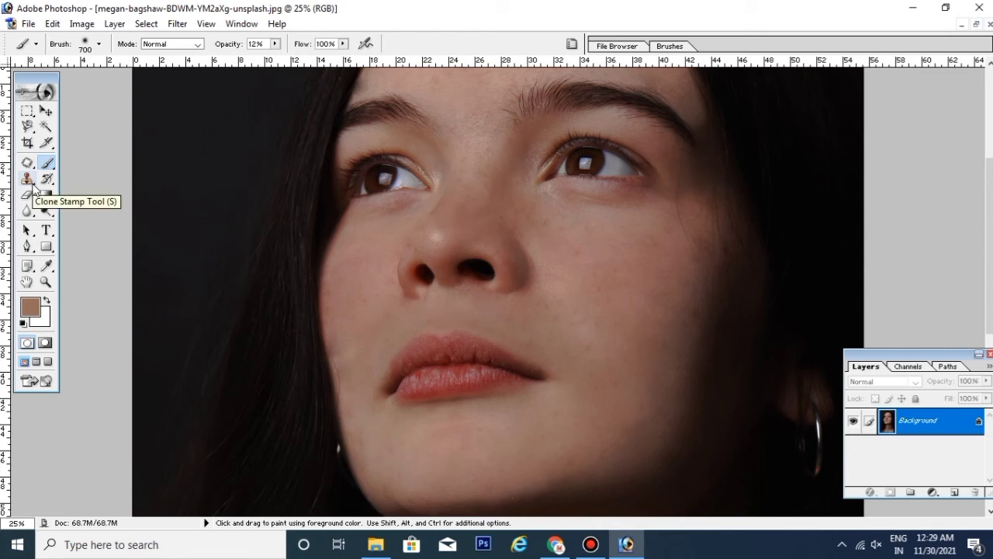
# Step: Switch to the Clone Stamp Tool and zoom to 50% on the nose and cheek
pyautogui.moveTo(33, 189); pyautogui.dragTo(91, 183)
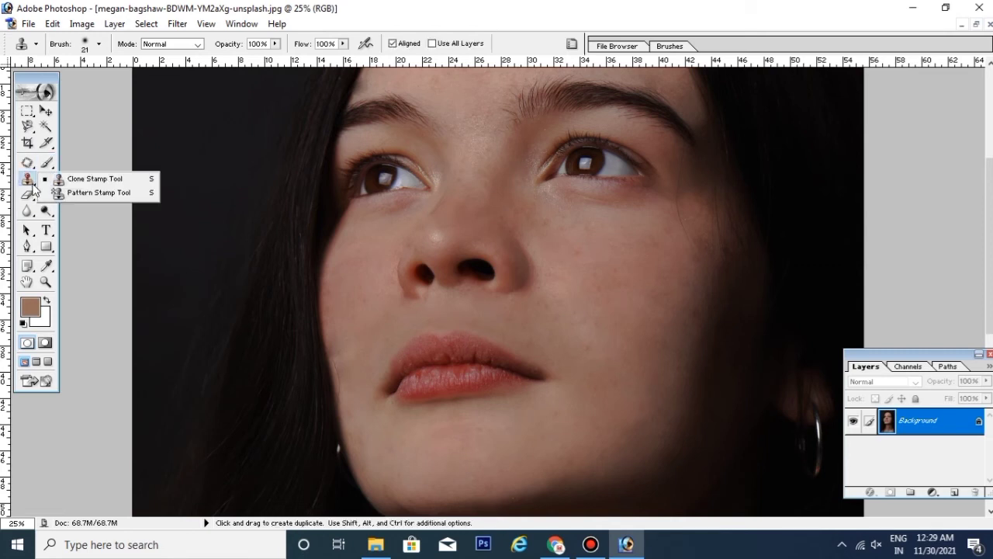
pyautogui.click(98, 184)
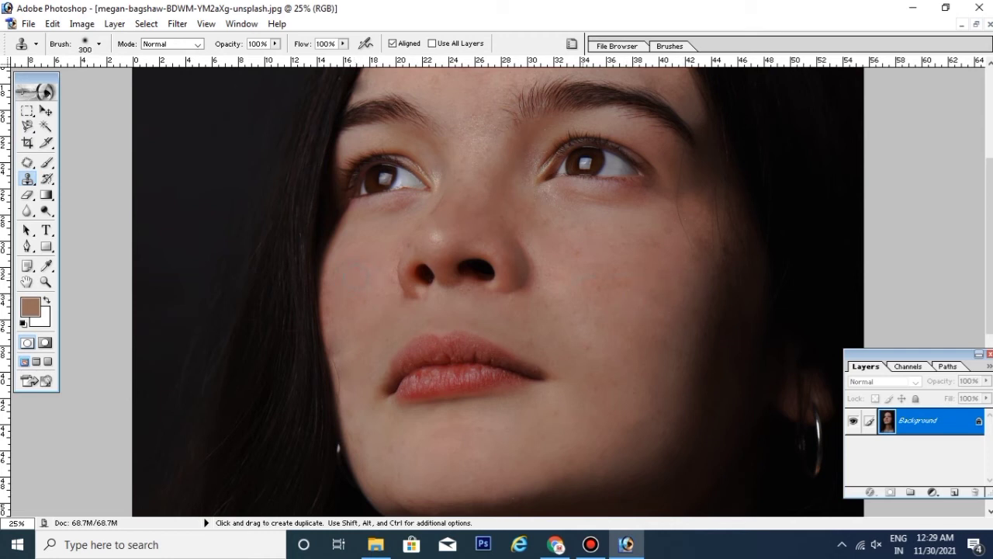
pyautogui.moveTo(572, 315); pyautogui.dragTo(572, 424)
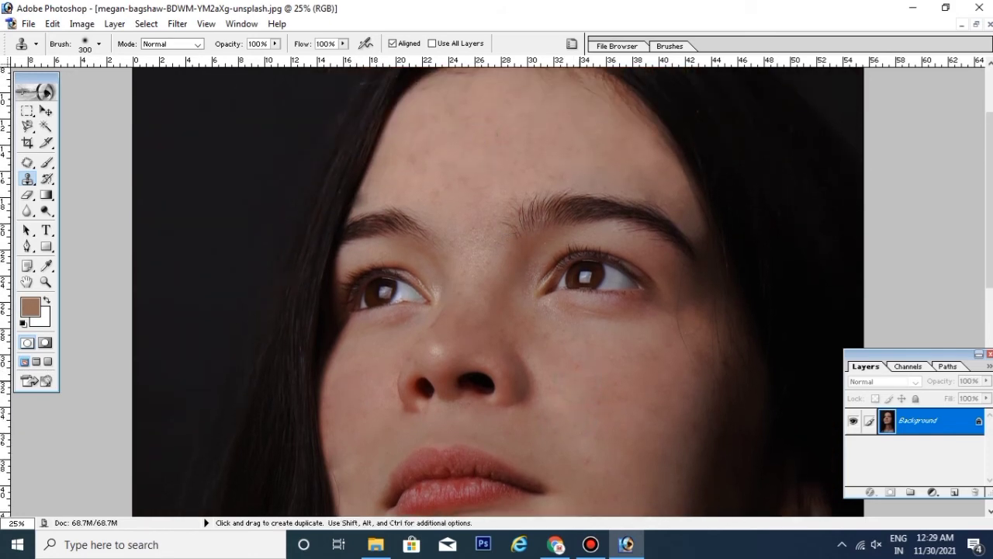
pyautogui.hotkey('ctrl', '+')
pyautogui.moveTo(590, 373); pyautogui.dragTo(468, 228)
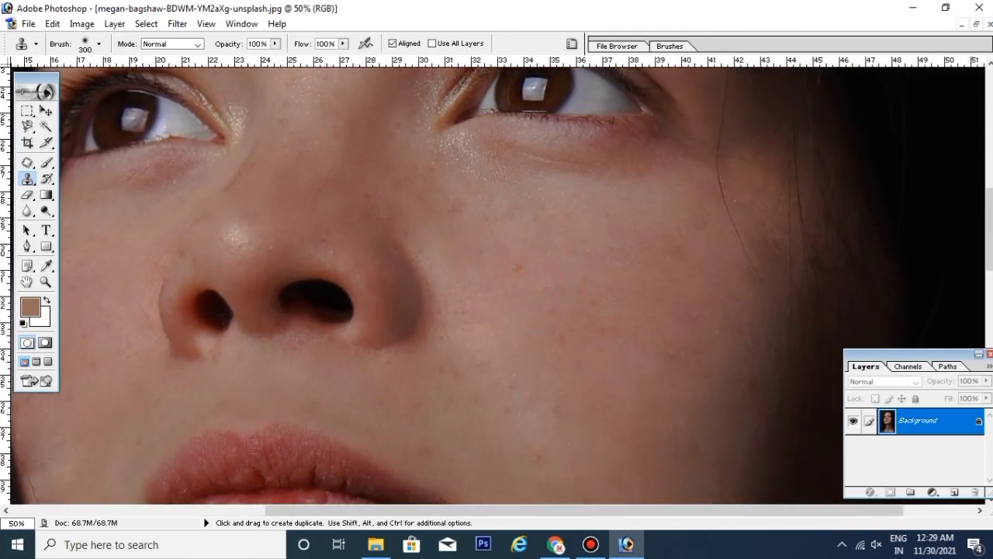
pyautogui.keyDown('alt'); pyautogui.click(580, 248); pyautogui.keyUp('alt')
# Step: Lower clone opacity to 78% and sample clean cheek skin as the source
pyautogui.click(274, 44)
pyautogui.moveTo(284, 59); pyautogui.dragTo(260, 59)
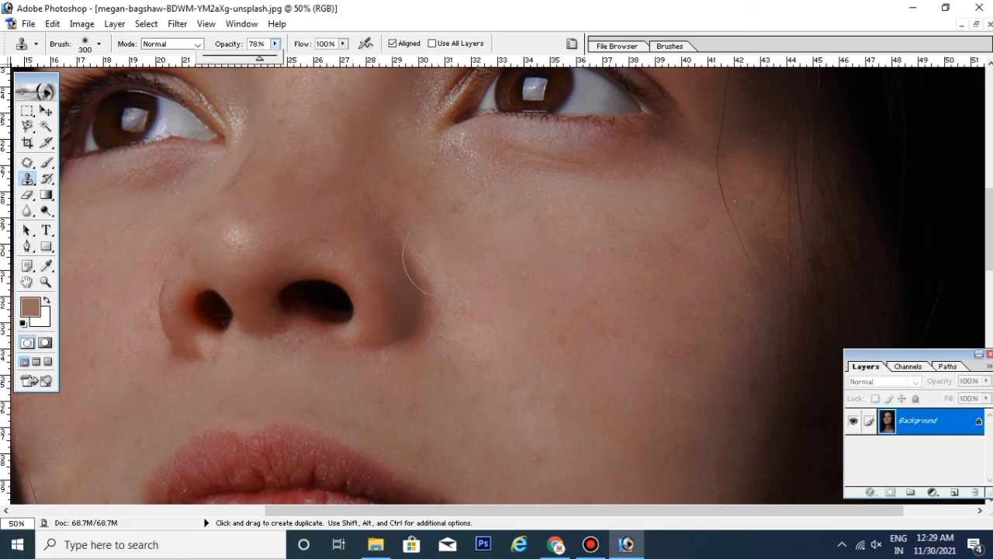
pyautogui.keyDown('alt'); pyautogui.click(473, 275); pyautogui.keyUp('alt')
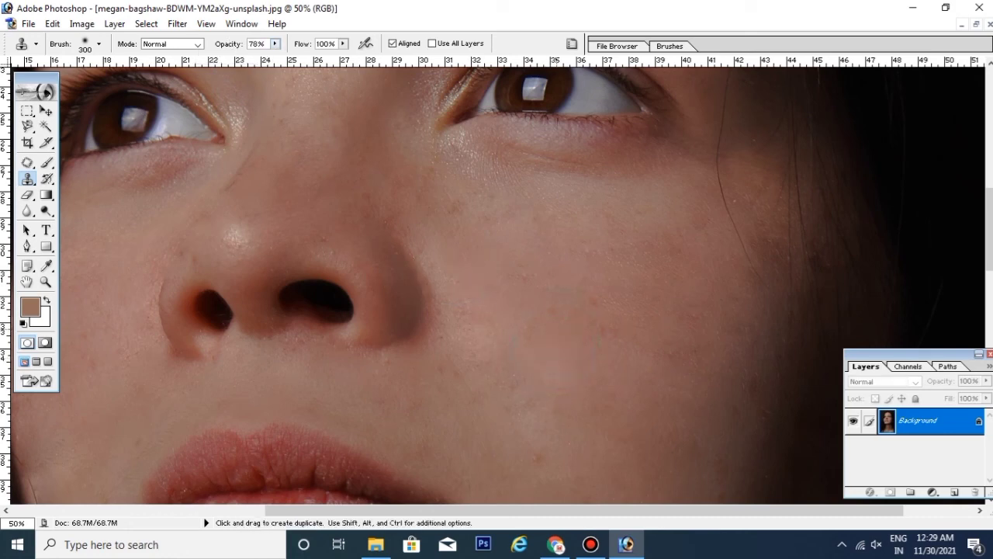
pyautogui.hotkey('ctrl', '-')
pyautogui.moveTo(603, 332); pyautogui.dragTo(543, 233)
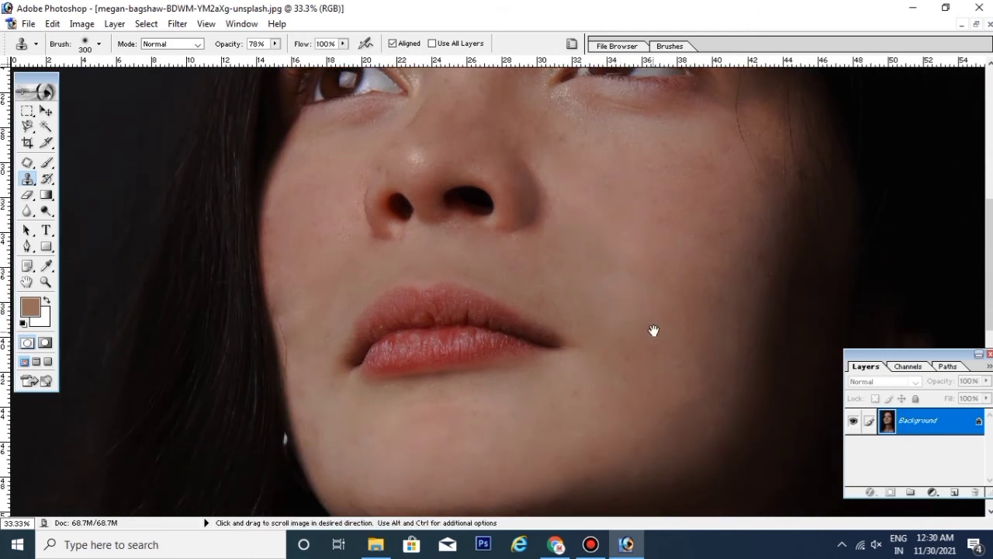
# Step: Sample clean cheek skin and clone over the light blemish beside the mouth
pyautogui.moveTo(654, 333); pyautogui.dragTo(624, 231)
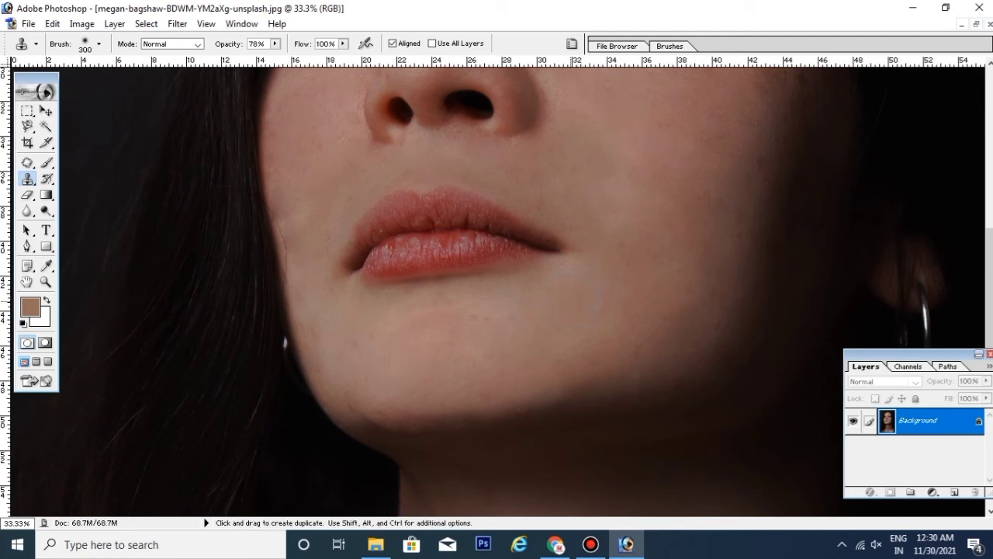
pyautogui.keyDown('alt'); pyautogui.click(643, 253); pyautogui.keyUp('alt')
pyautogui.scroll(3, 652, 245)
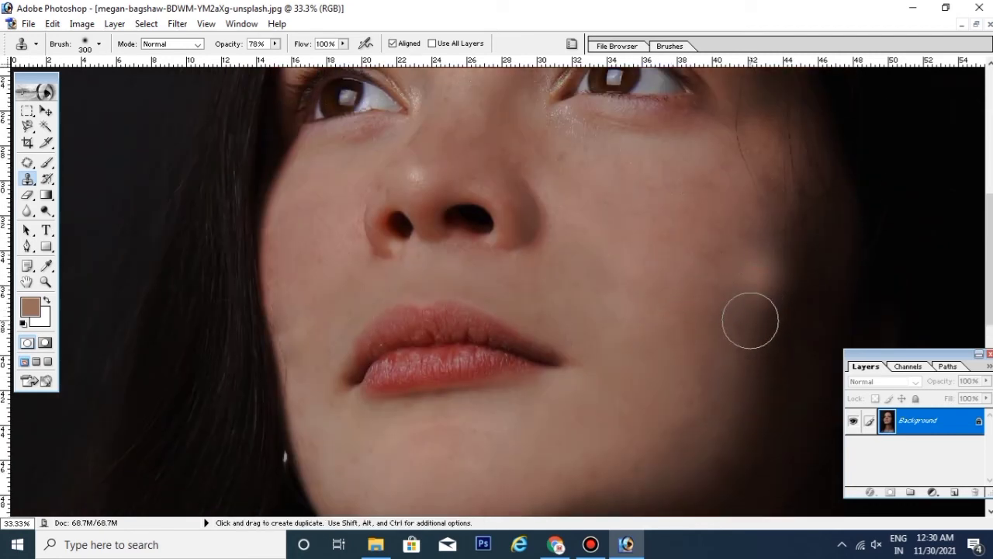
pyautogui.moveTo(751, 321)
pyautogui.mouseDown()
pyautogui.moveTo(757, 267)
pyautogui.moveTo(738, 337)
pyautogui.mouseUp()
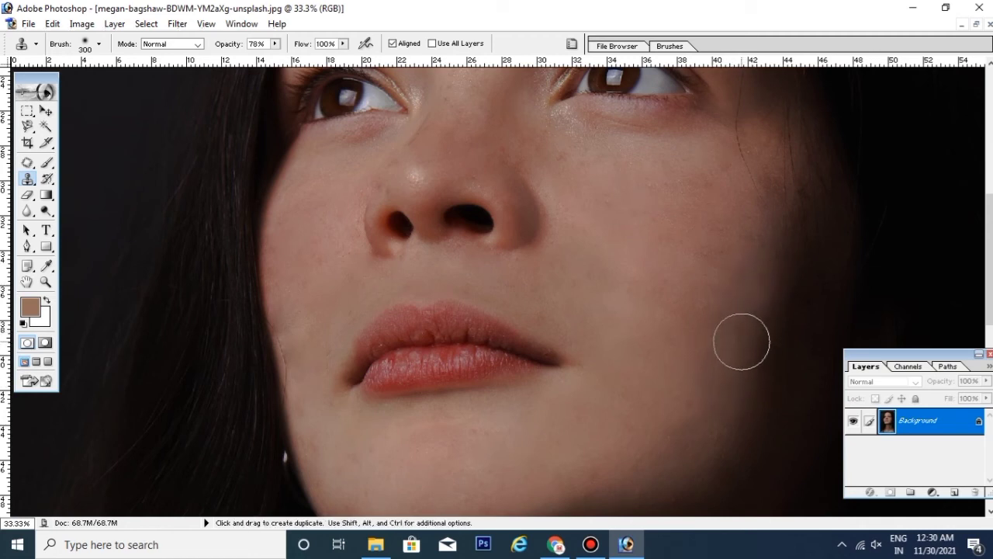
# Step: Resample fresh clone sources on the cheek and bring the brows and forehead into view
pyautogui.keyDown('alt'); pyautogui.click(739, 220); pyautogui.keyUp('alt')
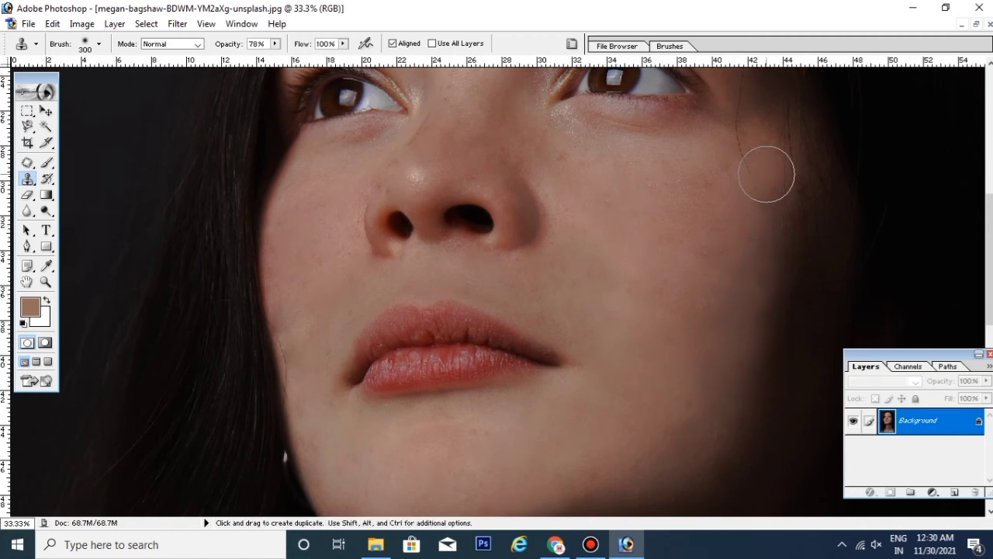
pyautogui.keyDown('alt'); pyautogui.click(745, 248); pyautogui.keyUp('alt')
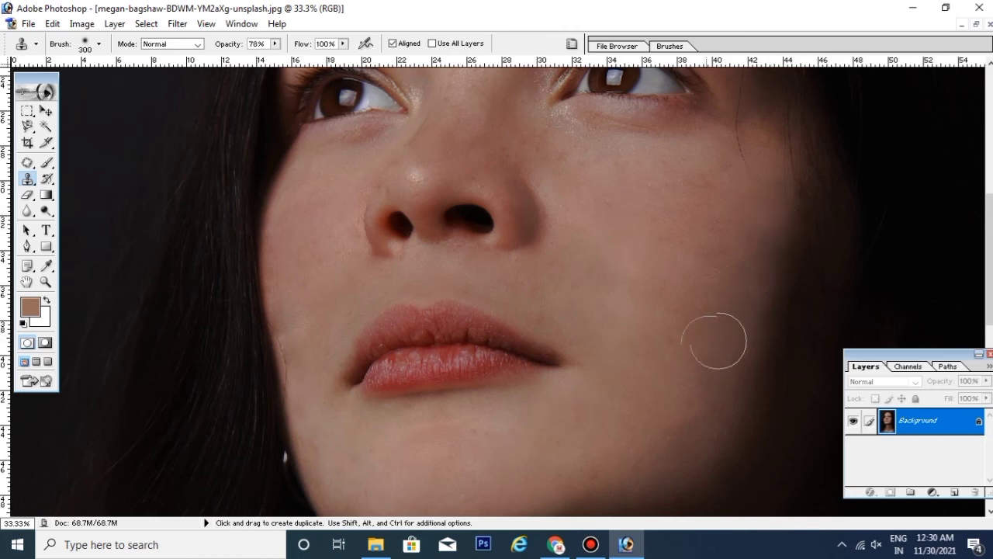
pyautogui.scroll(2, 599, 350)
pyautogui.keyDown('alt'); pyautogui.click(325, 387); pyautogui.keyUp('alt')
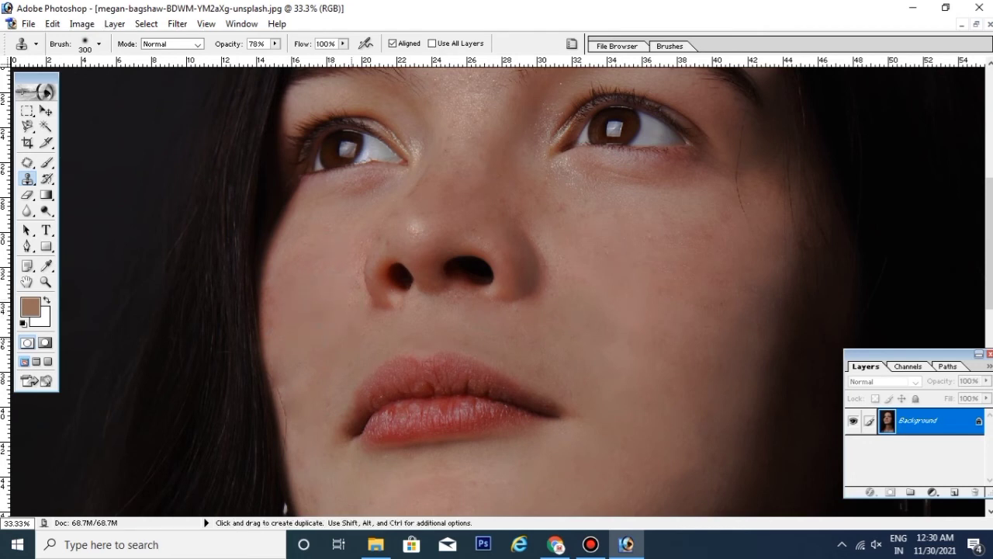
pyautogui.moveTo(446, 317); pyautogui.dragTo(448, 393)
pyautogui.moveTo(469, 268); pyautogui.dragTo(470, 400)
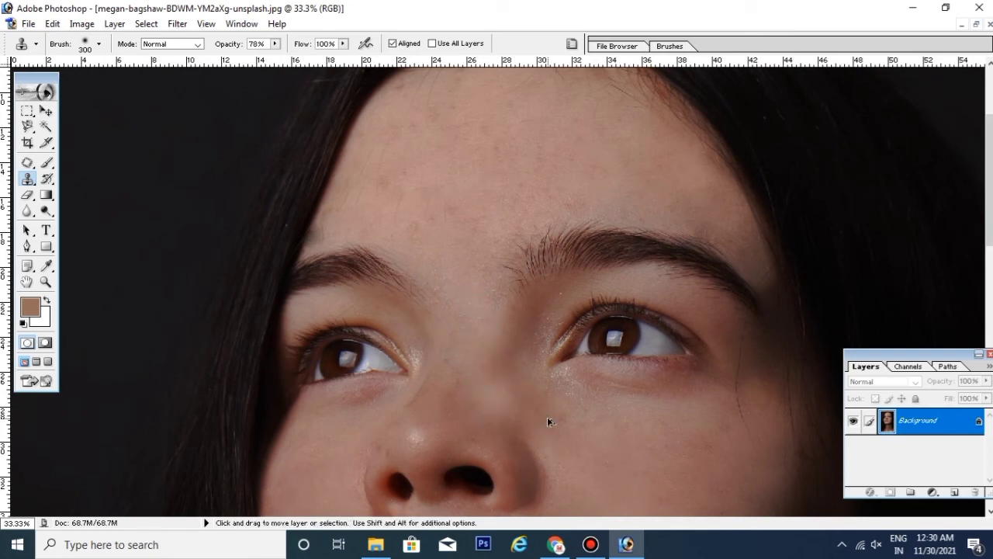
# Step: Clone away the small dark forehead blemish and stamp skin over the upper right forehead
pyautogui.keyDown('alt'); pyautogui.click(524, 425); pyautogui.keyUp('alt')
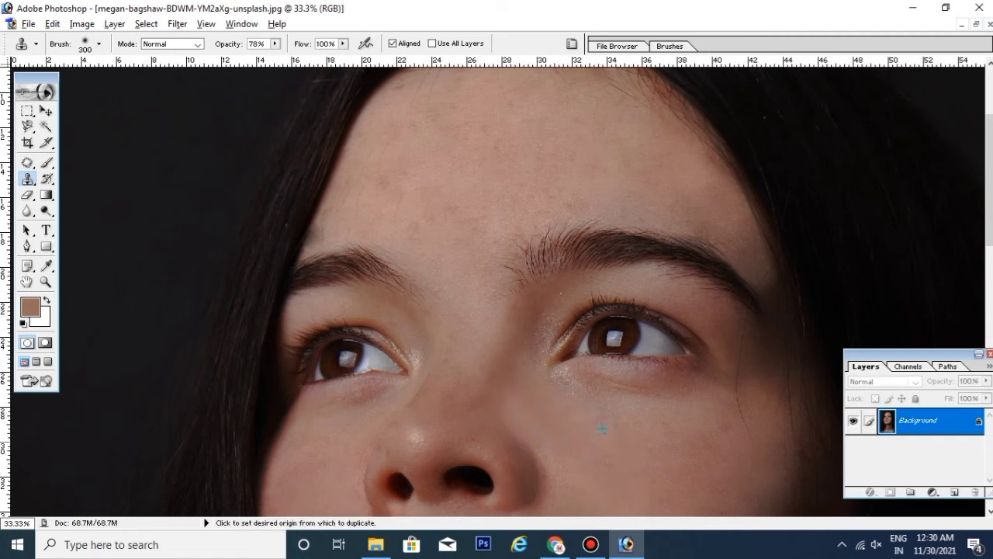
pyautogui.scroll(3, 489, 210)
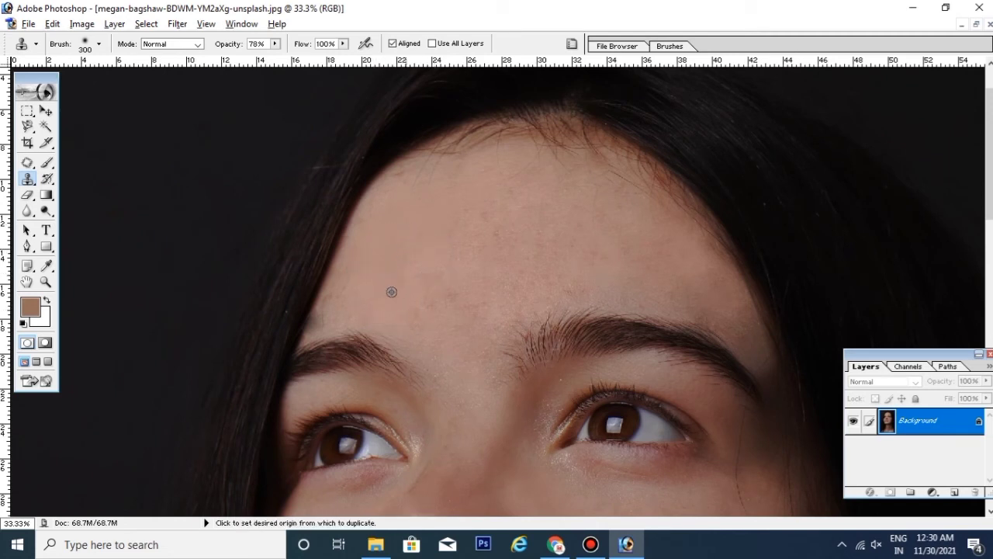
pyautogui.click(447, 297)
pyautogui.keyDown('alt'); pyautogui.click(554, 231); pyautogui.keyUp('alt')
pyautogui.click(607, 268)
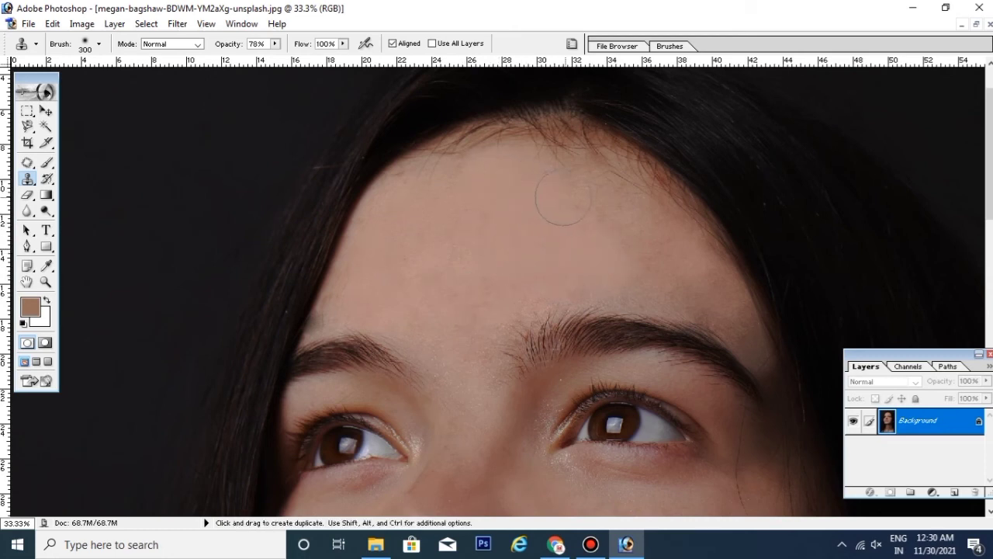
pyautogui.click(668, 260)
pyautogui.click(668, 286)
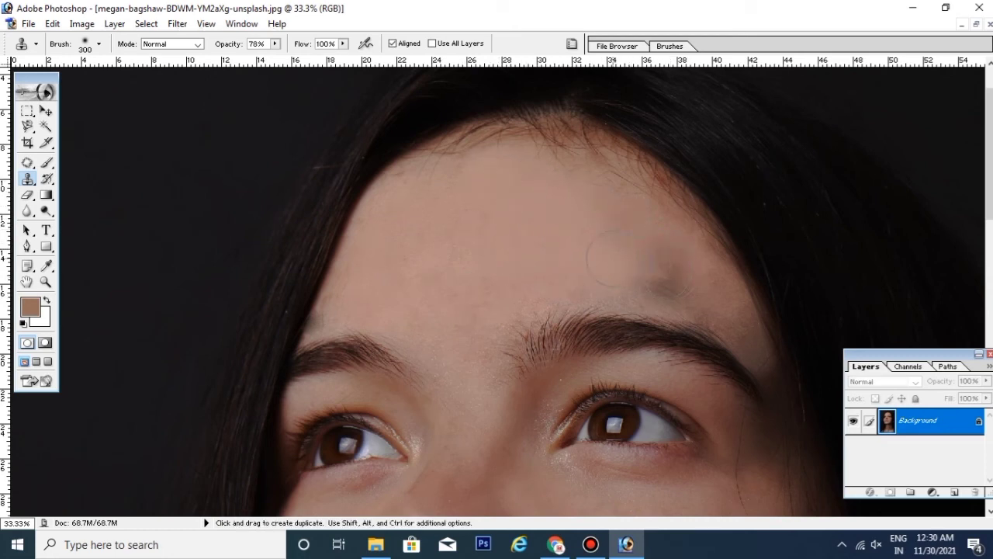
# Step: Undo the darkening dabs, re-clone the forehead patch, and shrink the brush to 150
pyautogui.hotkey('ctrl', 'z')
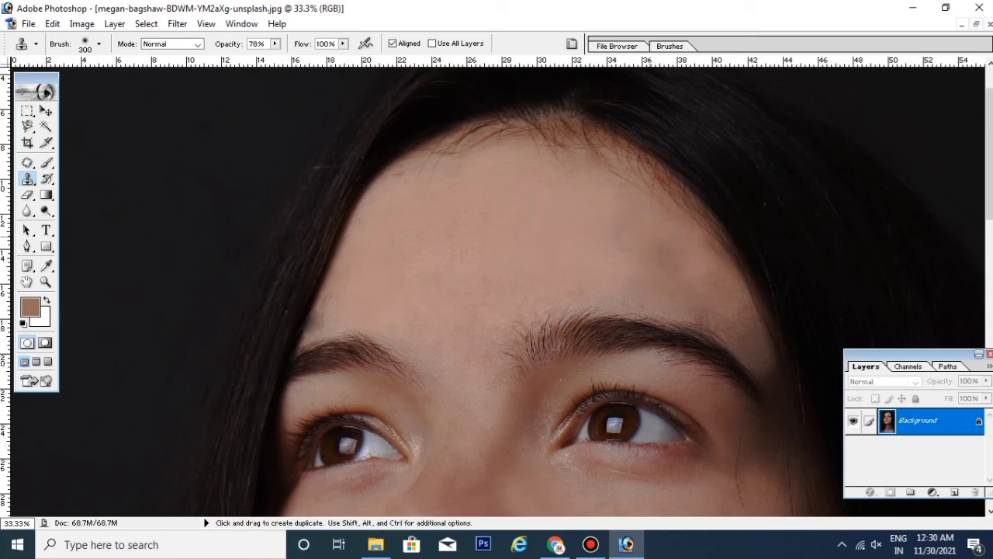
pyautogui.hotkey('ctrl', 'z')
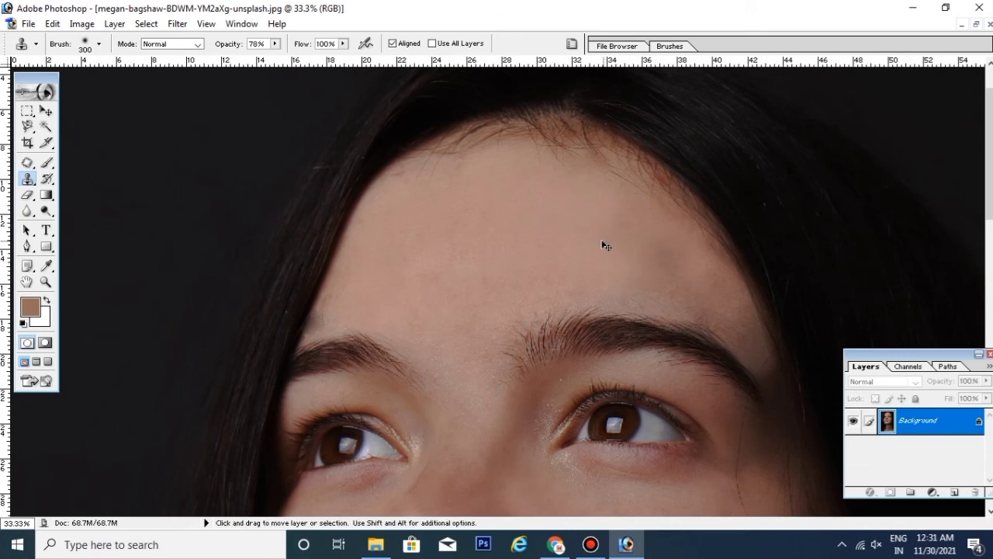
pyautogui.keyDown('alt'); pyautogui.click(561, 225); pyautogui.keyUp('alt')
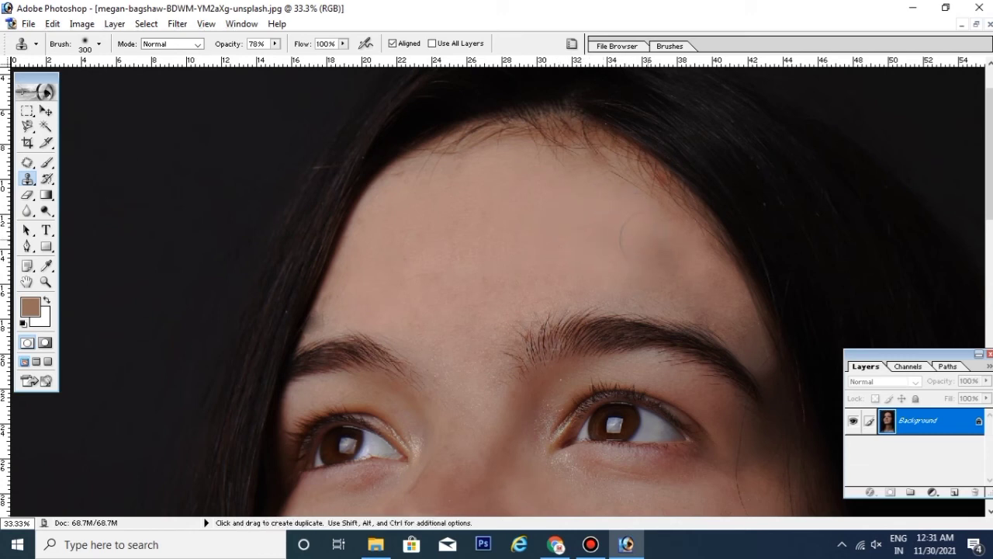
pyautogui.moveTo(663, 271); pyautogui.dragTo(653, 276)
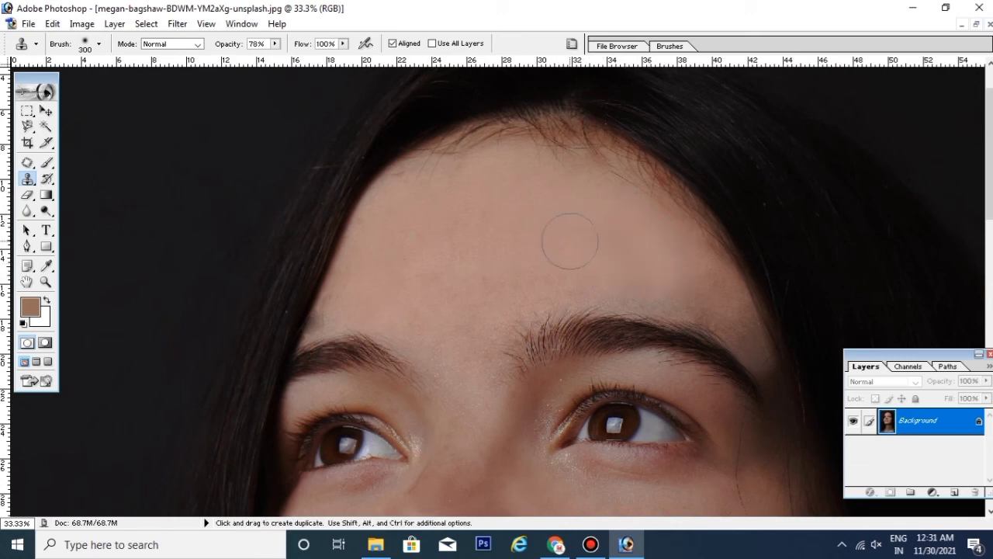
pyautogui.press('[')
pyautogui.press('[')
pyautogui.press('[')
pyautogui.press('[')
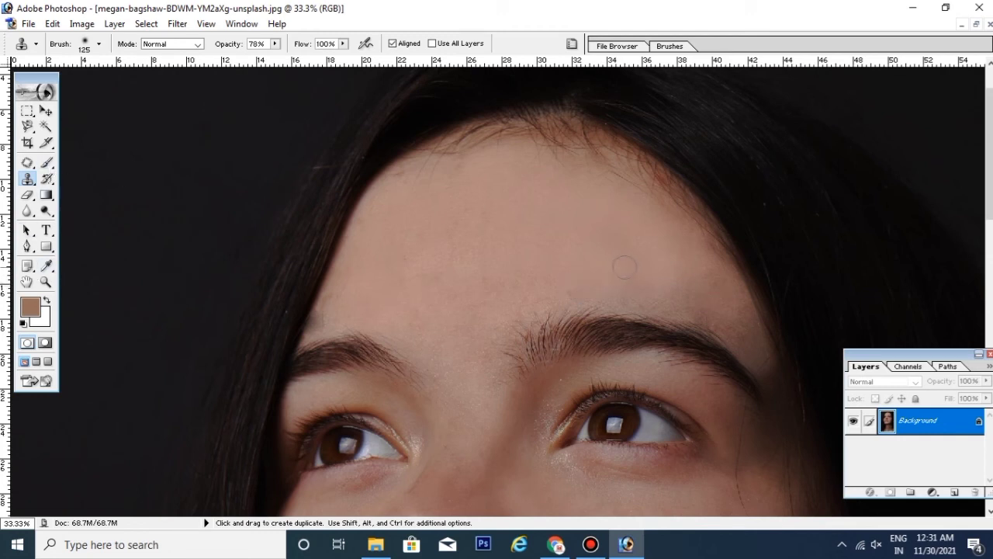
# Step: Set up a 12% opacity Brush at size 150 and sample a darker skin tone for the forehead
pyautogui.press('b')
pyautogui.press('[')
pyautogui.press('[')
pyautogui.press('[')
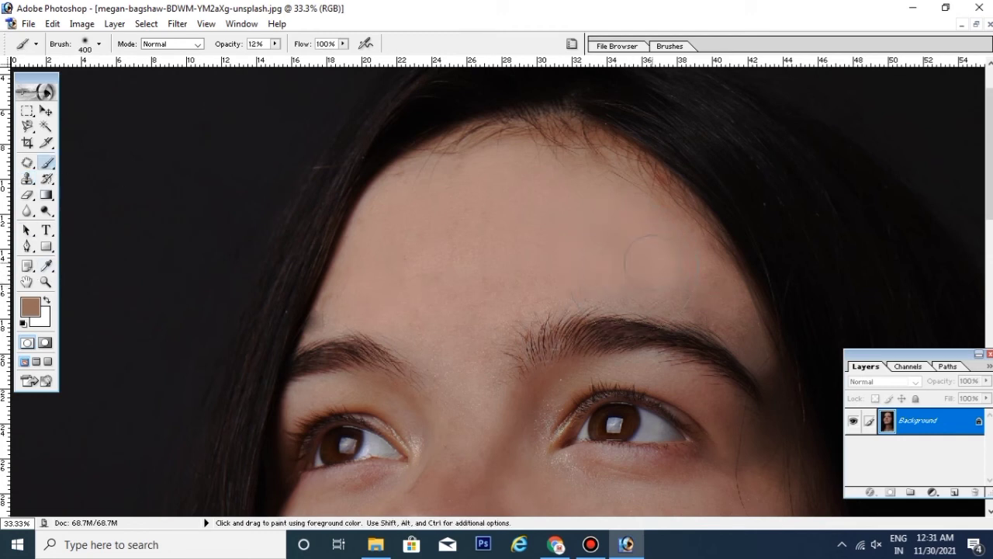
pyautogui.press('[')
pyautogui.press('alt')
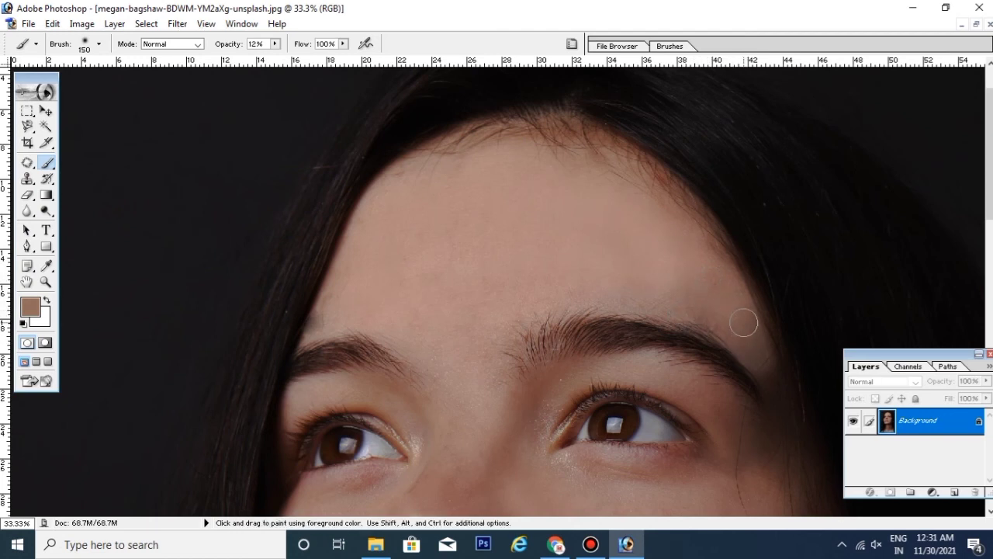
pyautogui.hotkey('ctrl', '-')
pyautogui.moveTo(697, 335); pyautogui.dragTo(650, 166)
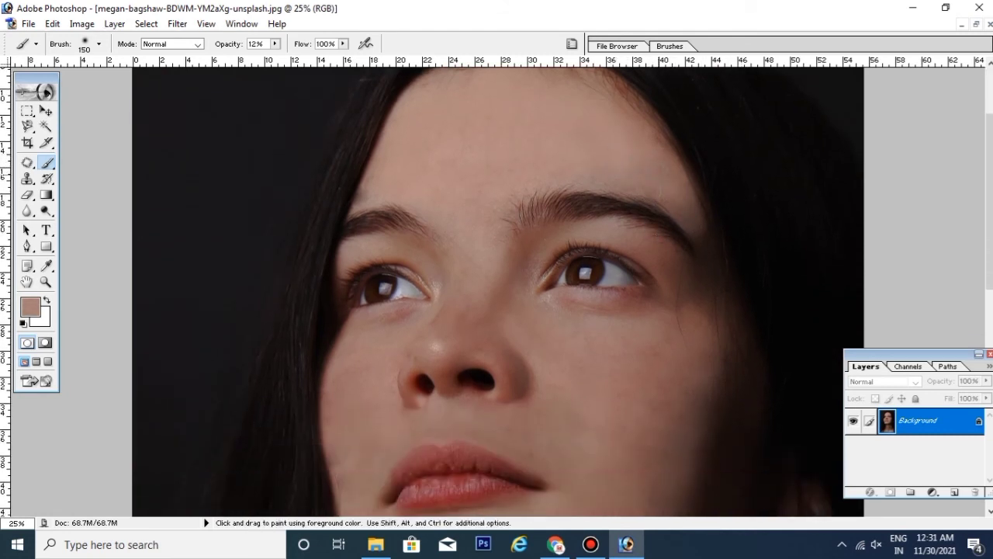
pyautogui.moveTo(490, 249); pyautogui.dragTo(490, 144)
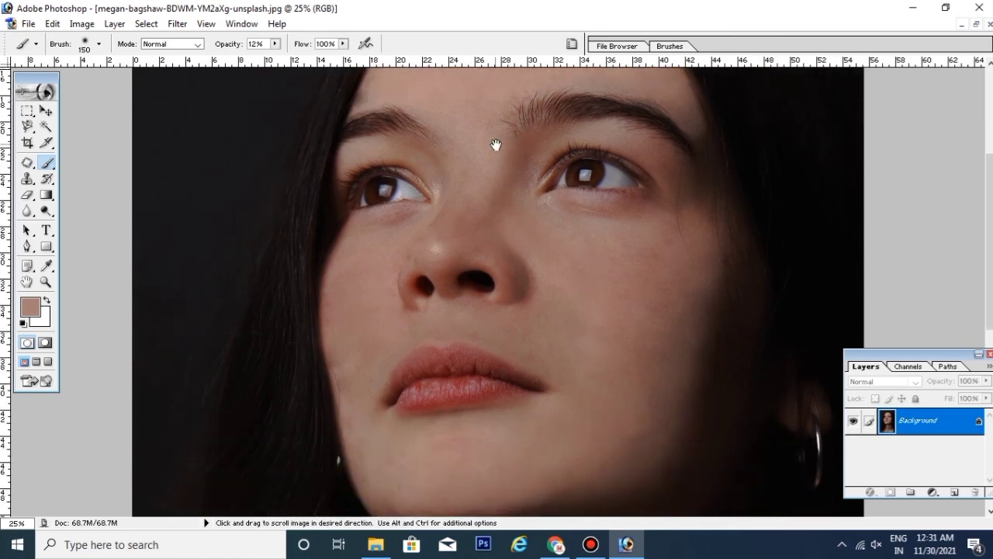
pyautogui.keyDown('alt'); pyautogui.click(488, 215); pyautogui.keyUp('alt')
# Step: Switch to the Patch tool, zoom out to frame the face, and bring up Curves
pyautogui.hotkey('shift', 'j')
pyautogui.moveTo(548, 436); pyautogui.dragTo(548, 312)
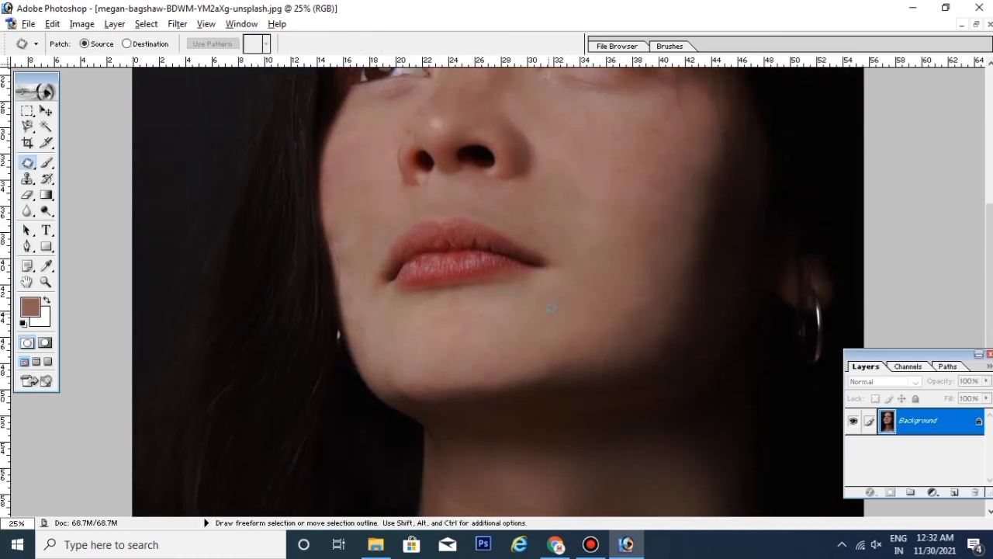
pyautogui.hotkey('ctrl', '-')
pyautogui.hotkey('ctrl', '-')
pyautogui.hotkey('ctrl', '-')
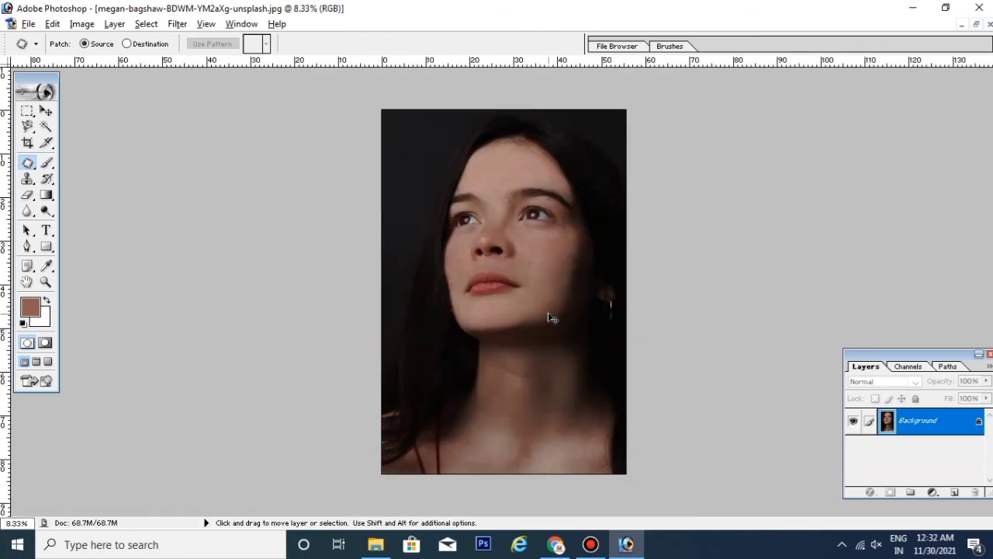
pyautogui.hotkey('ctrl', '-')
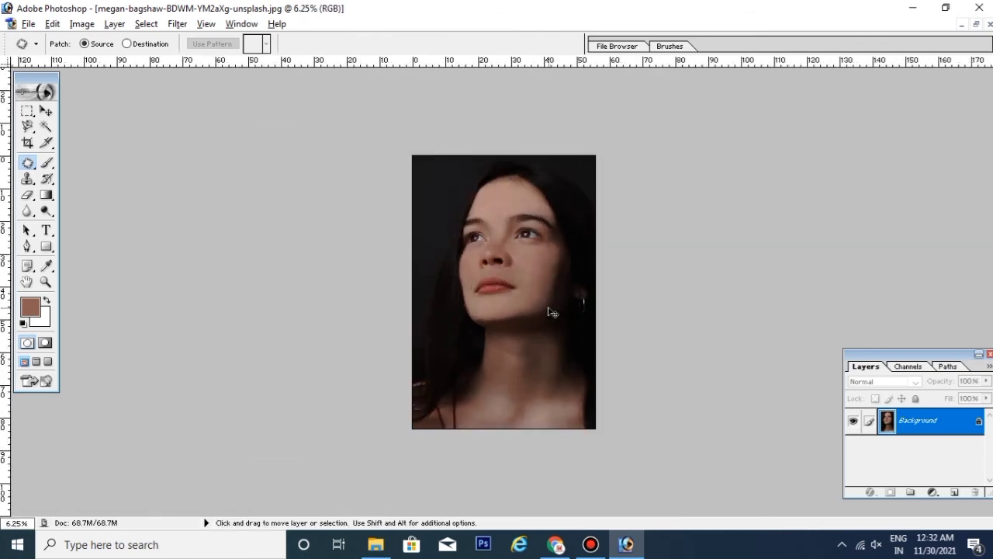
pyautogui.hotkey('ctrl', '+')
pyautogui.hotkey('ctrl', '+')
pyautogui.hotkey('ctrl', '+')
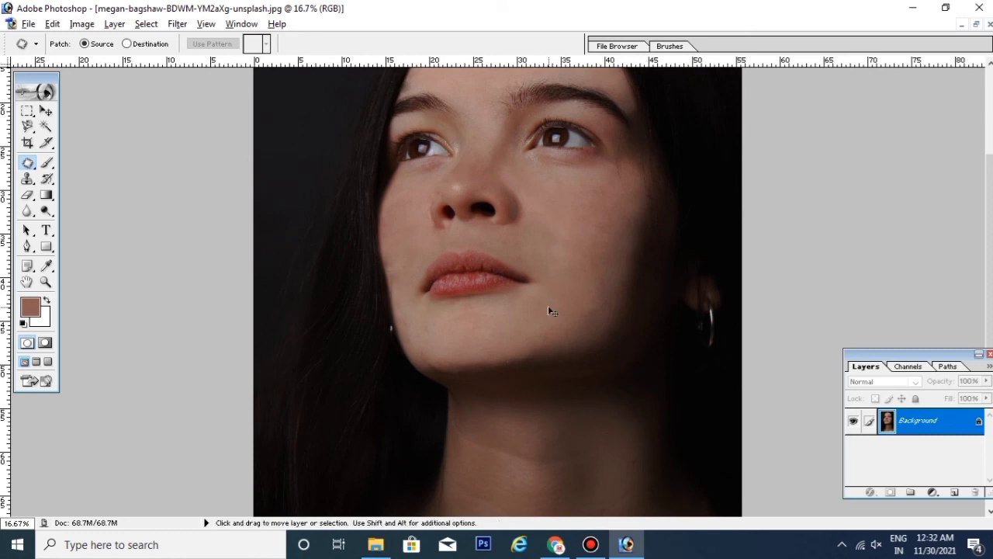
pyautogui.hotkey('ctrl', 'm')
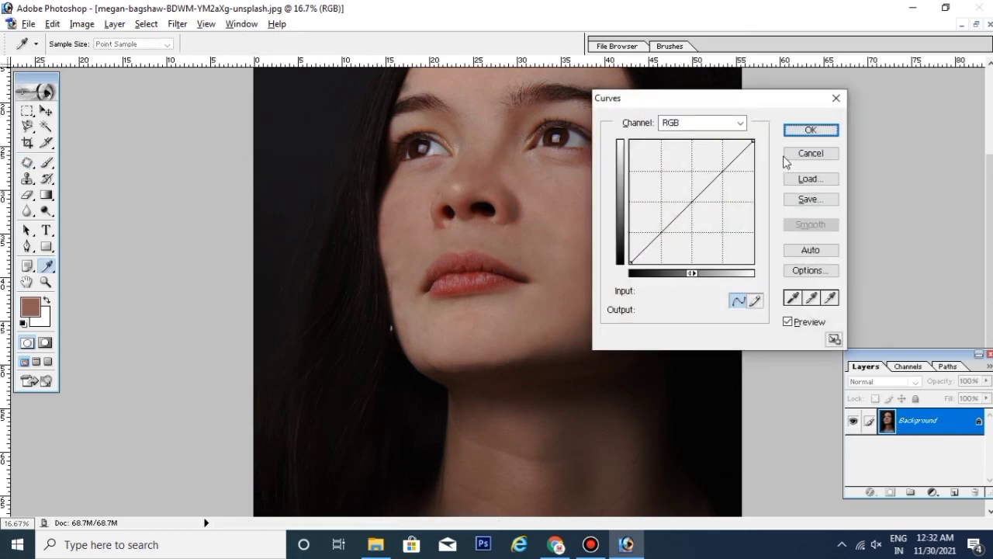
# Step: Brighten the portrait with a Curves point raised from input 221 to output 246
pyautogui.click(787, 154)
pyautogui.click(82, 24)
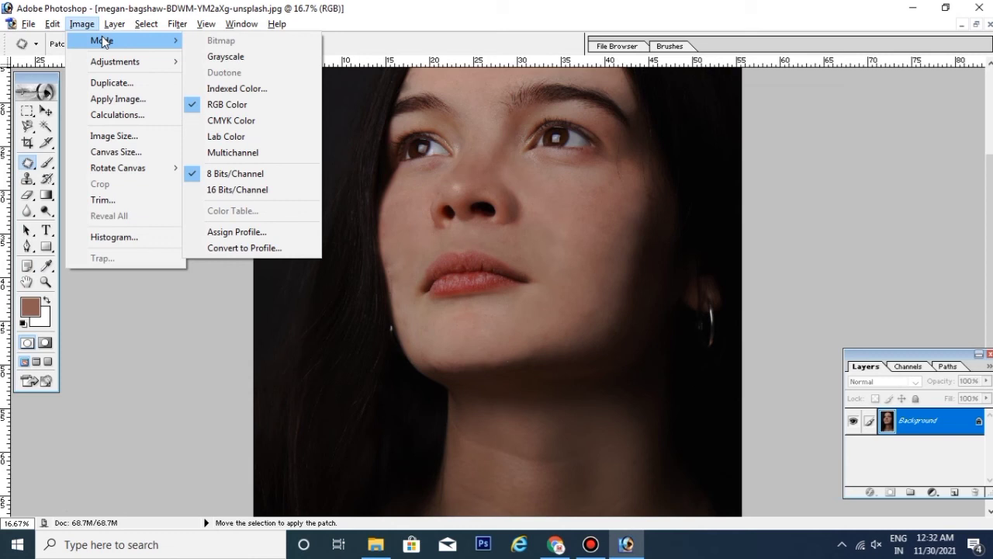
pyautogui.moveTo(115, 61)
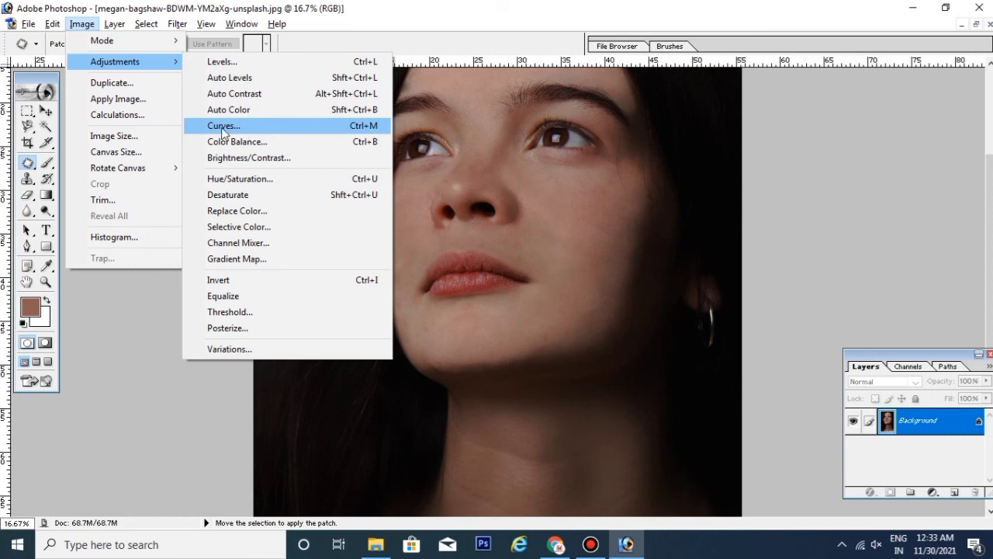
pyautogui.click(376, 128)
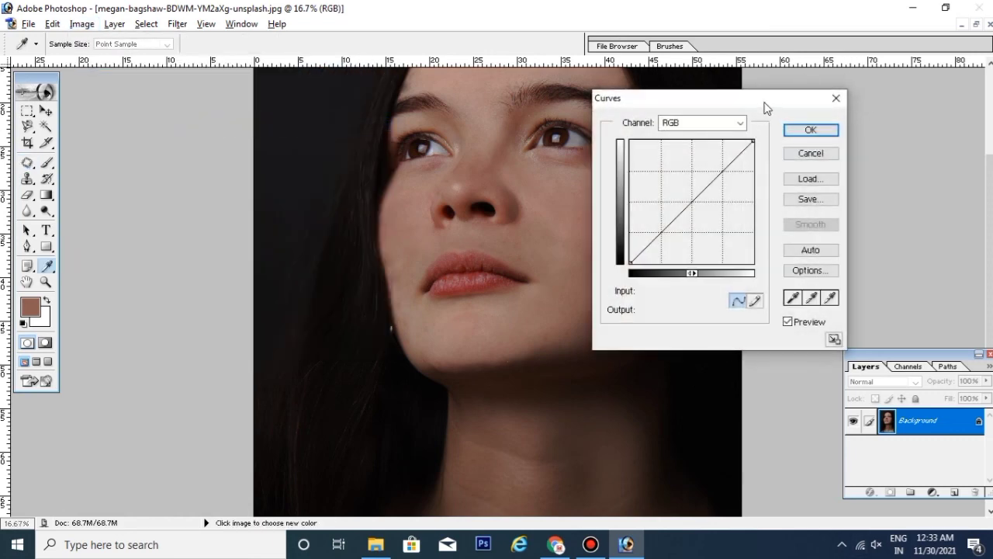
pyautogui.moveTo(763, 97); pyautogui.dragTo(815, 124)
pyautogui.moveTo(793, 169); pyautogui.dragTo(788, 164)
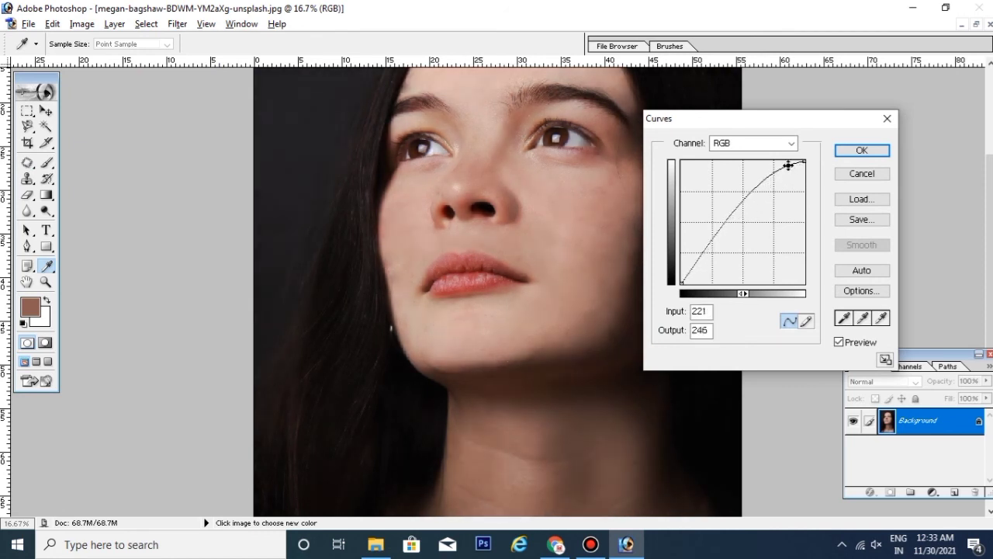
pyautogui.click(854, 152)
# Step: Return to the Patch tool, refit the zoom on the portrait, and bring up Levels
pyautogui.press('j')
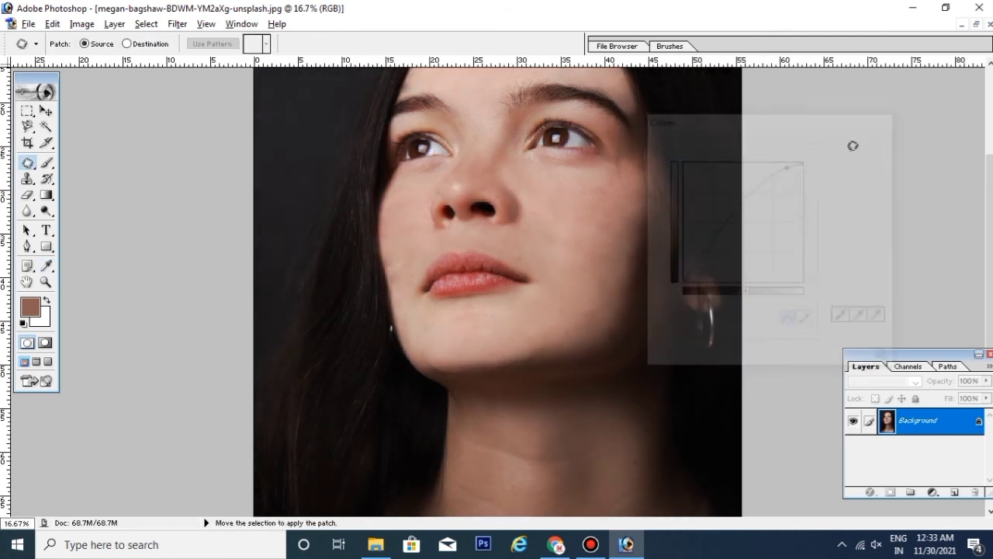
pyautogui.hotkey('ctrl', '-')
pyautogui.hotkey('ctrl', '+')
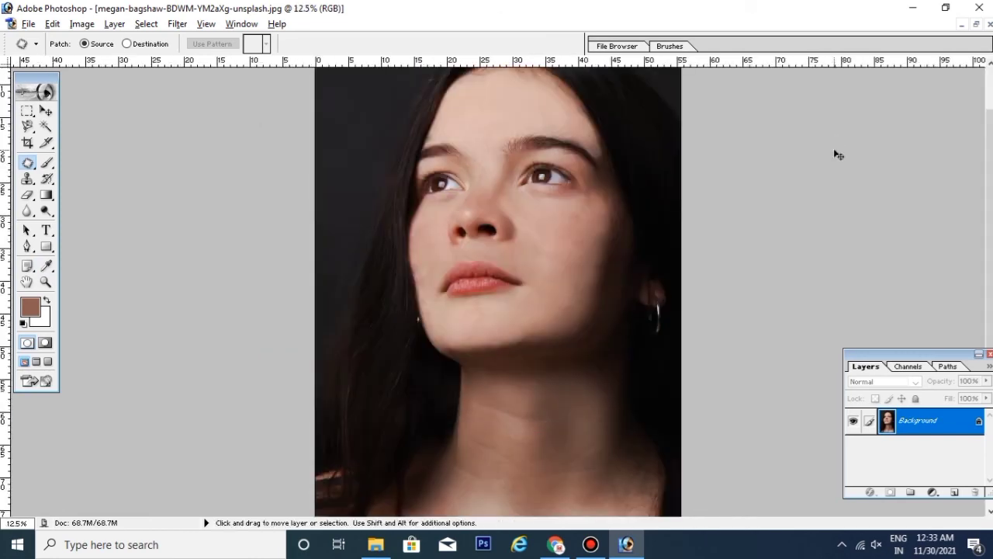
pyautogui.hotkey('ctrl', 'l')
# Step: Deepen the shadows with Levels by moving the black input slider to about 4
pyautogui.moveTo(611, 98); pyautogui.dragTo(659, 101)
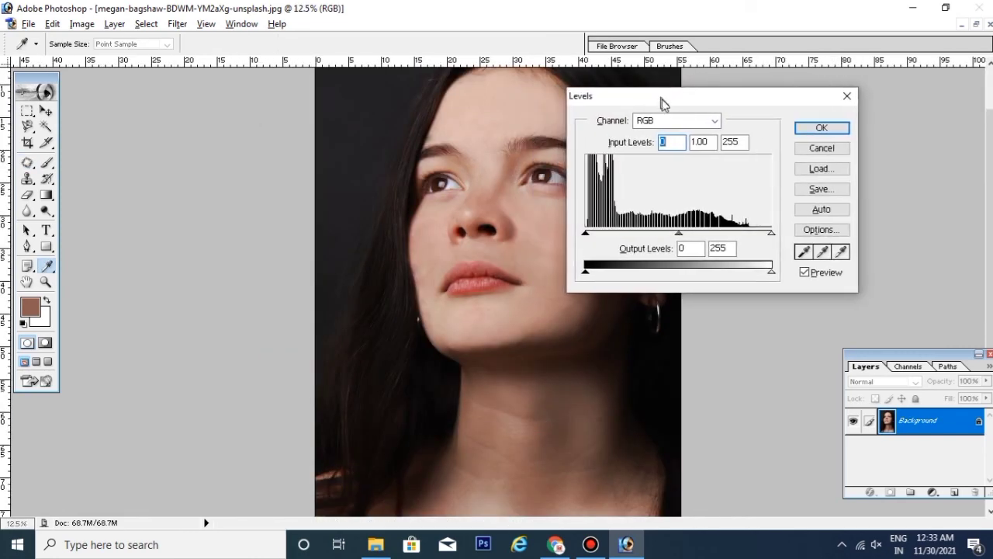
pyautogui.click(824, 149)
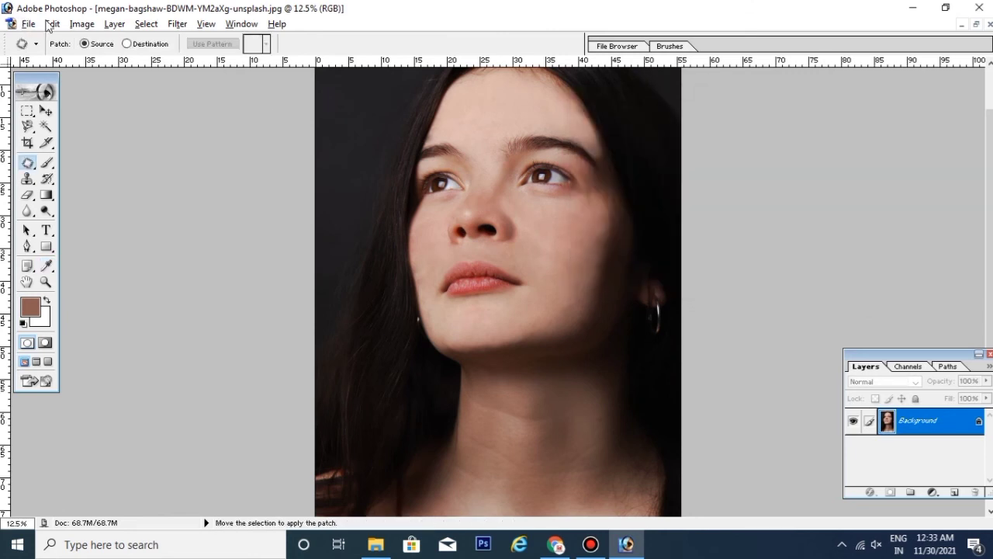
pyautogui.click(82, 24)
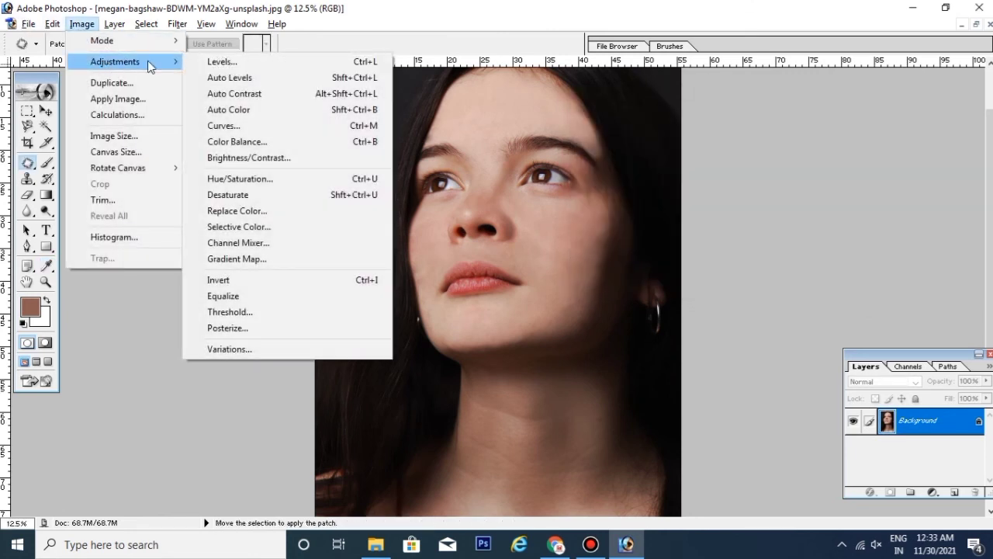
pyautogui.click(350, 65)
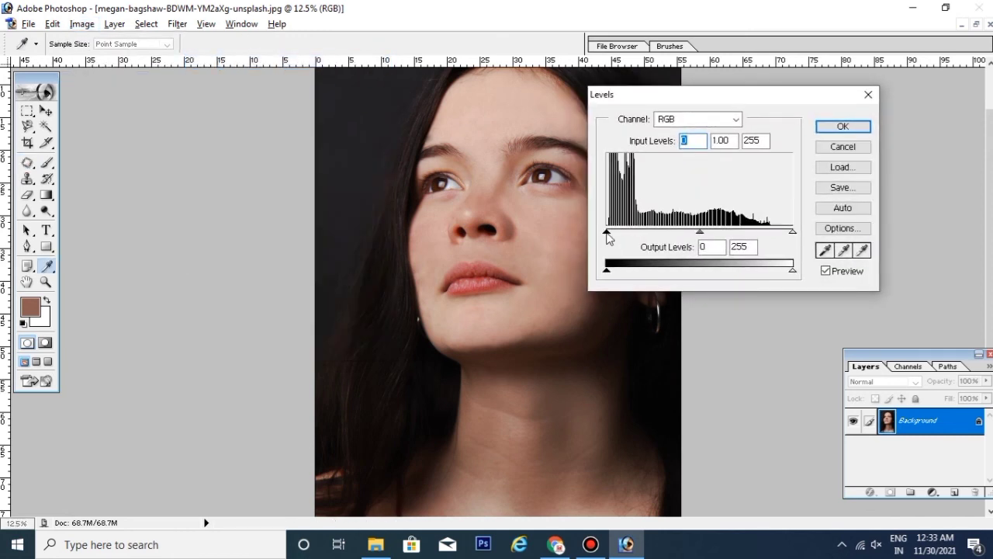
pyautogui.moveTo(607, 234); pyautogui.dragTo(611, 235)
pyautogui.click(854, 131)
# Step: Apply a second Curves brightening (input 232 to output 249) and zoom out to the whole portrait
pyautogui.press('j')
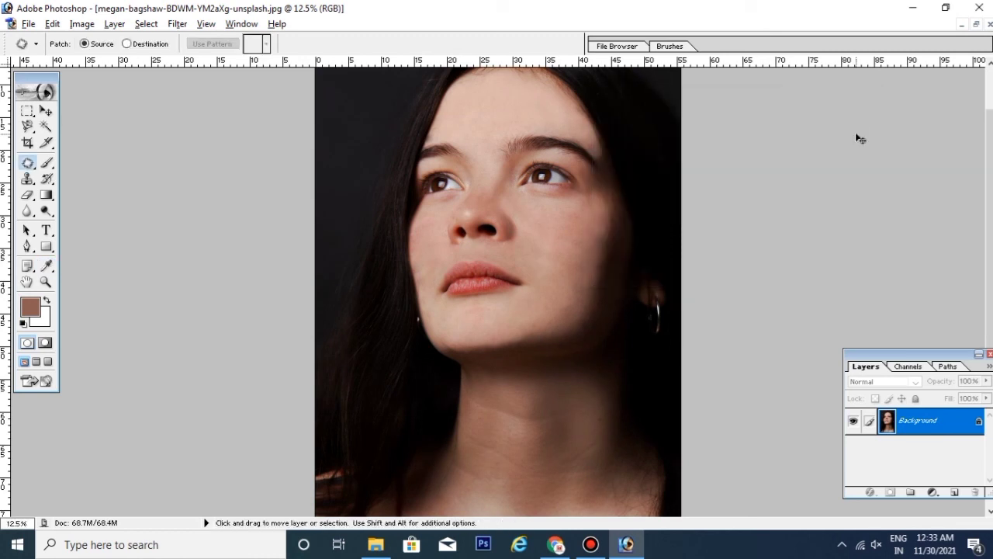
pyautogui.press('i')
pyautogui.hotkey('ctrl', 'm')
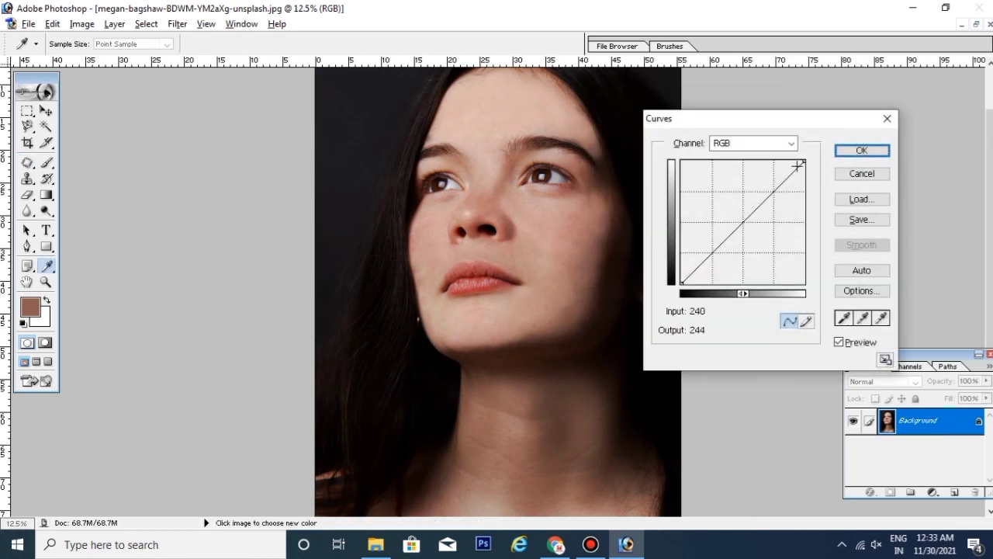
pyautogui.moveTo(796, 165); pyautogui.dragTo(794, 165)
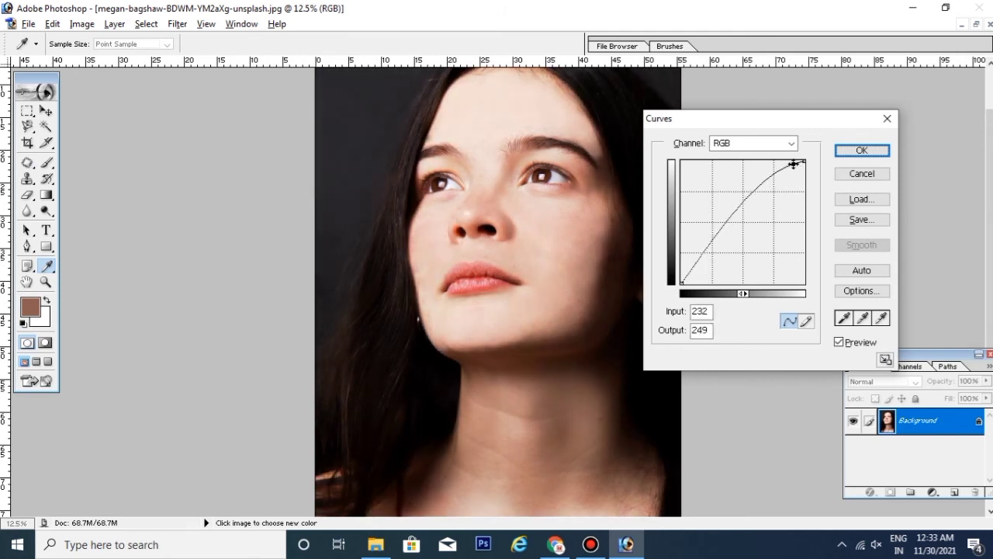
pyautogui.press('Return')
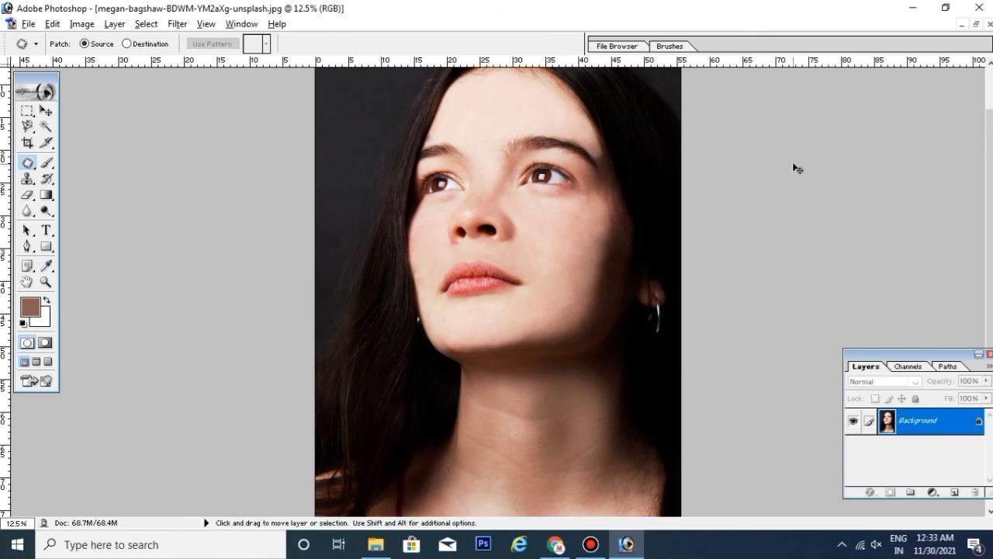
pyautogui.hotkey('ctrl', '-')
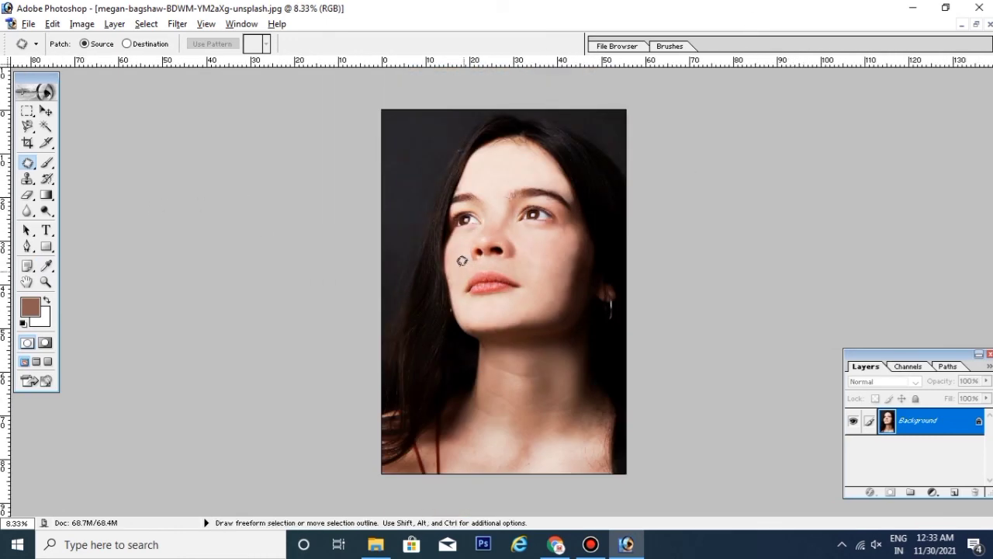
# Step: Marquee-zoom onto the portrait and preview it full screen without panels
pyautogui.press('z')
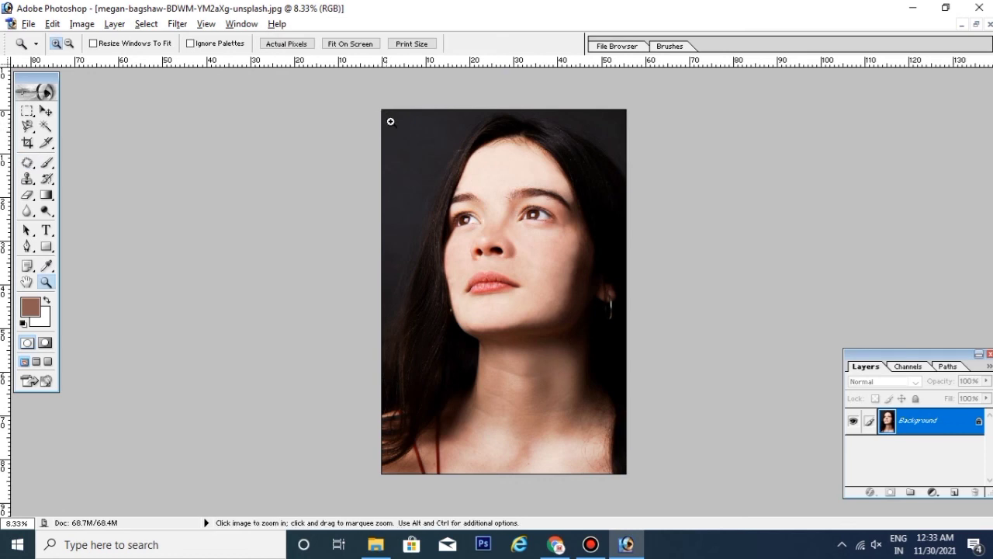
pyautogui.moveTo(382, 110); pyautogui.dragTo(628, 475)
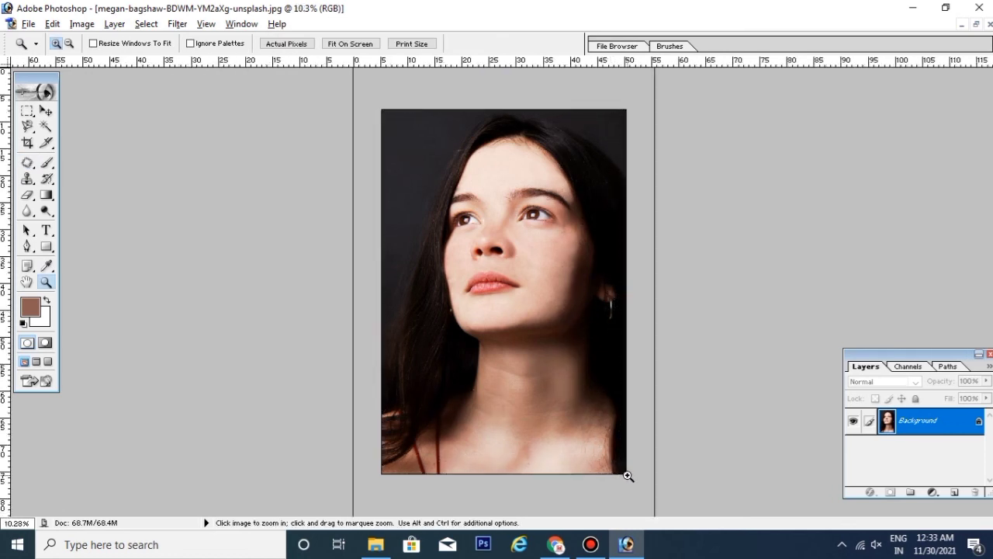
pyautogui.click(628, 476)
pyautogui.press('f')
pyautogui.press('Tab')
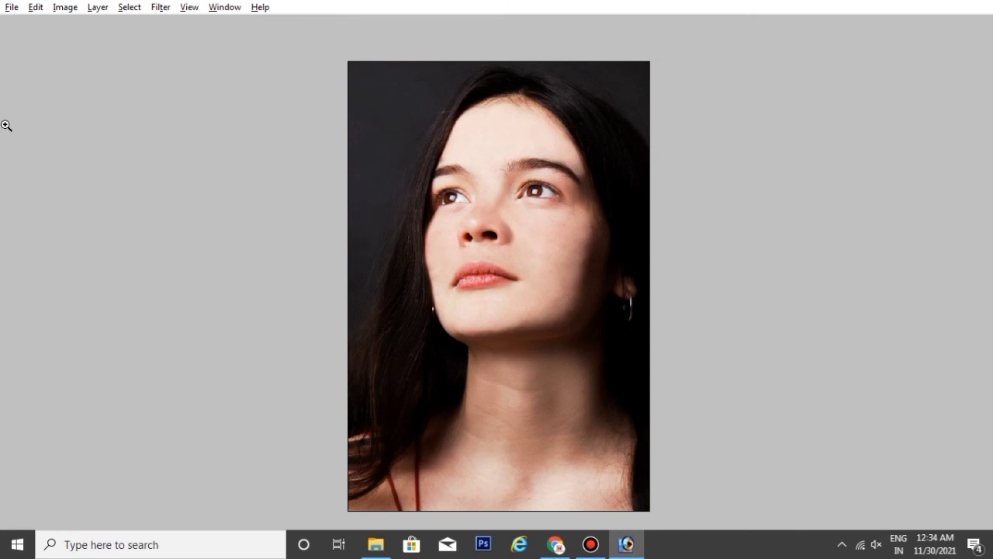
pyautogui.press('Tab')
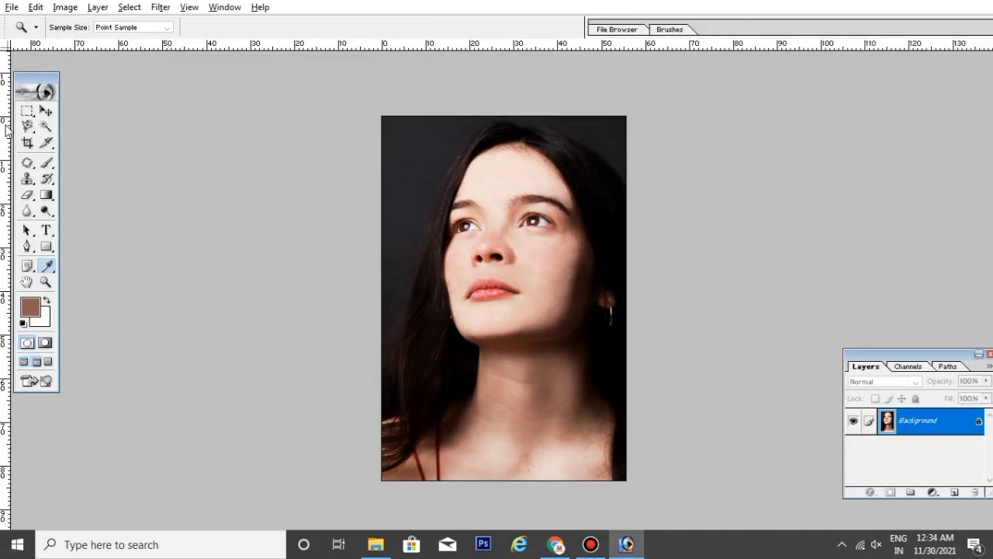
# Step: Tone down the highlights with a Curves point lowered from input 226 to output 217
pyautogui.hotkey('ctrl', 'm')
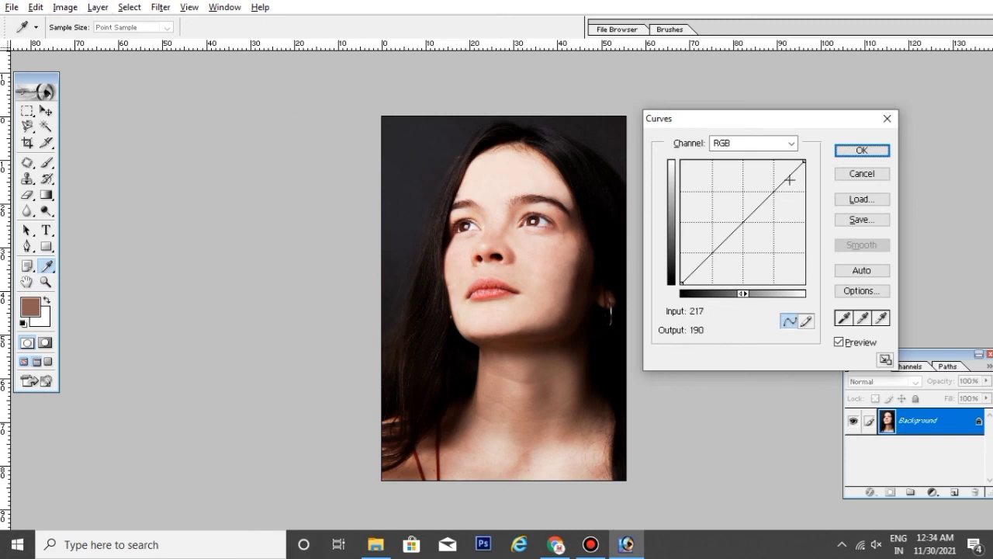
pyautogui.moveTo(789, 175); pyautogui.dragTo(790, 179)
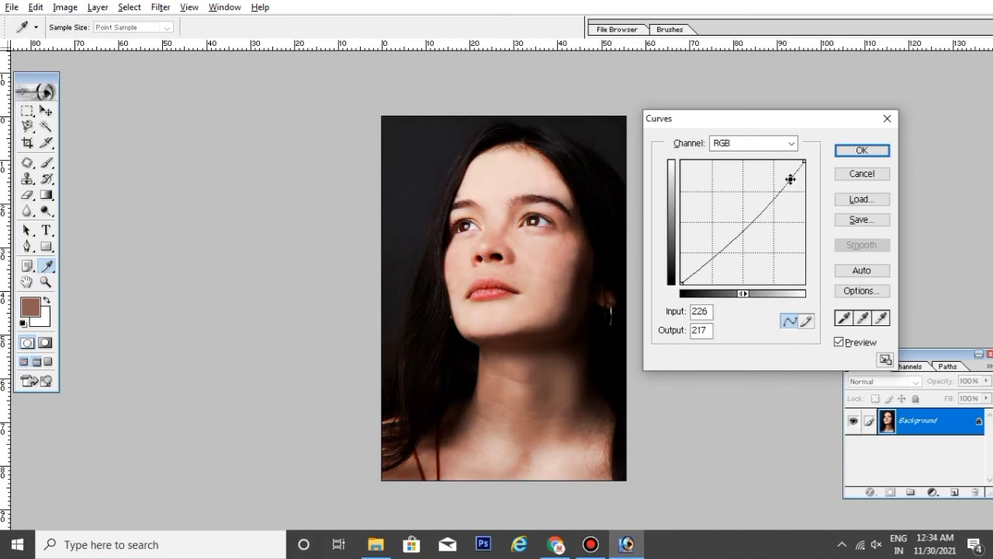
pyautogui.press('Return')
pyautogui.press('z')
pyautogui.hotkey('ctrl', '+')
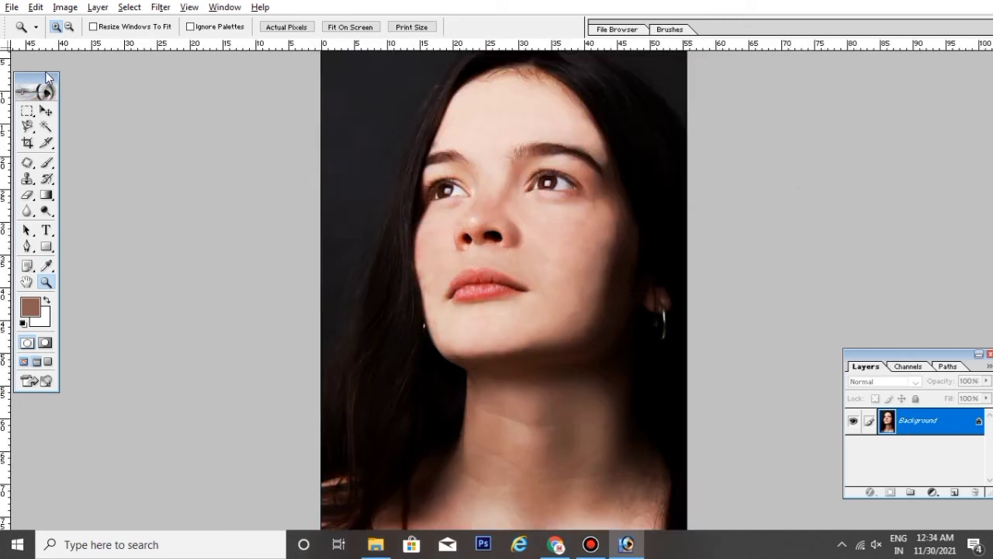
# Step: Nudge the tools panel and toggle the panels off and on to check the portrait
pyautogui.moveTo(47, 78); pyautogui.dragTo(49, 82)
pyautogui.press('Tab')
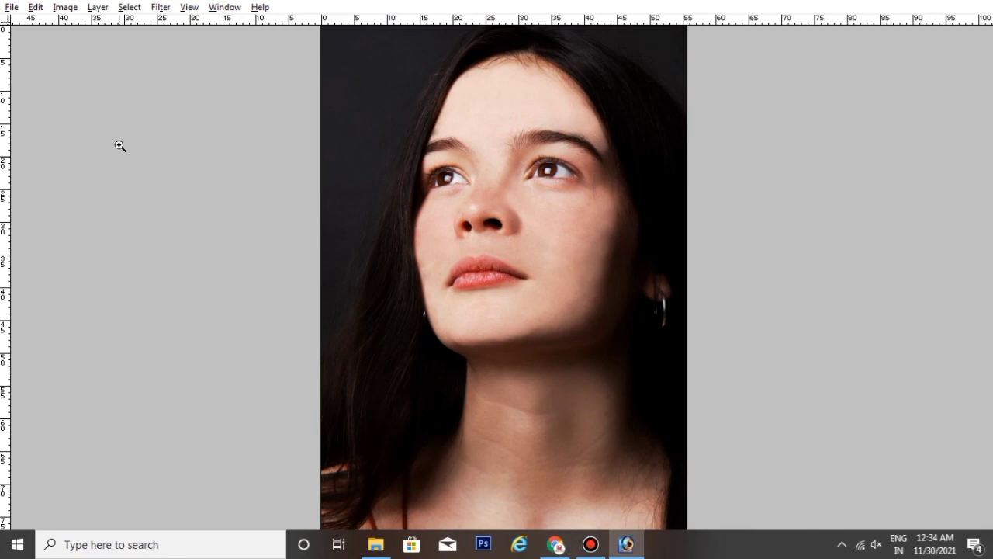
pyautogui.press('Tab')
pyautogui.press('Tab')
pyautogui.press('Tab')
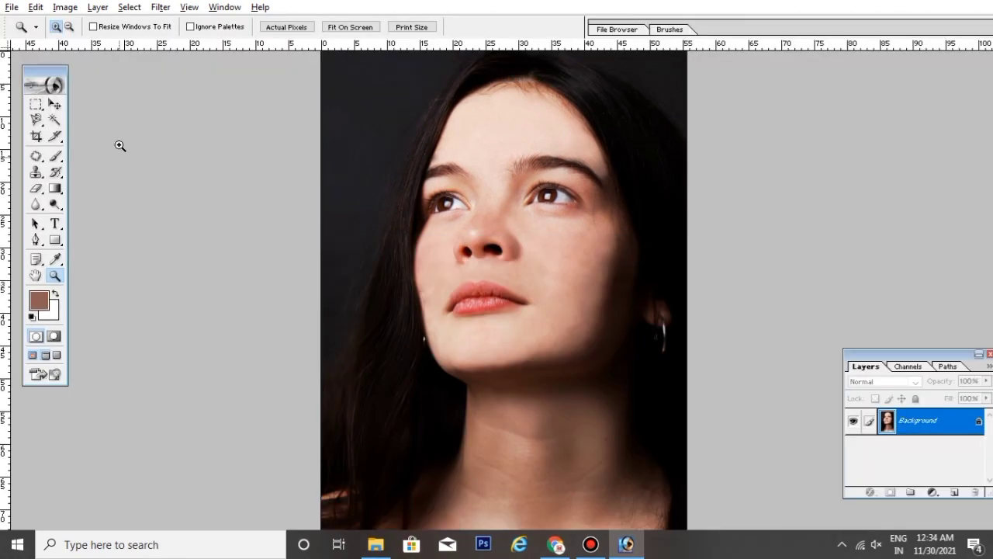
pyautogui.press('Tab')
pyautogui.press('Tab')
pyautogui.press('Tab')
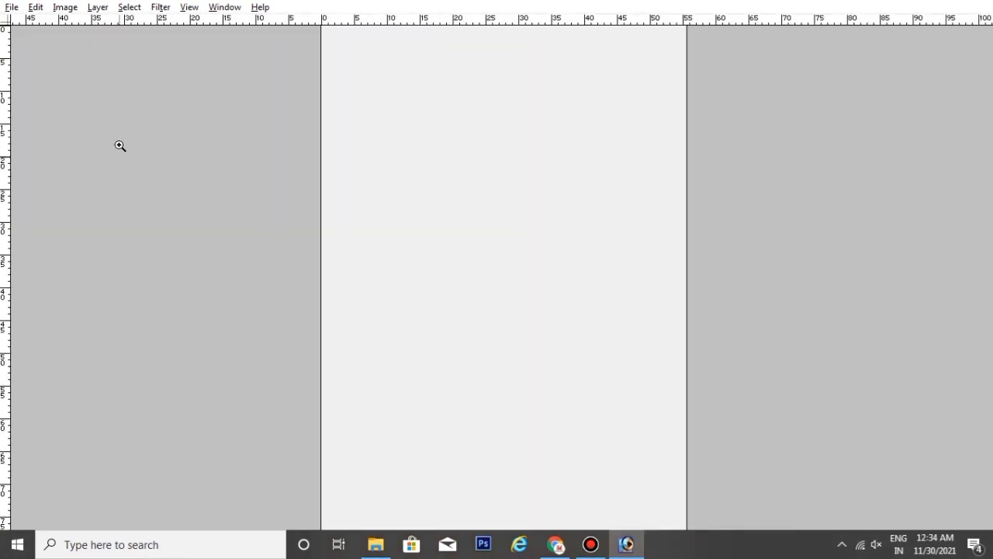
pyautogui.press('Tab')
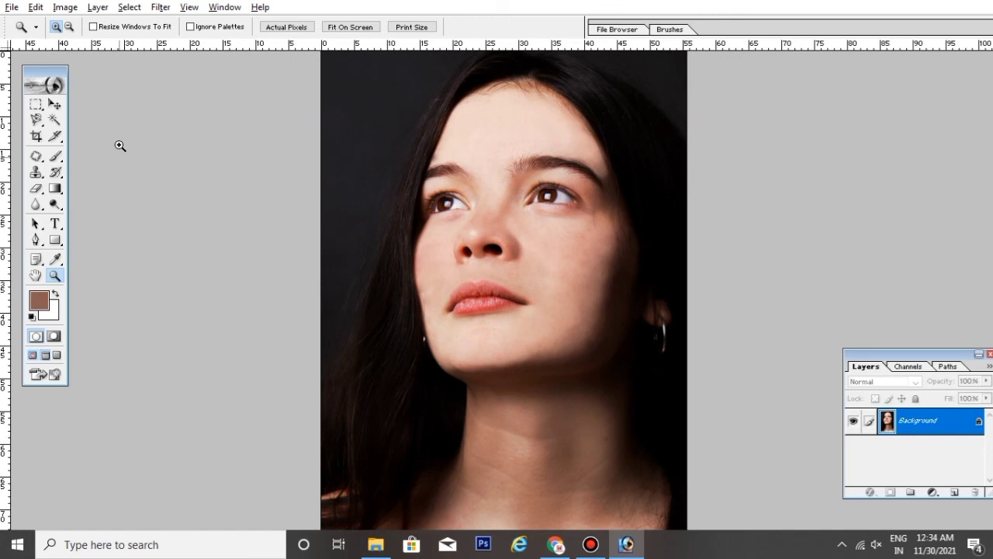